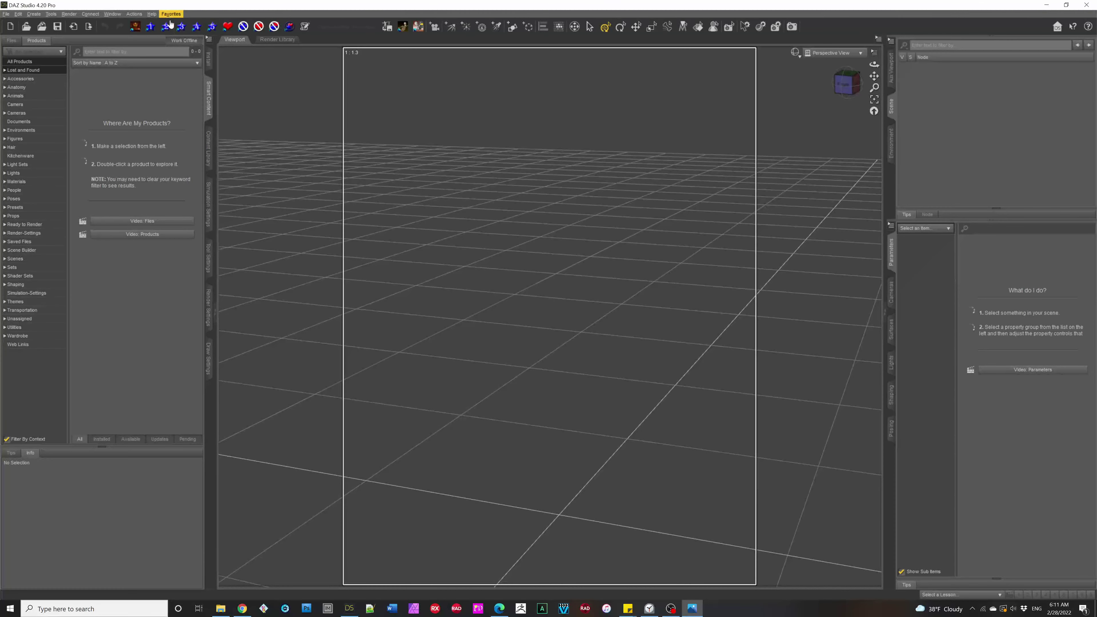
Step: Load the Genesis 8.1 Basic Female figure and time its loading with the Alarms & Clock stopwatch
click(651, 610)
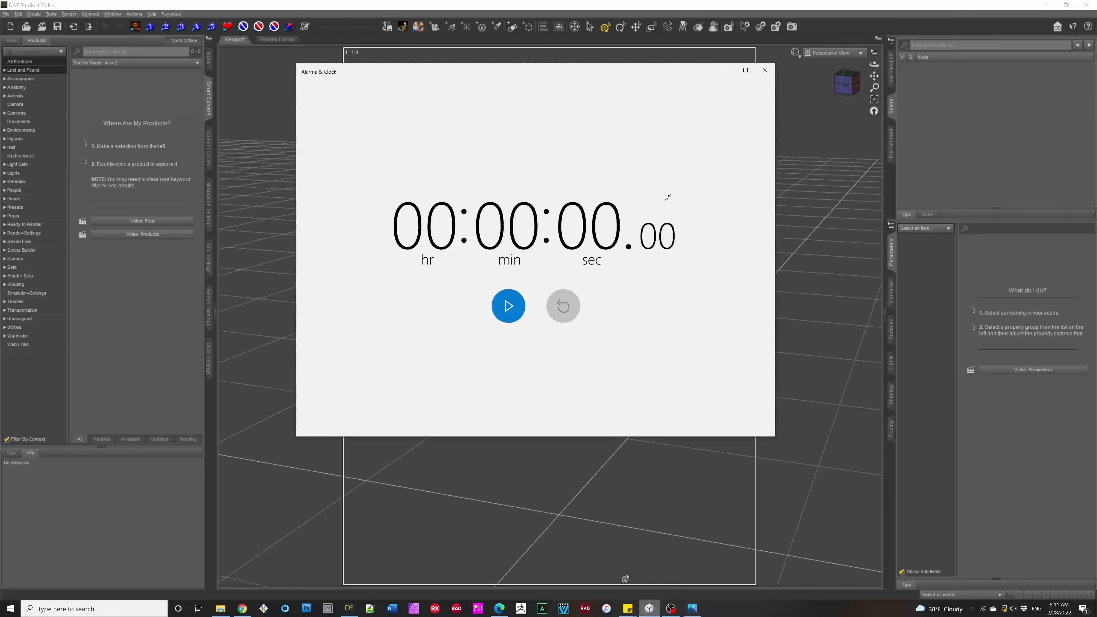
click(171, 14)
mouse_move(181, 67)
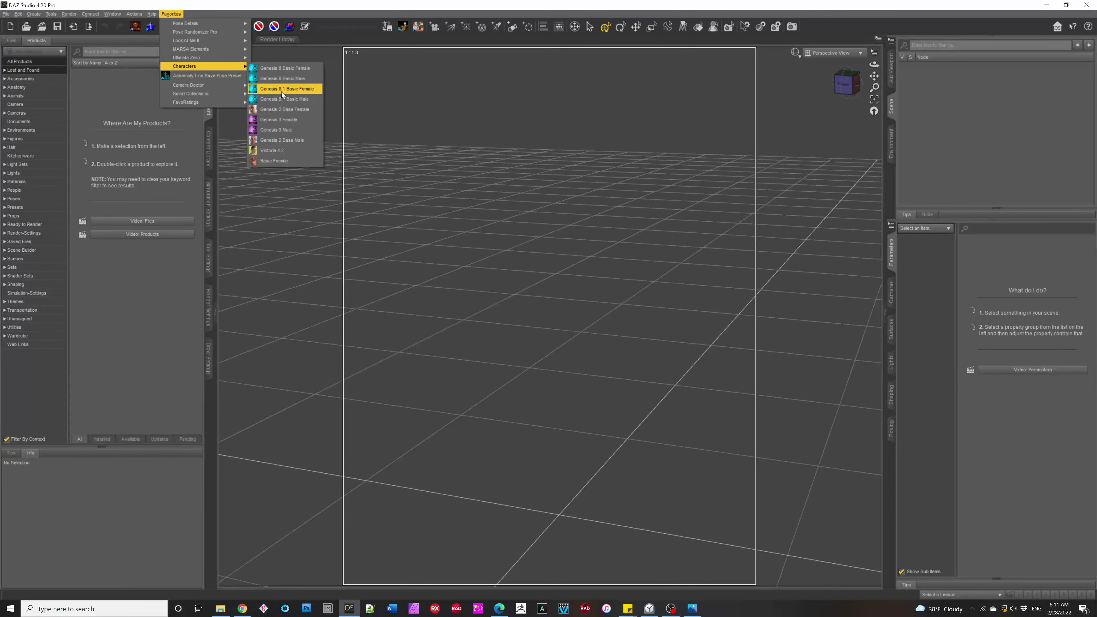
click(281, 92)
key(alt+Tab)
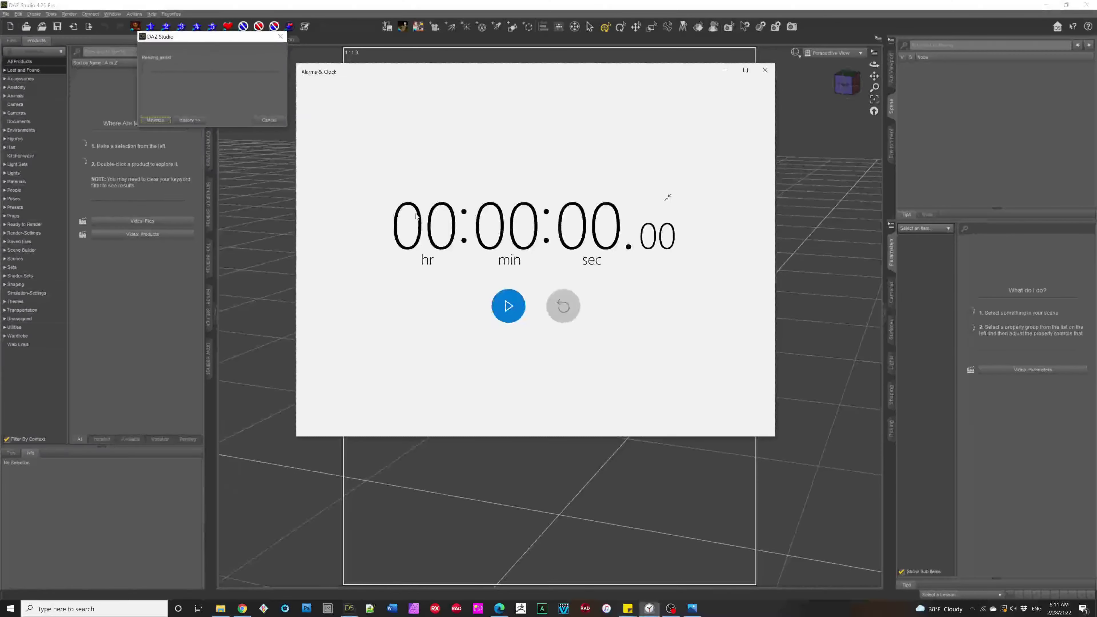
click(515, 310)
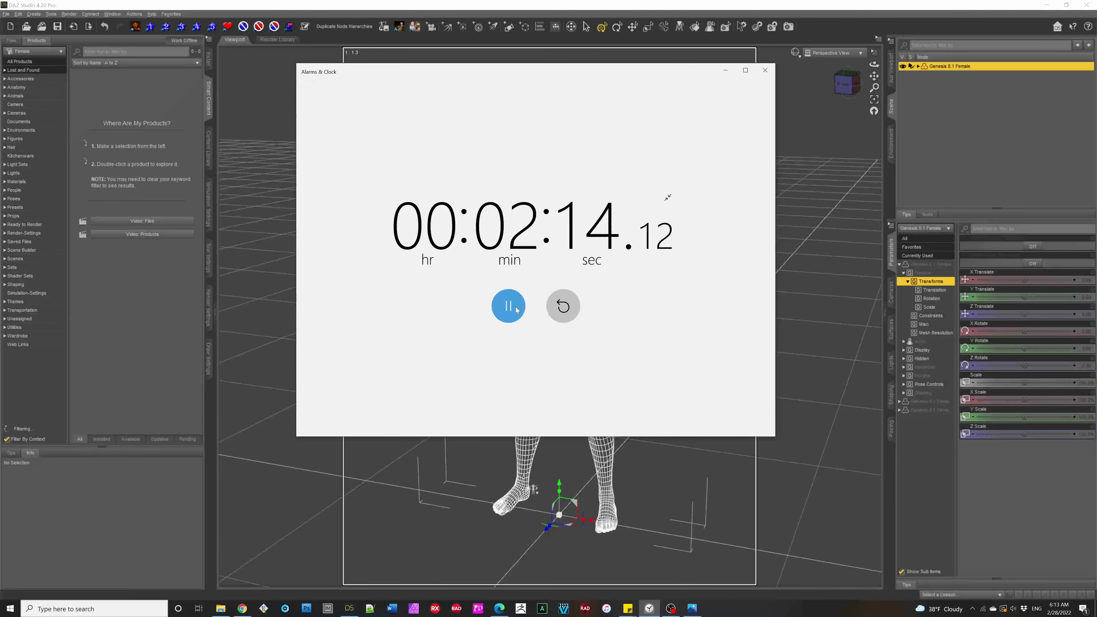
click(514, 307)
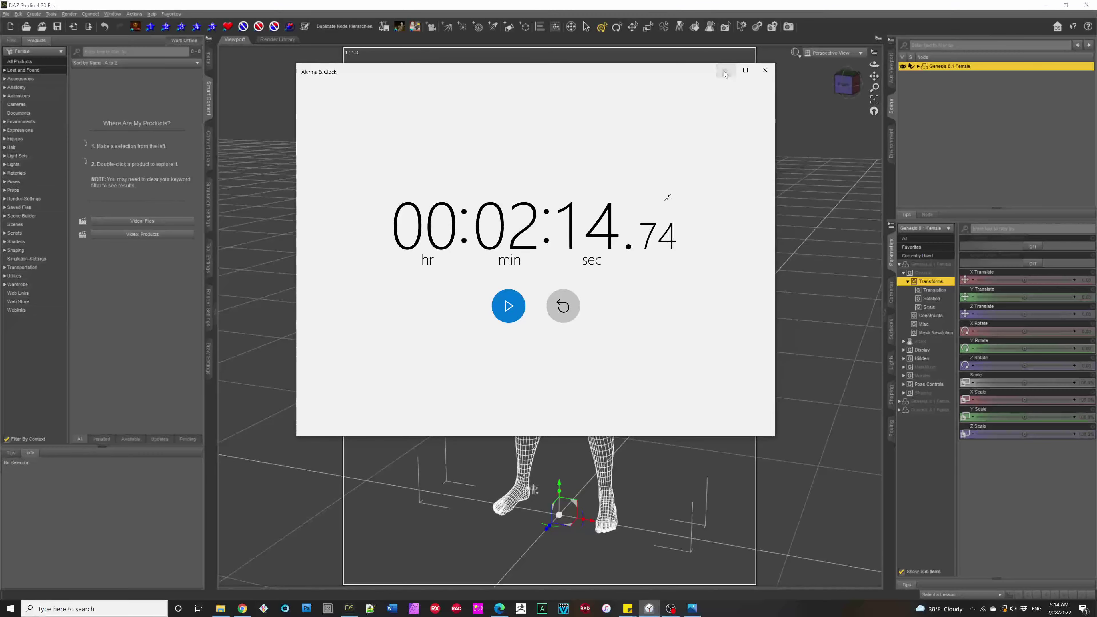
click(725, 72)
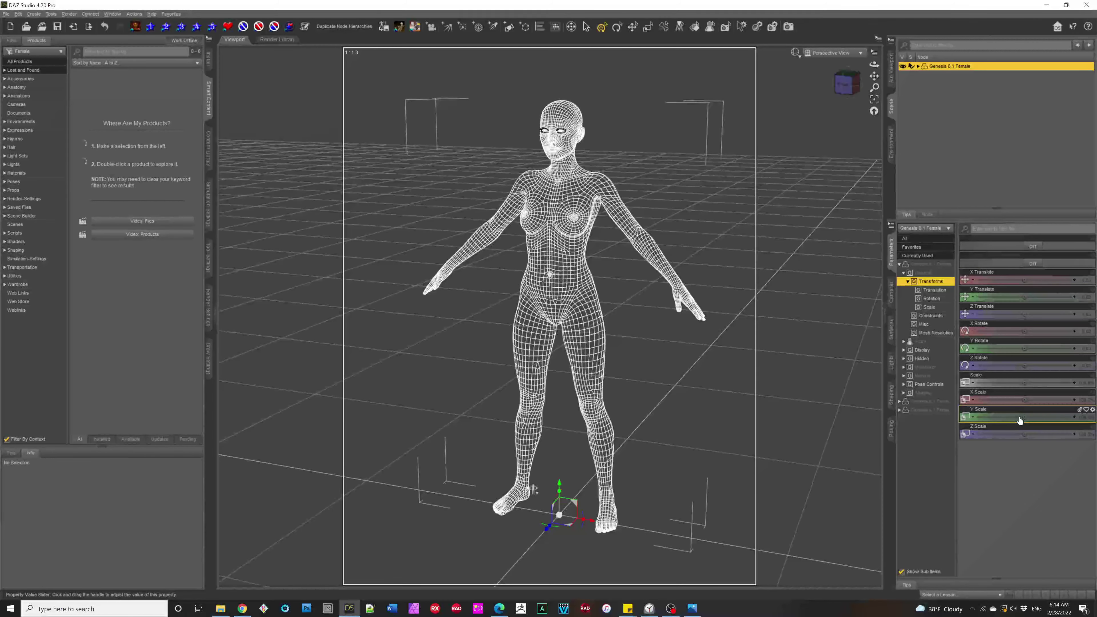
Step: Search the Figures category of the installed products for "8" and look through the matching characters
mouse_move(1020, 421)
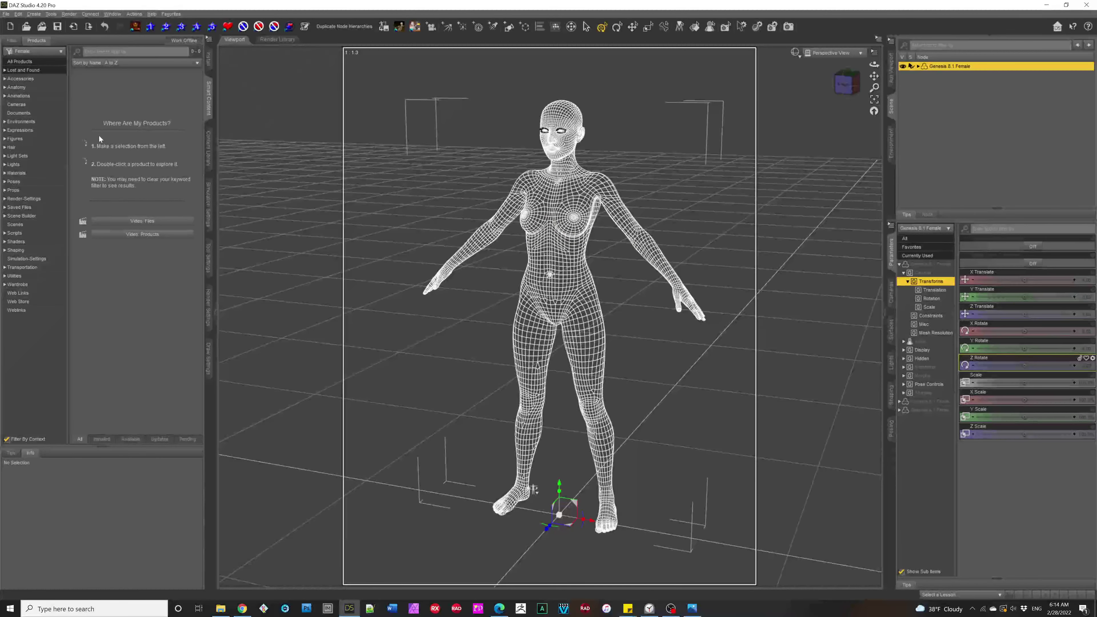
click(33, 139)
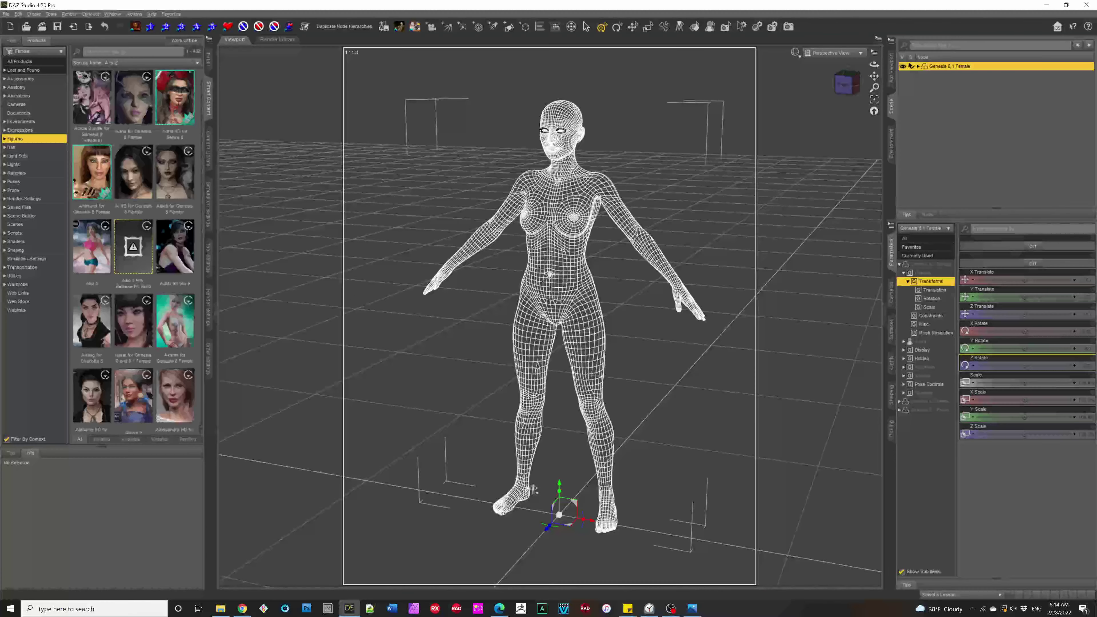
text(8)
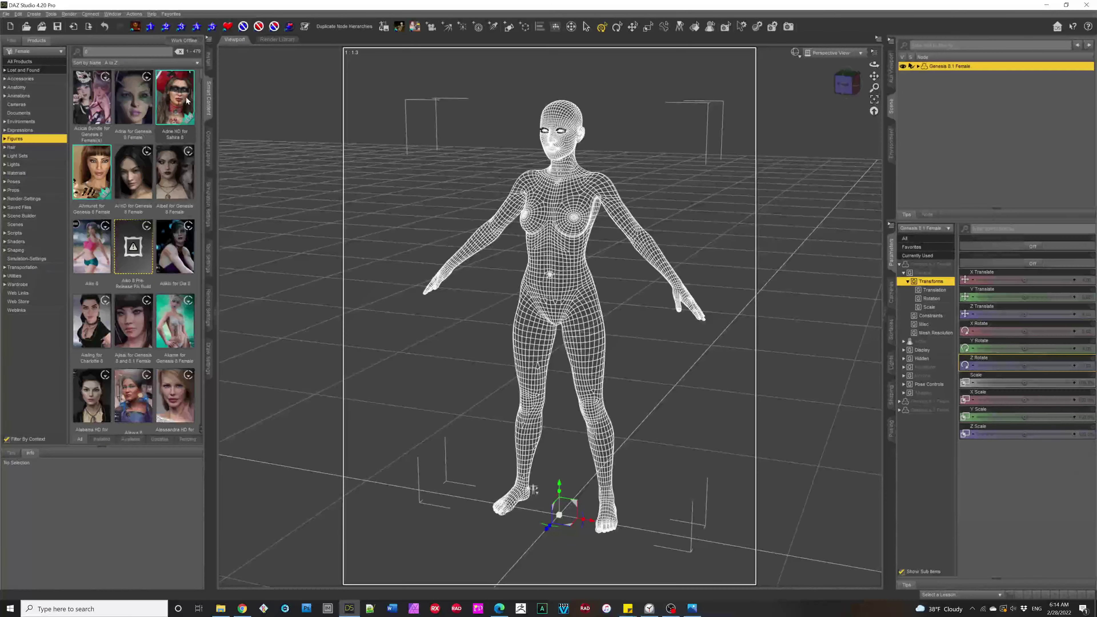
scroll(174, 279, down, 8)
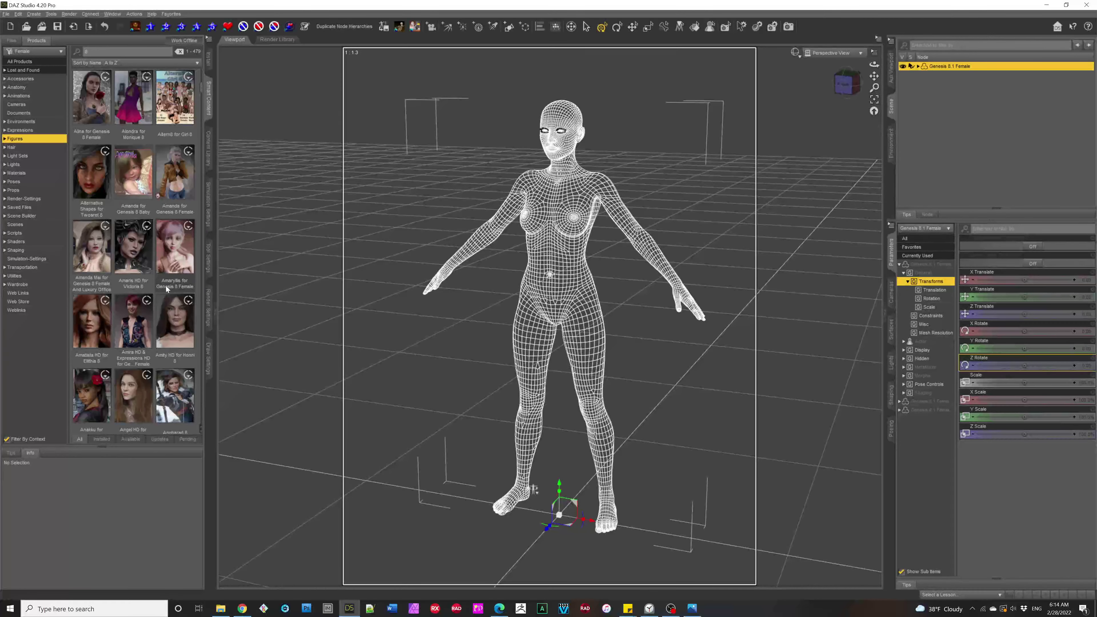
mouse_move(186, 283)
Step: Look up the Turbo Loader scripts in the content library and view the Turbo Loader User Manual's introduction
click(209, 162)
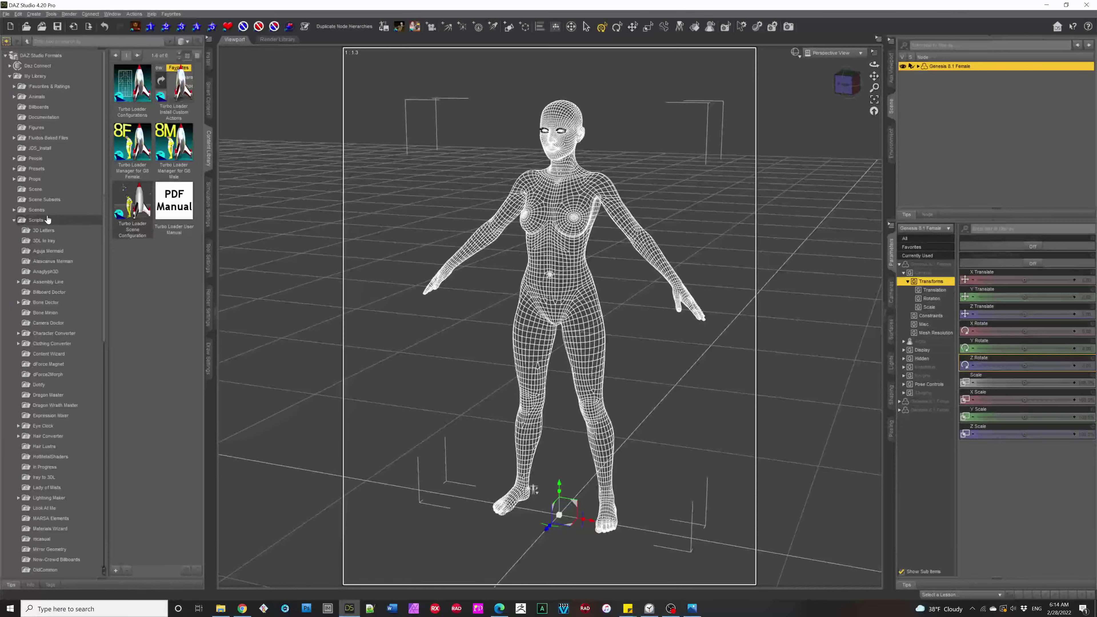
scroll(53, 434, down, 3)
scroll(53, 434, down, 8)
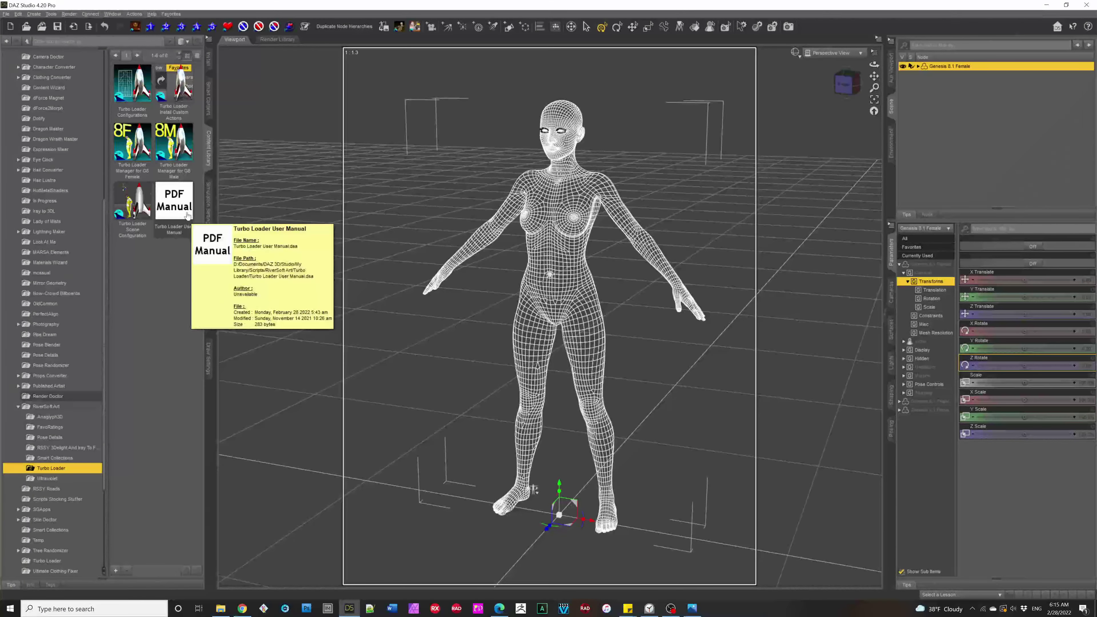
click(174, 206)
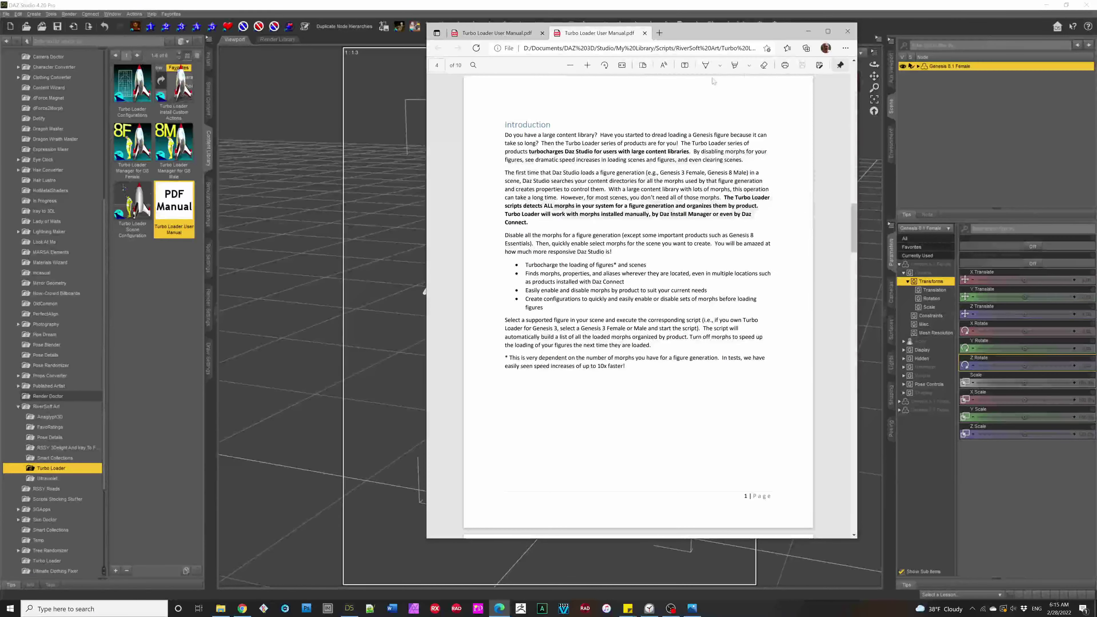
scroll(756, 120, up, 15)
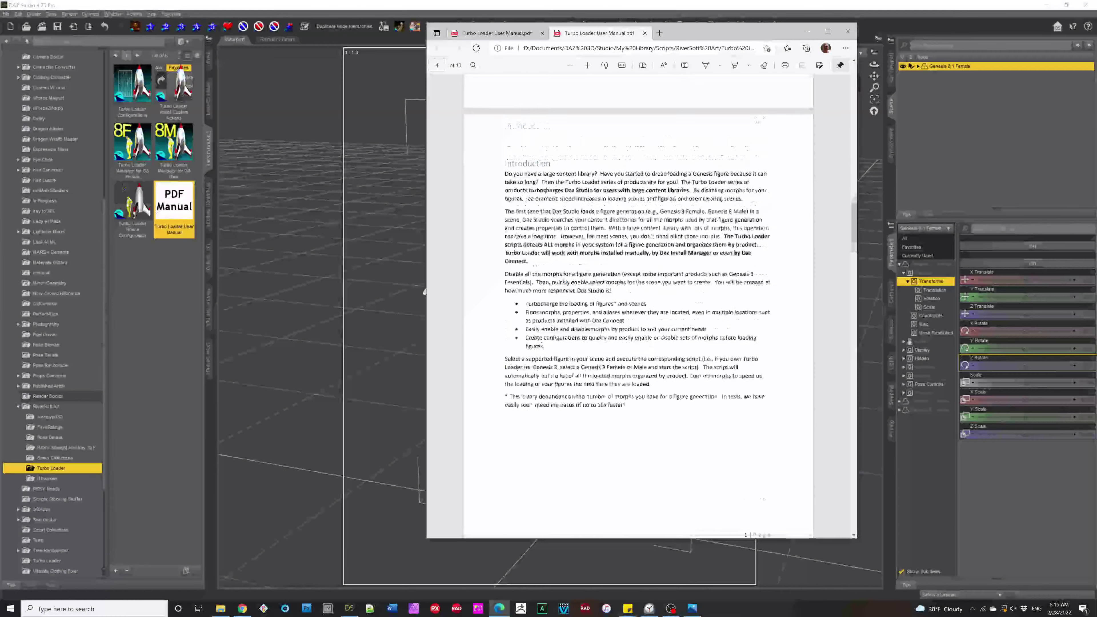
click(847, 32)
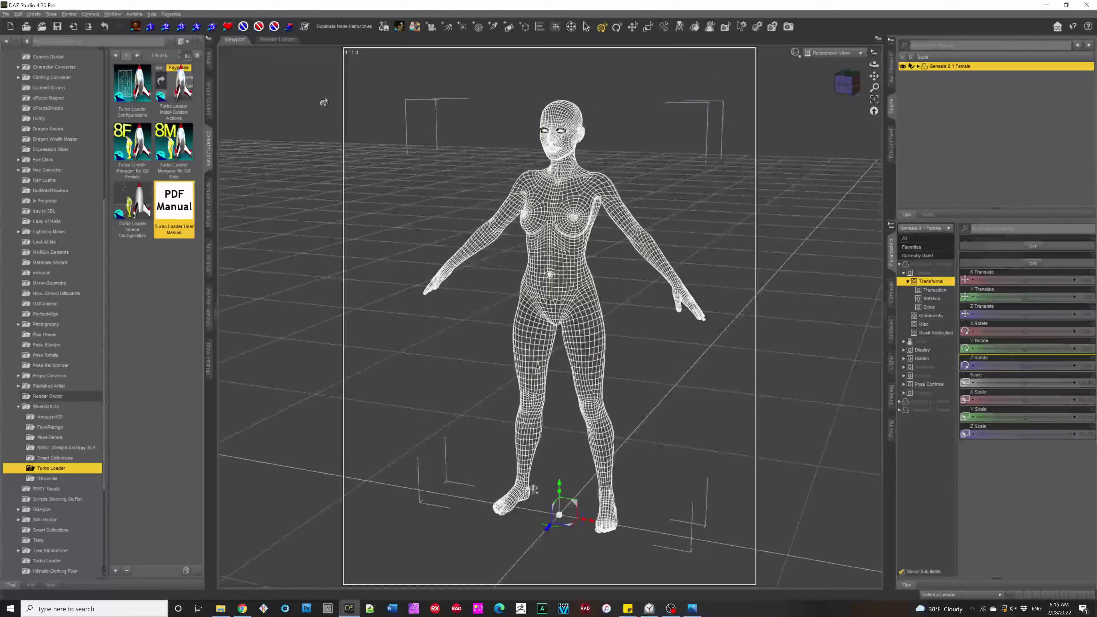
Step: Install the Turbo Loader custom actions under Favorites/Turbo Loader and check the added entries
double_click(172, 93)
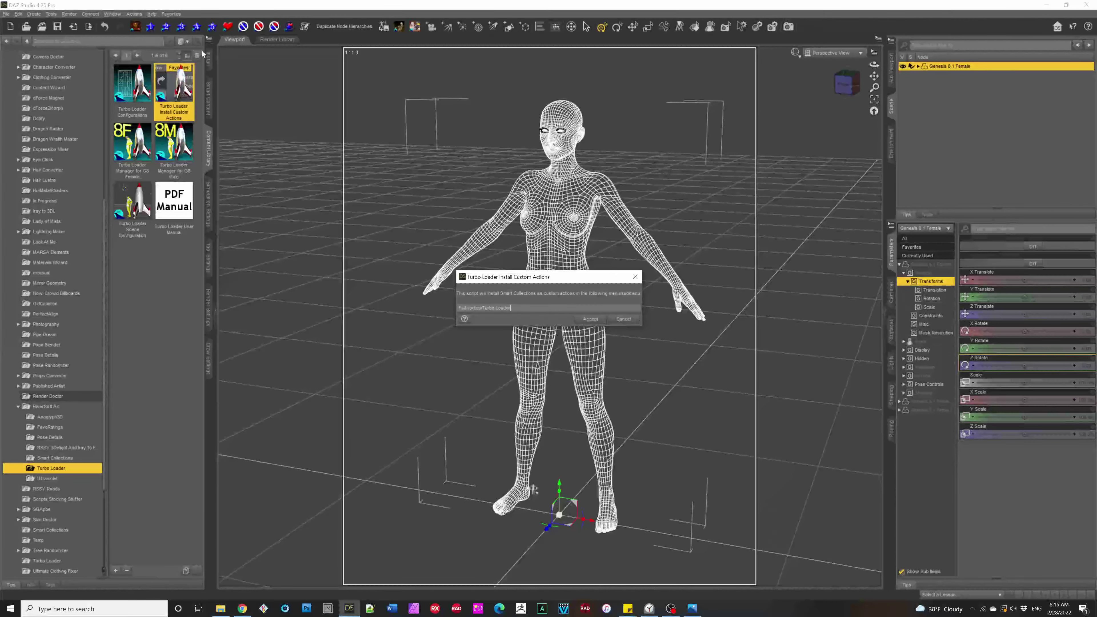
click(591, 319)
click(171, 14)
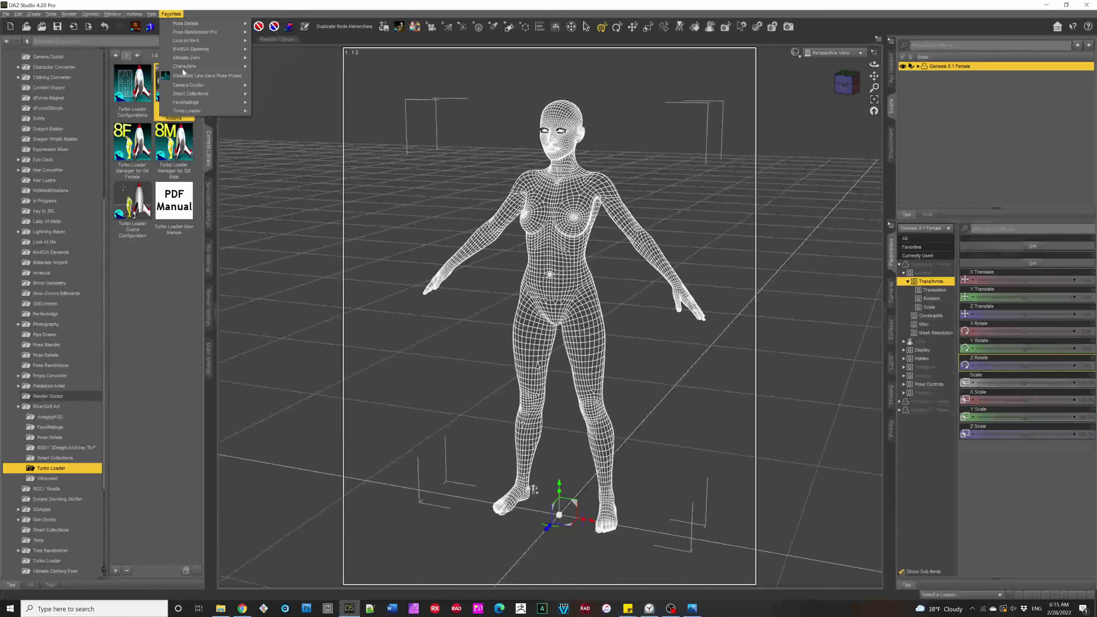
mouse_move(191, 113)
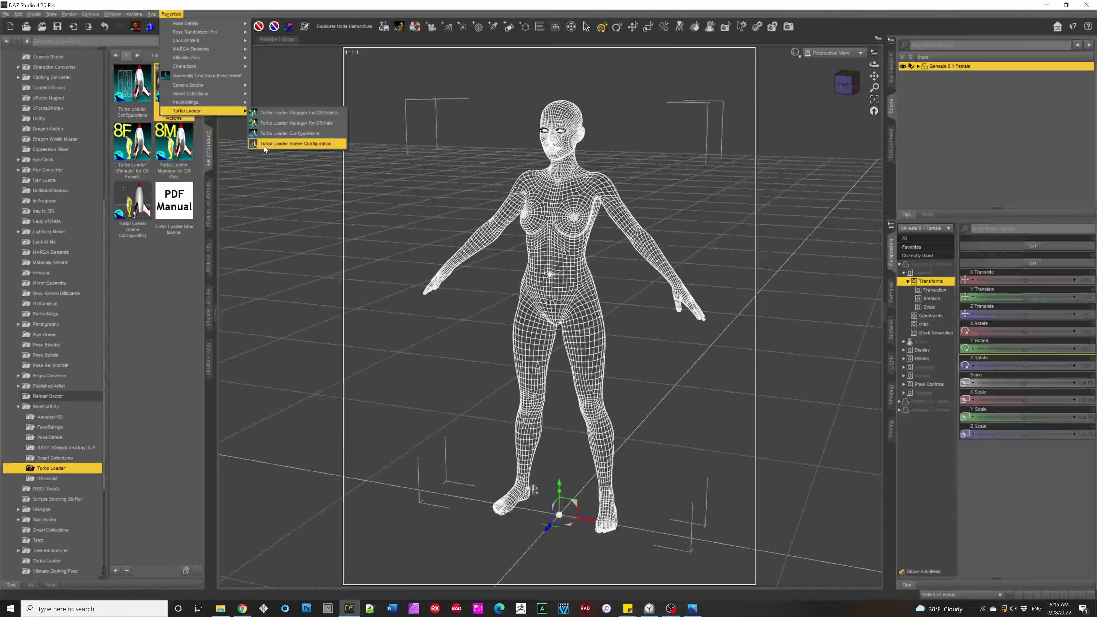
click(253, 6)
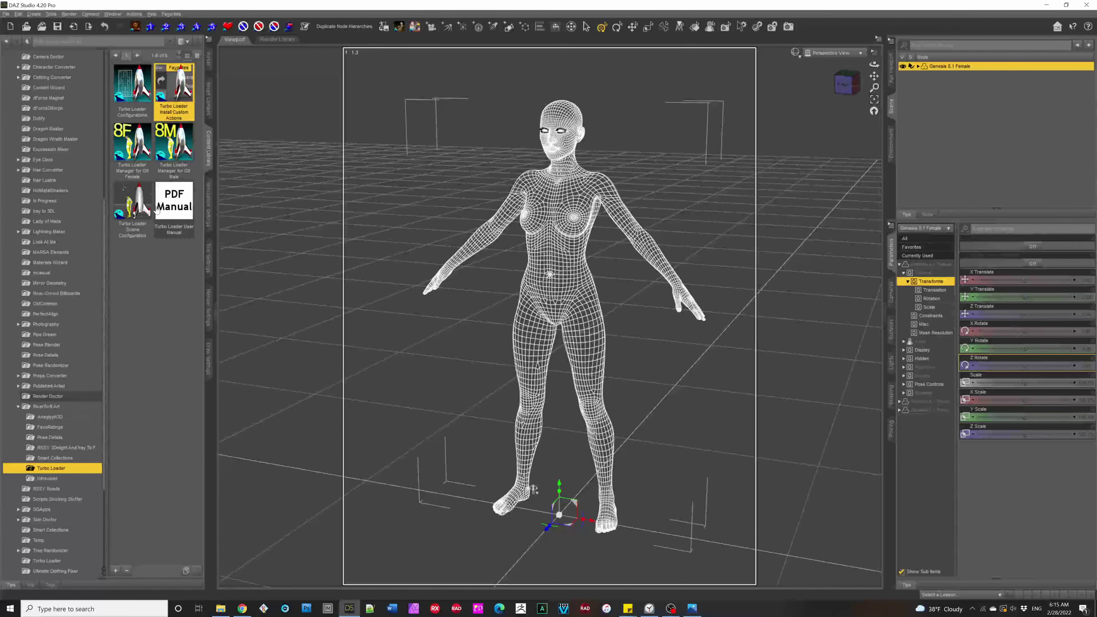
Step: Try running Turbo Loader Manager for G8 Female with no figure selected, and cancel its dialog
mouse_move(149, 152)
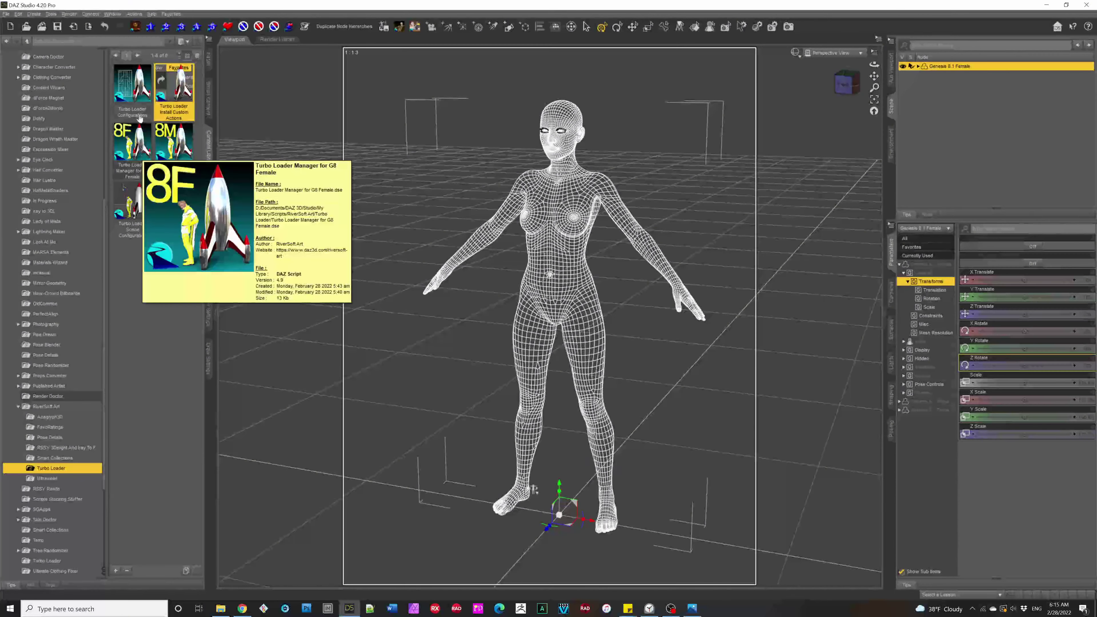
mouse_move(136, 78)
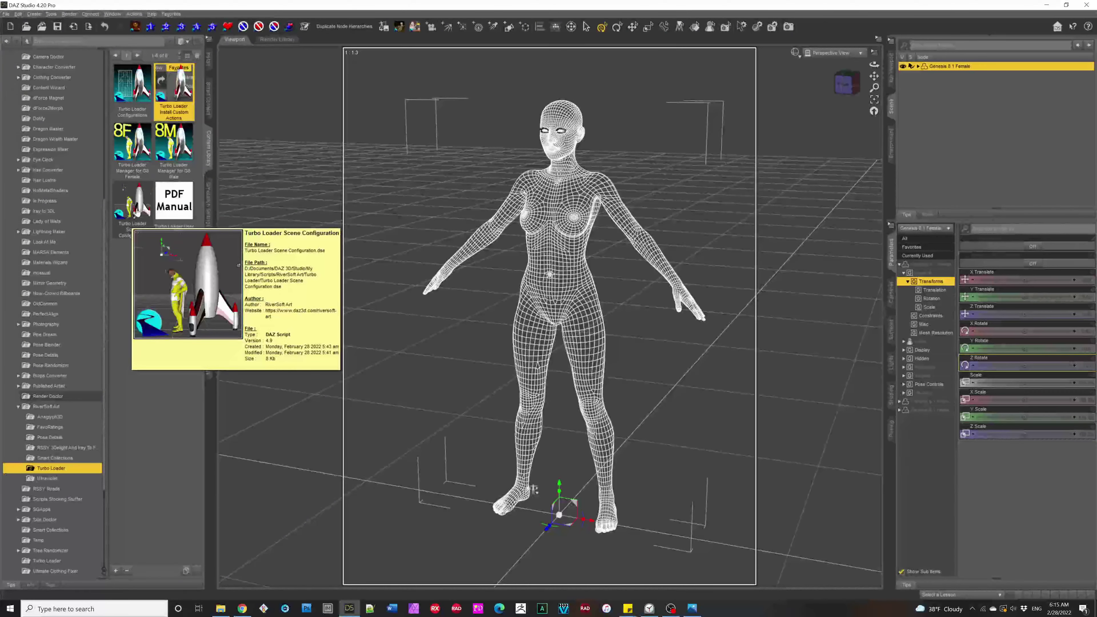
mouse_move(156, 228)
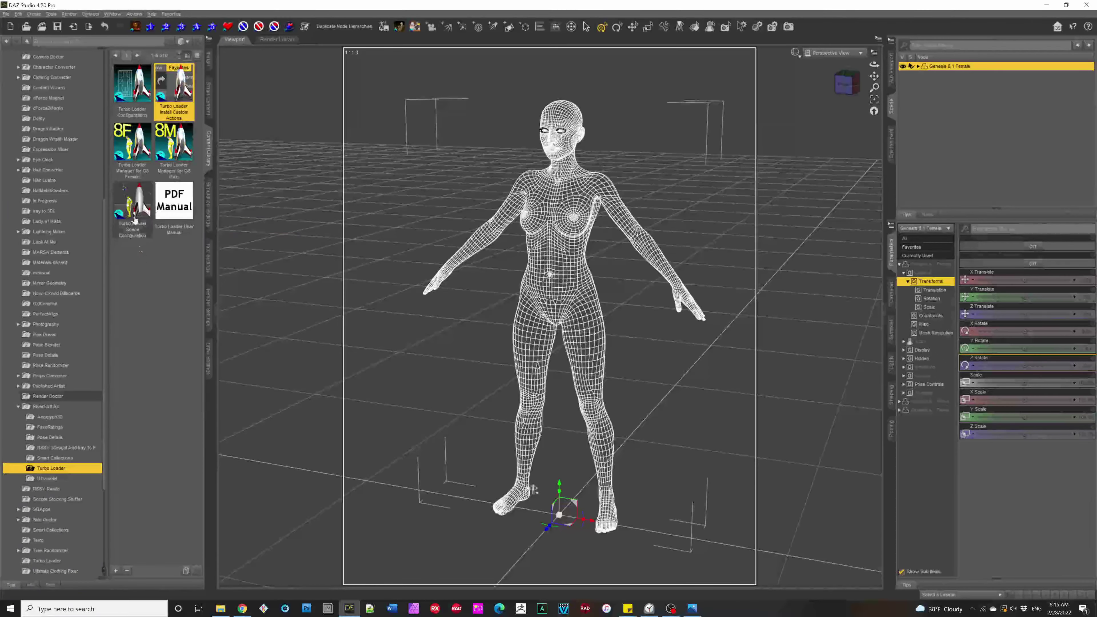
mouse_move(133, 208)
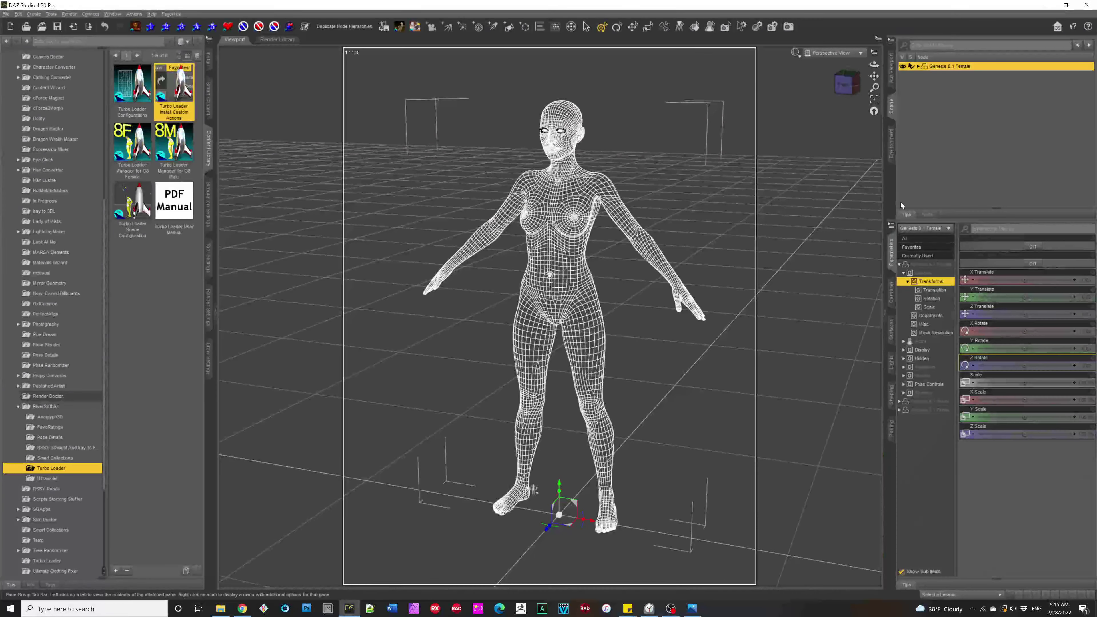
click(331, 157)
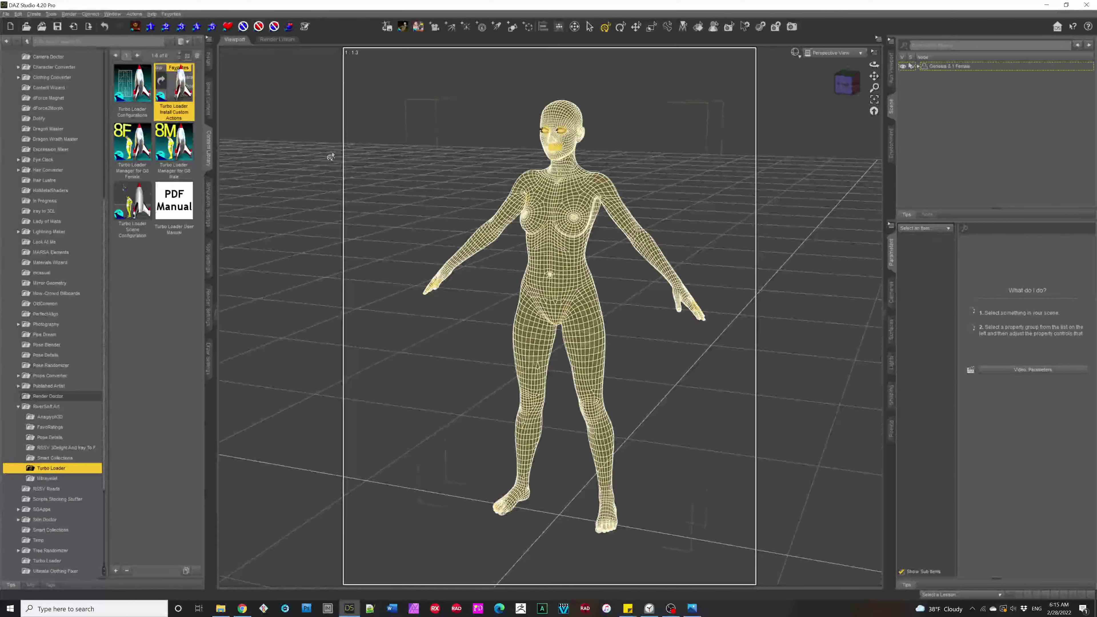
double_click(139, 149)
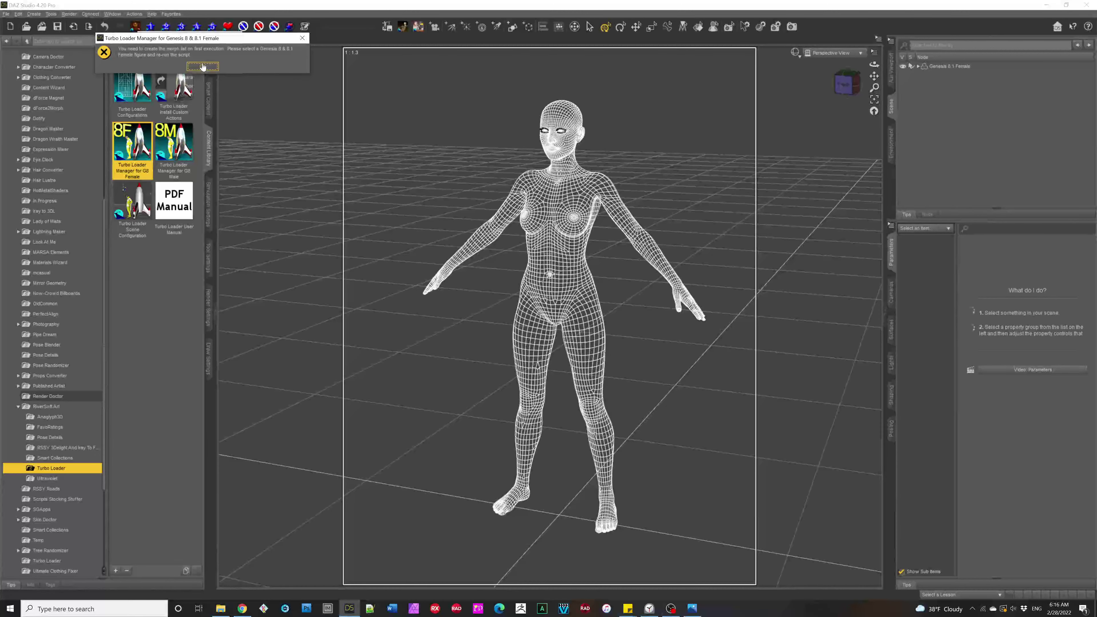
click(202, 66)
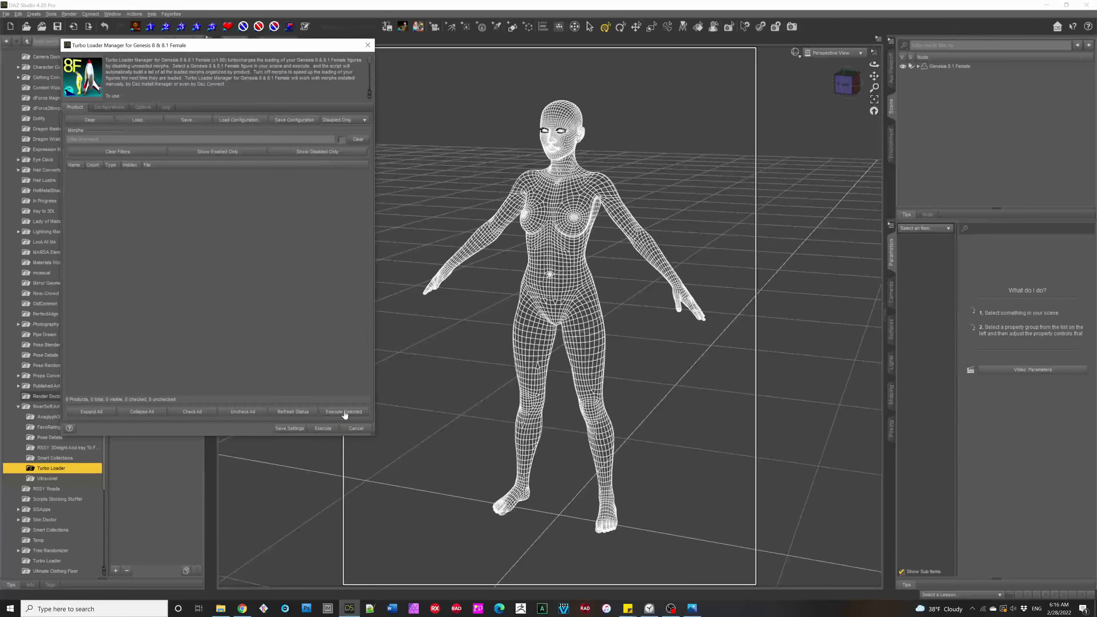
click(355, 428)
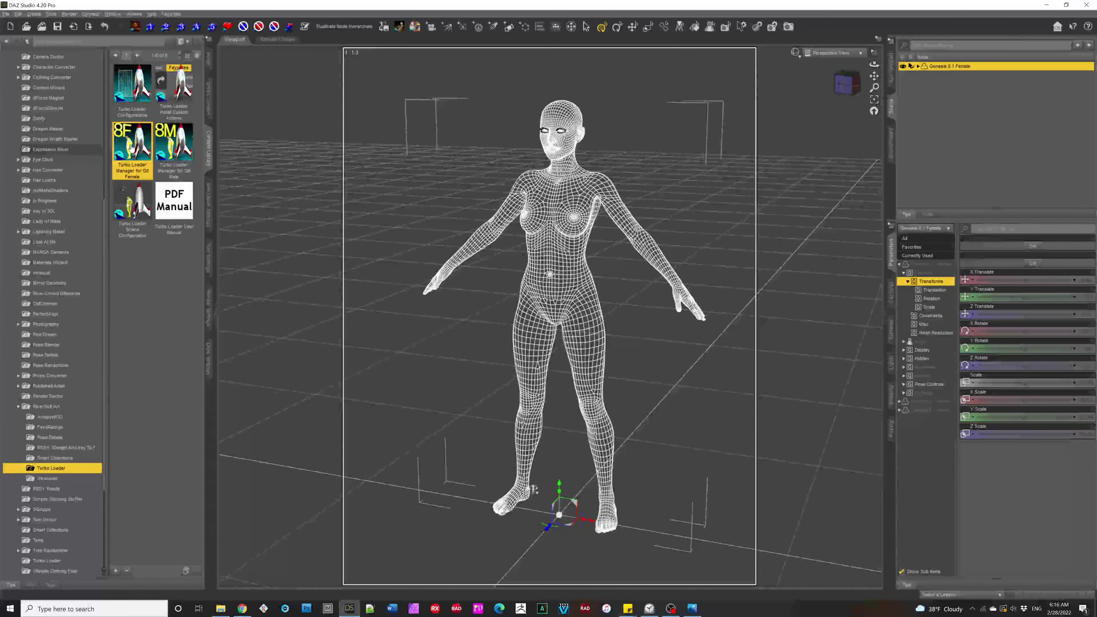
Step: Run Turbo Loader Manager for G8 Female on the selected Genesis 8.1 Female and examine the Aiko 8 product's morphs and file paths
click(186, 66)
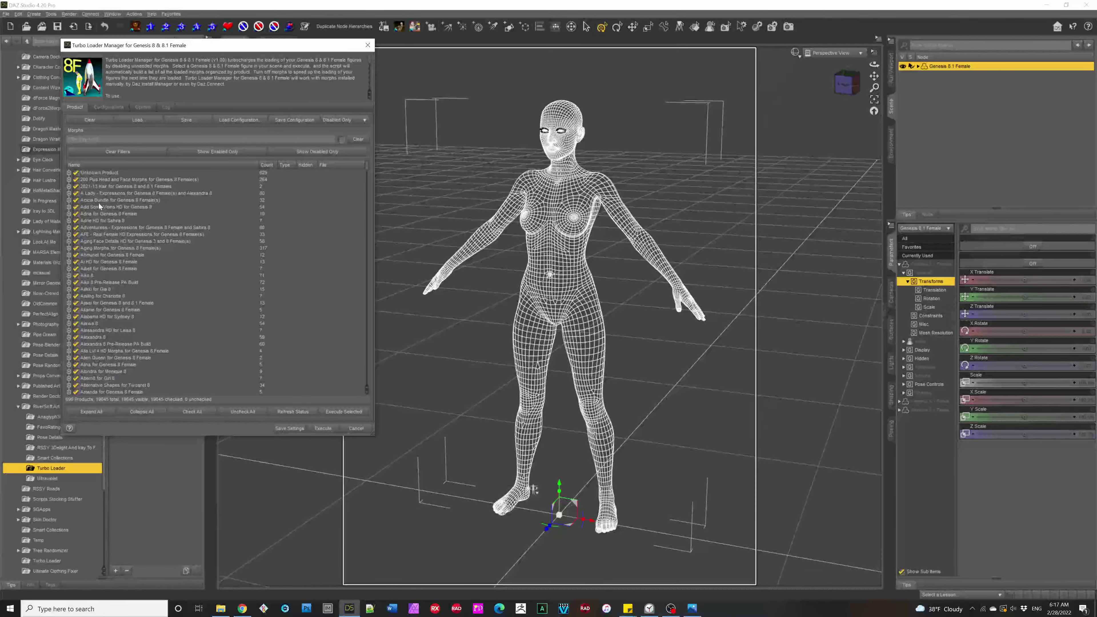
click(68, 275)
scroll(106, 267, up, 5)
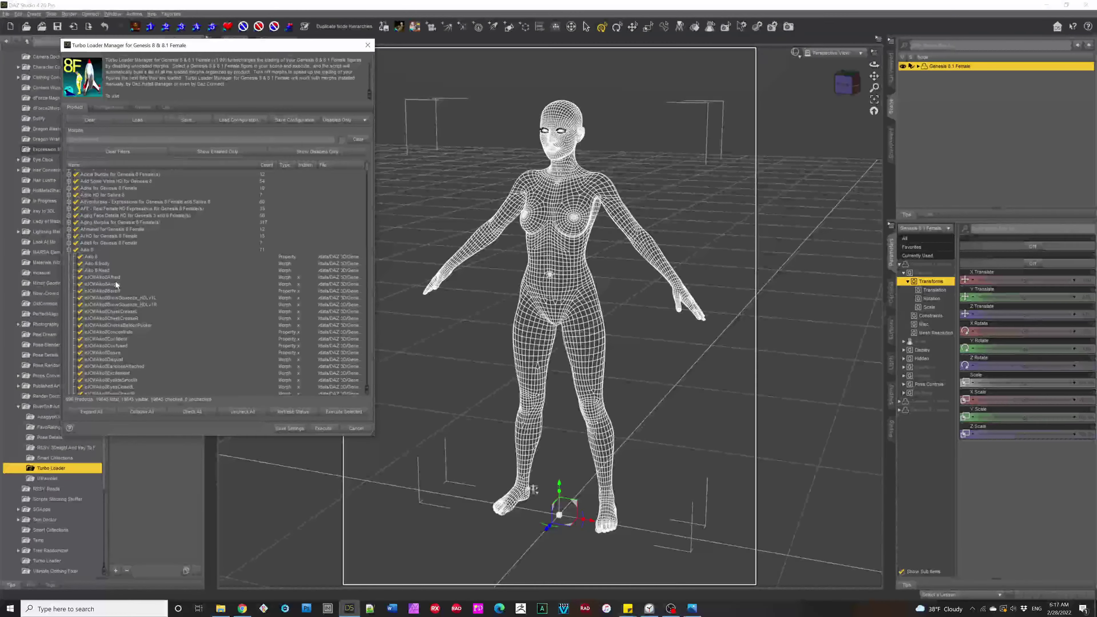
scroll(116, 281, down, 4)
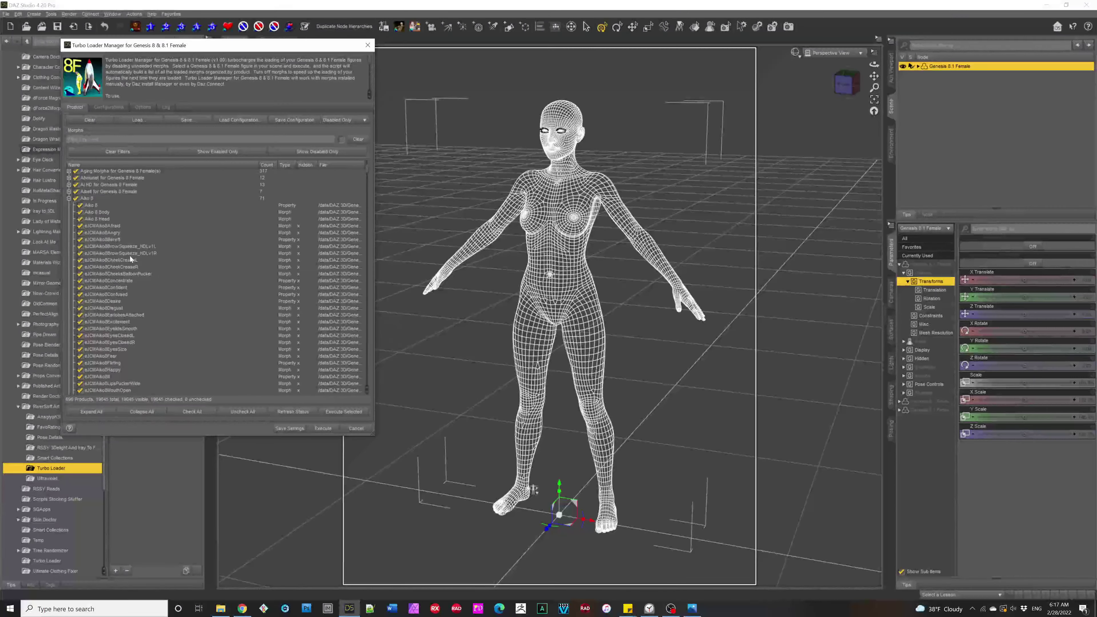
scroll(143, 233, down, 6)
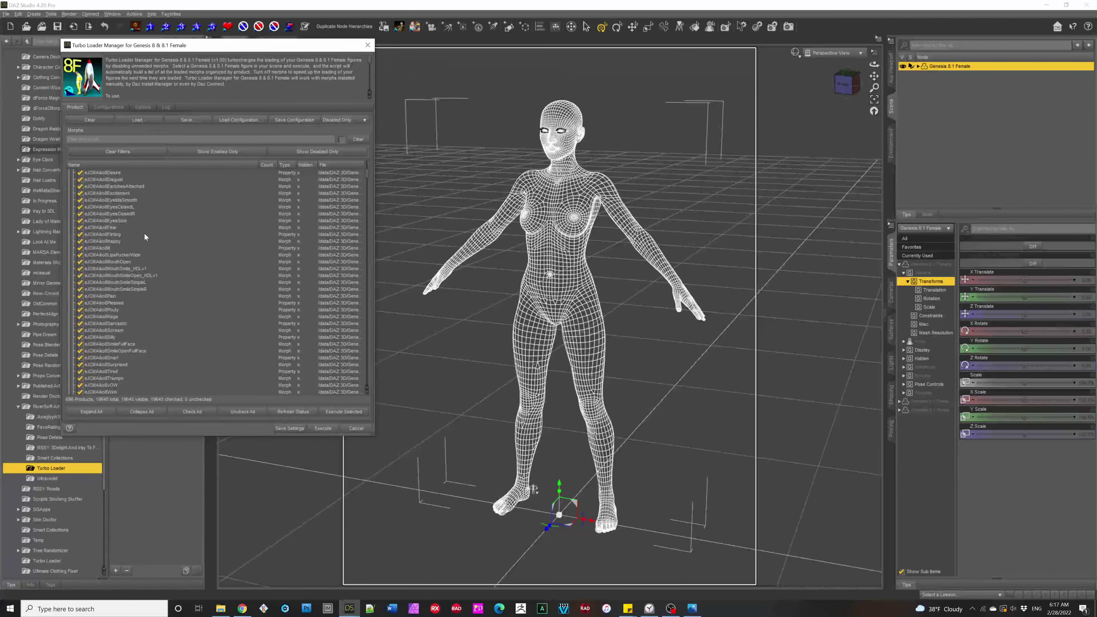
scroll(136, 235, up, 4)
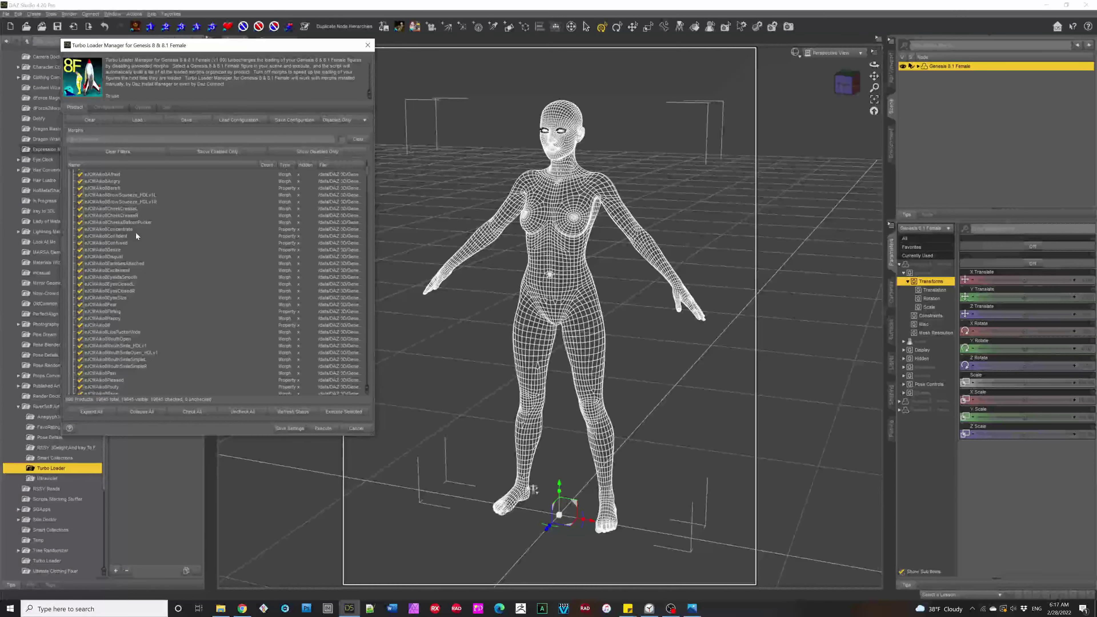
scroll(136, 233, up, 2)
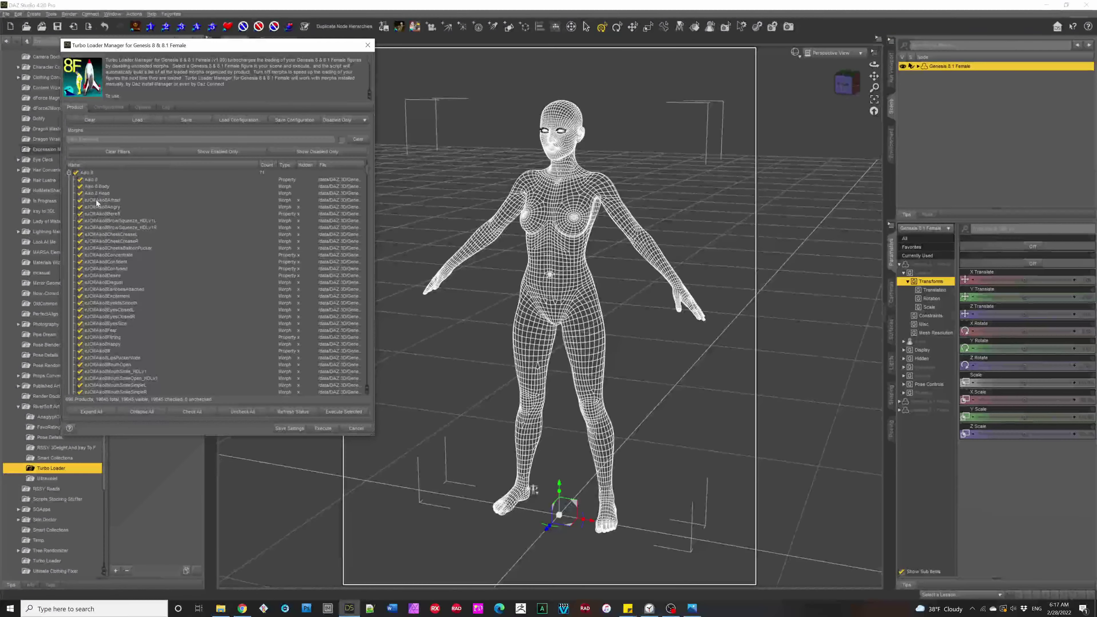
scroll(176, 327, down, 10)
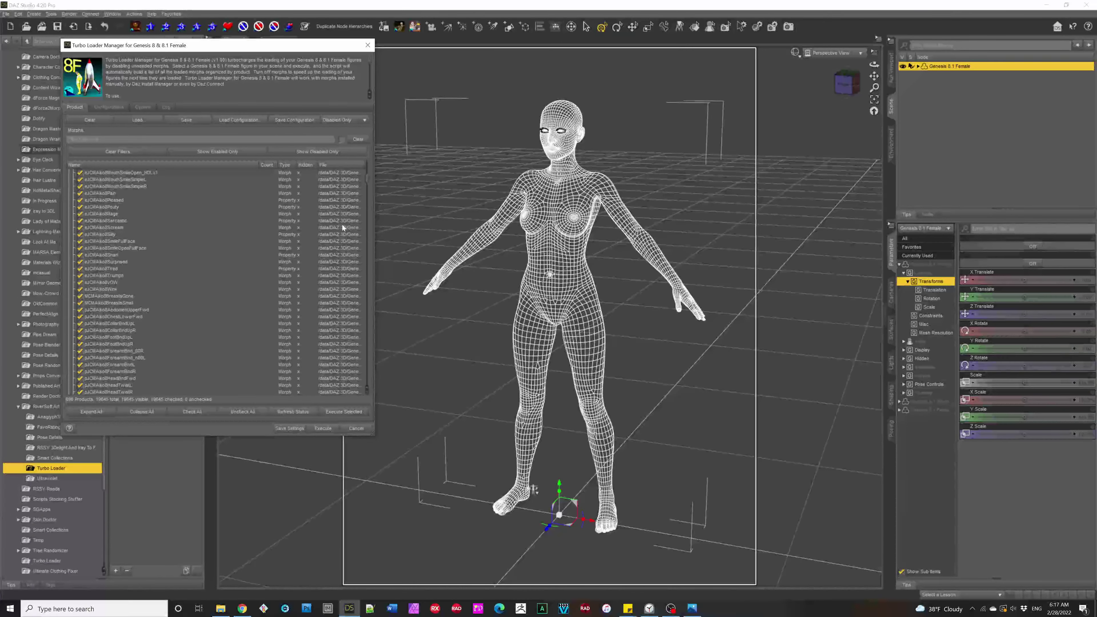
drag(374, 231, 571, 251)
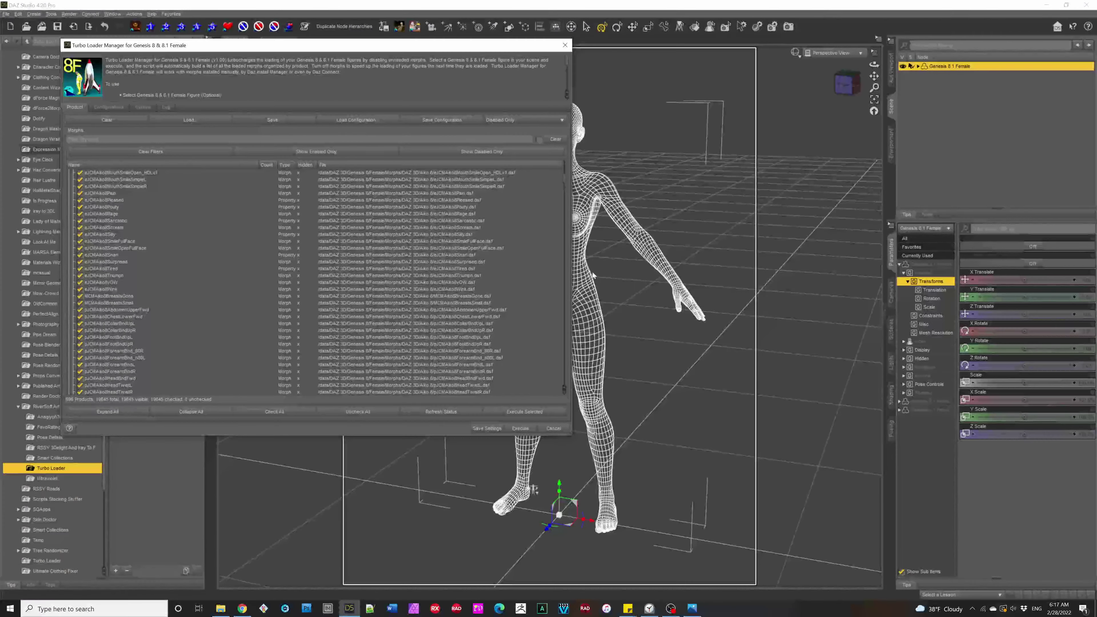
Step: Uncheck every morph of all products in the manager and examine the entries of the first, unknown product
drag(573, 273, 357, 278)
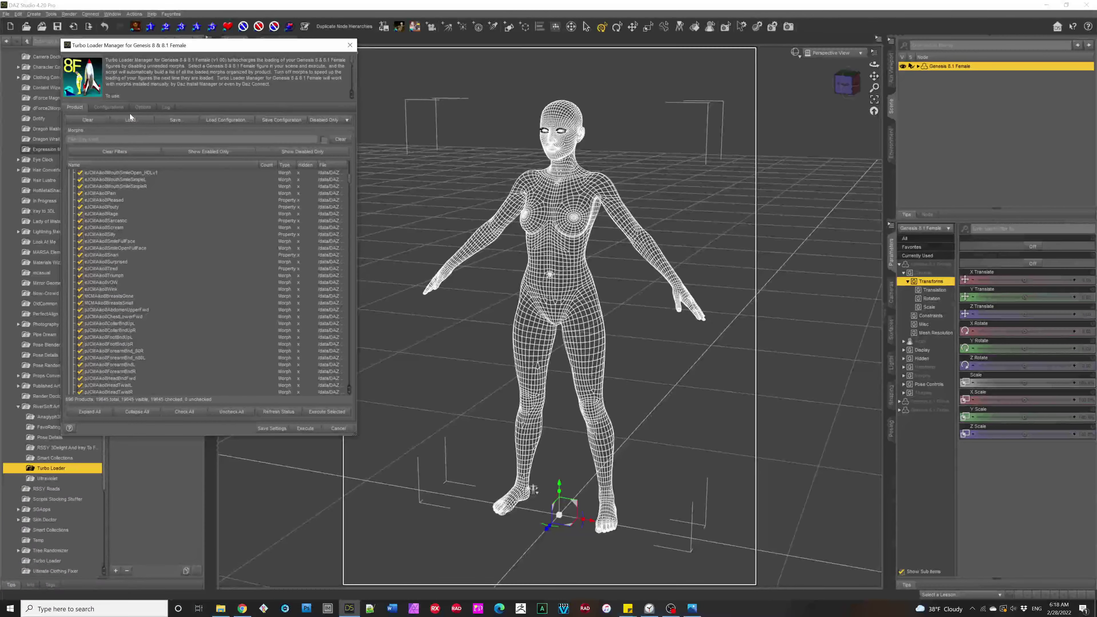
scroll(204, 229, up, 10)
scroll(211, 222, up, 3)
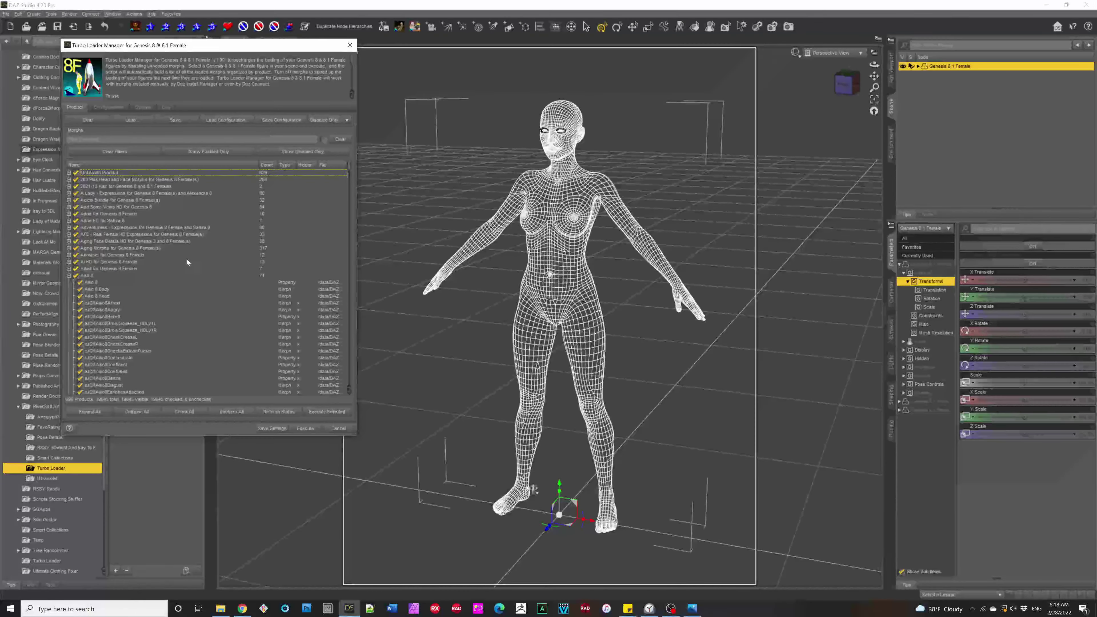
click(230, 415)
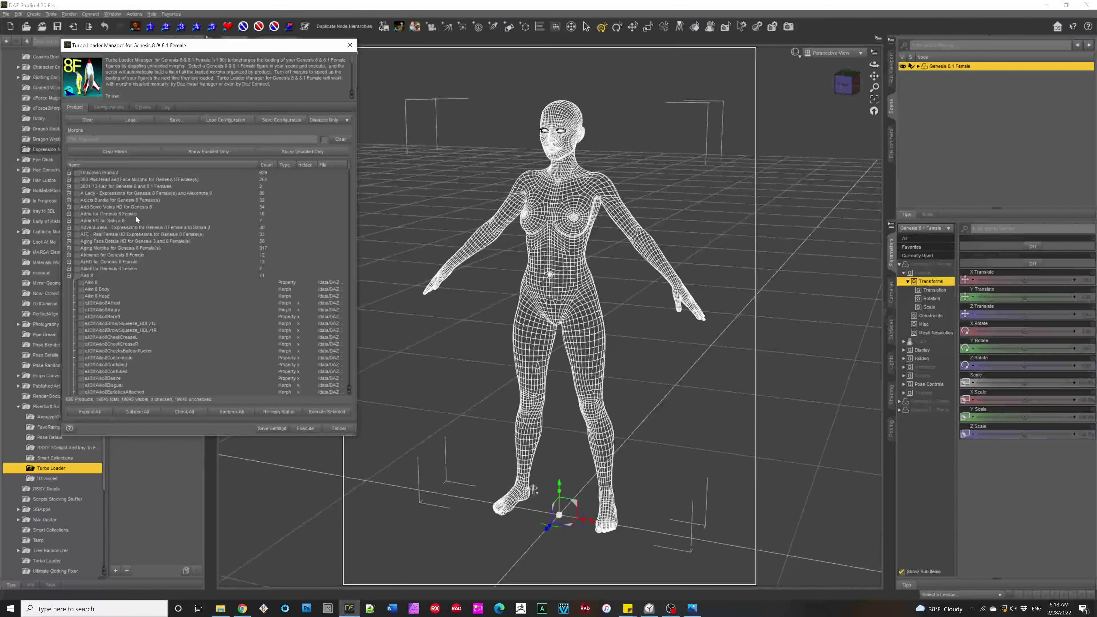
click(69, 172)
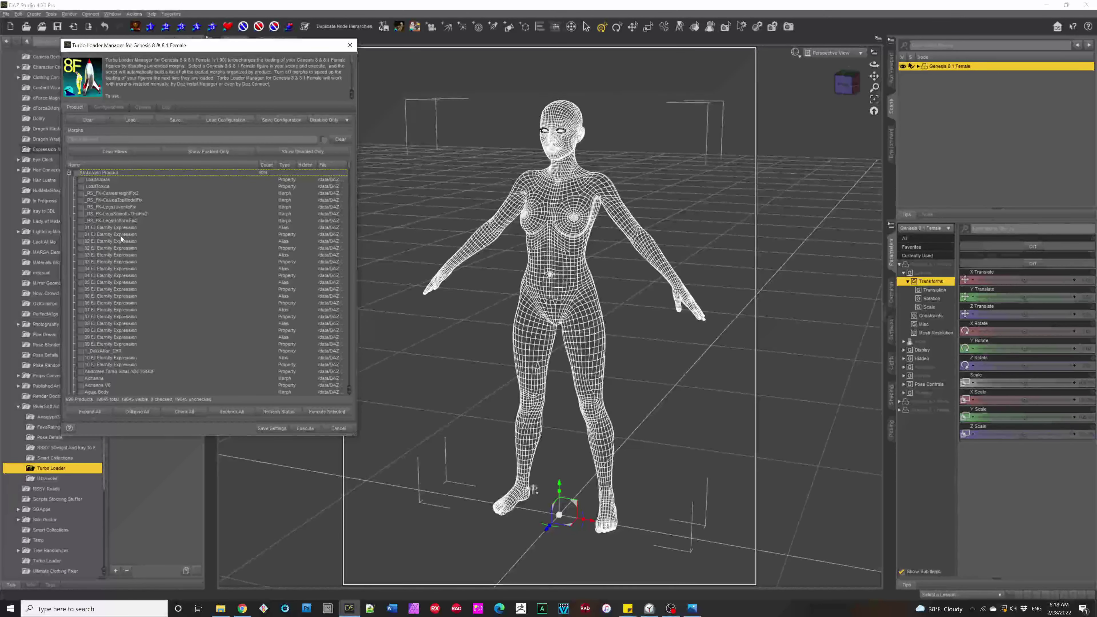
click(69, 172)
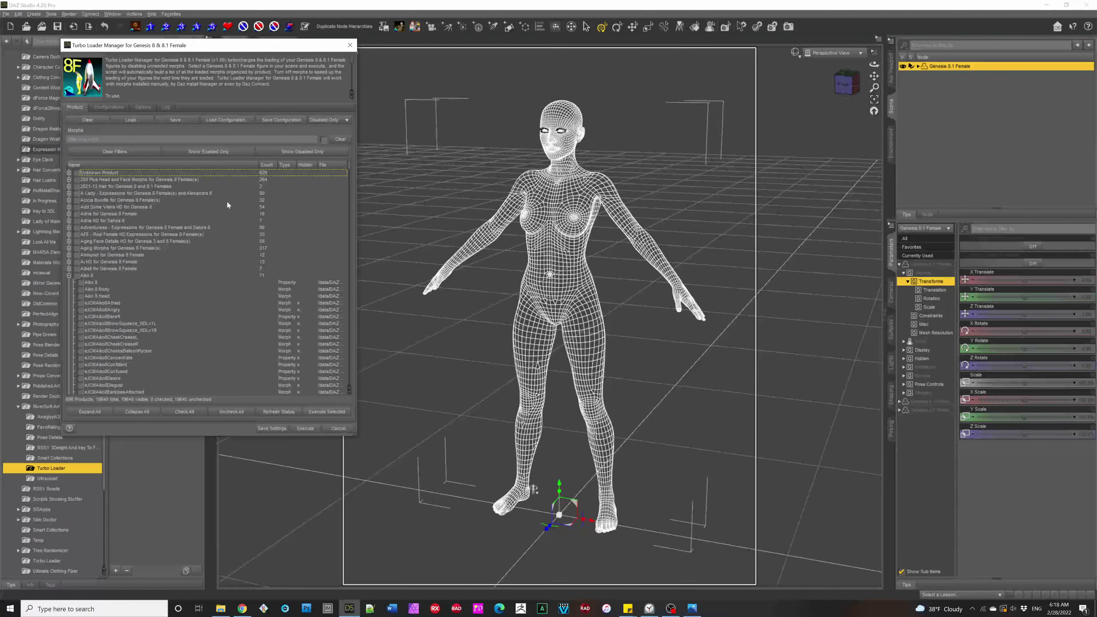
Step: Save the current selection as a Disabled Only configuration named Disable All, and check the available configuration types
click(282, 120)
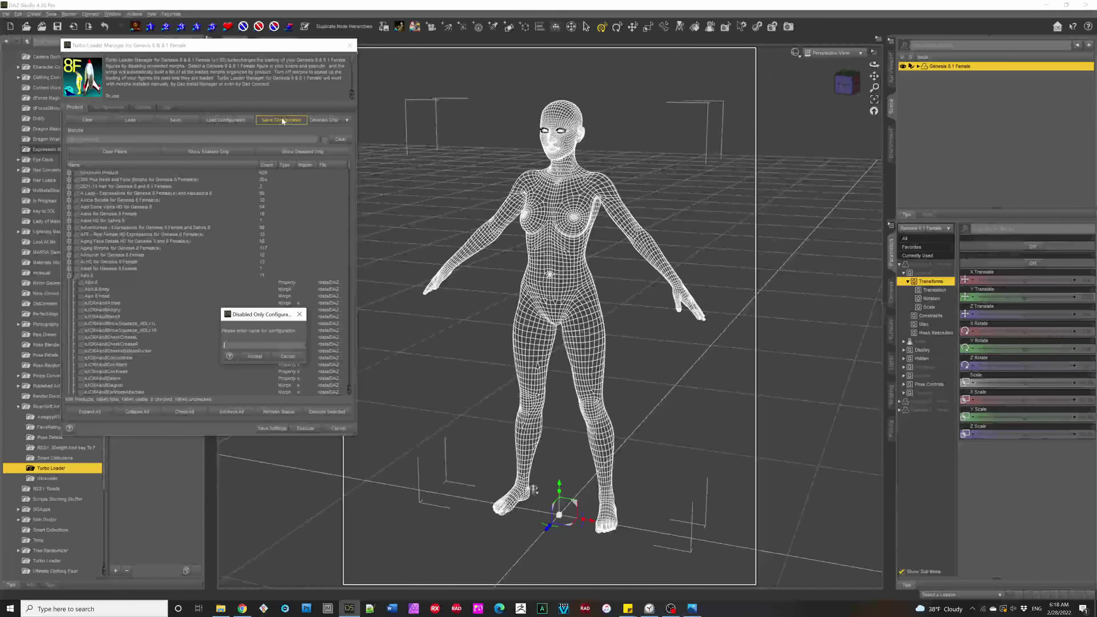
text(D)
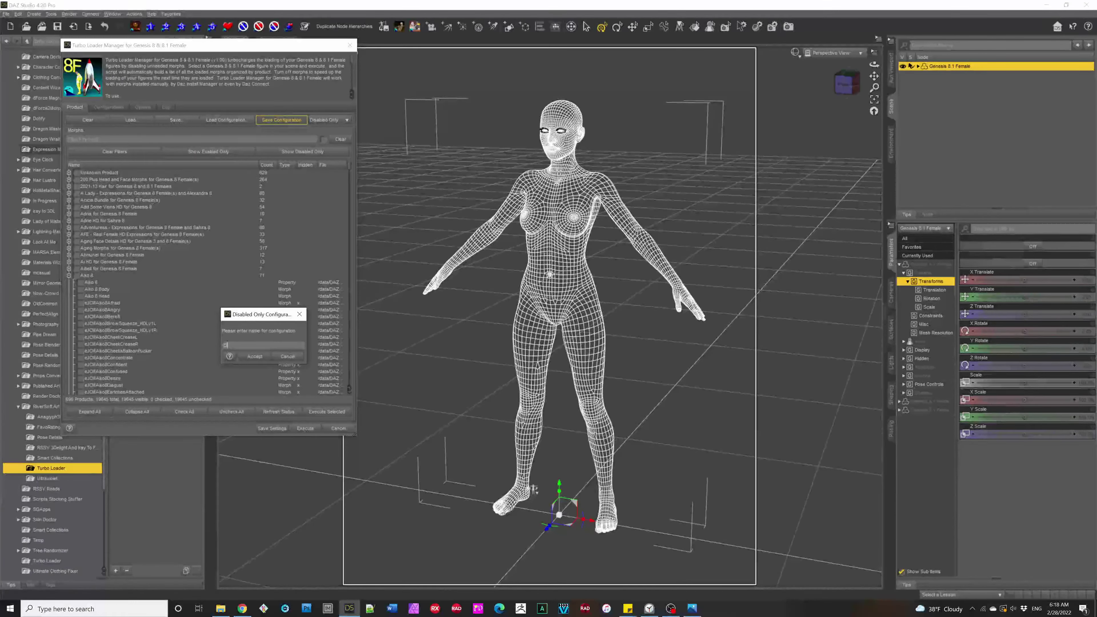
text(isable 4)
text(ll)
click(255, 358)
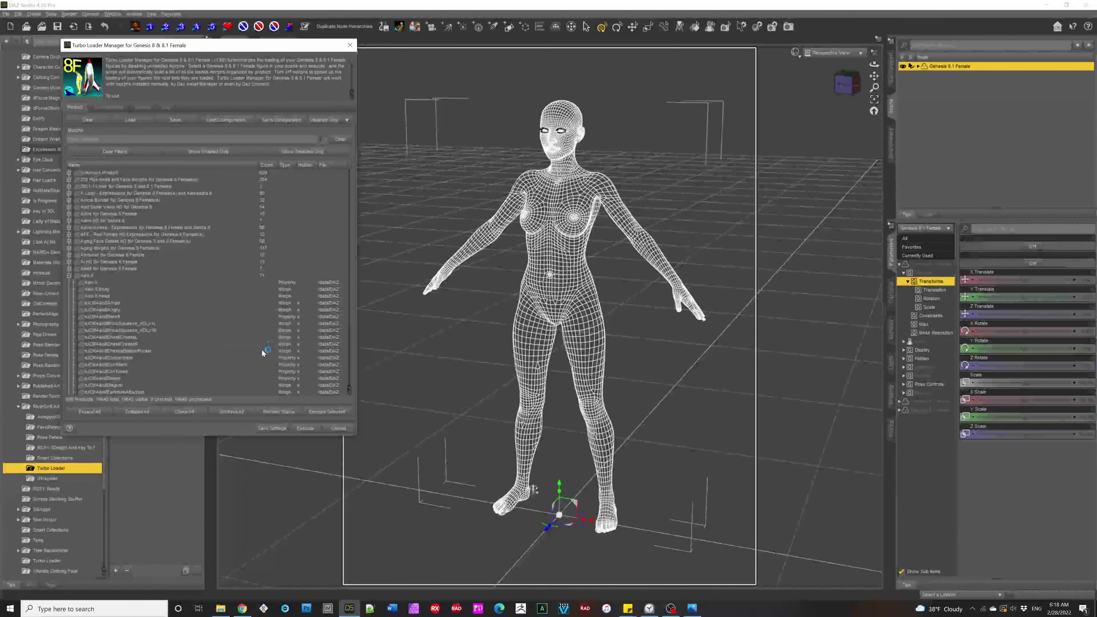
click(333, 119)
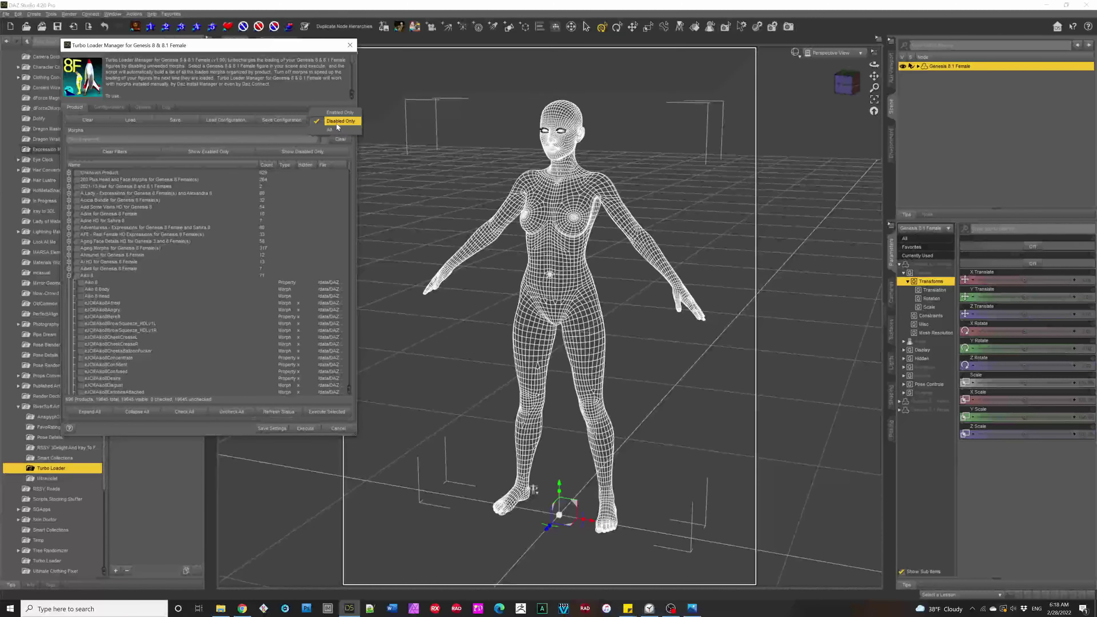
click(296, 52)
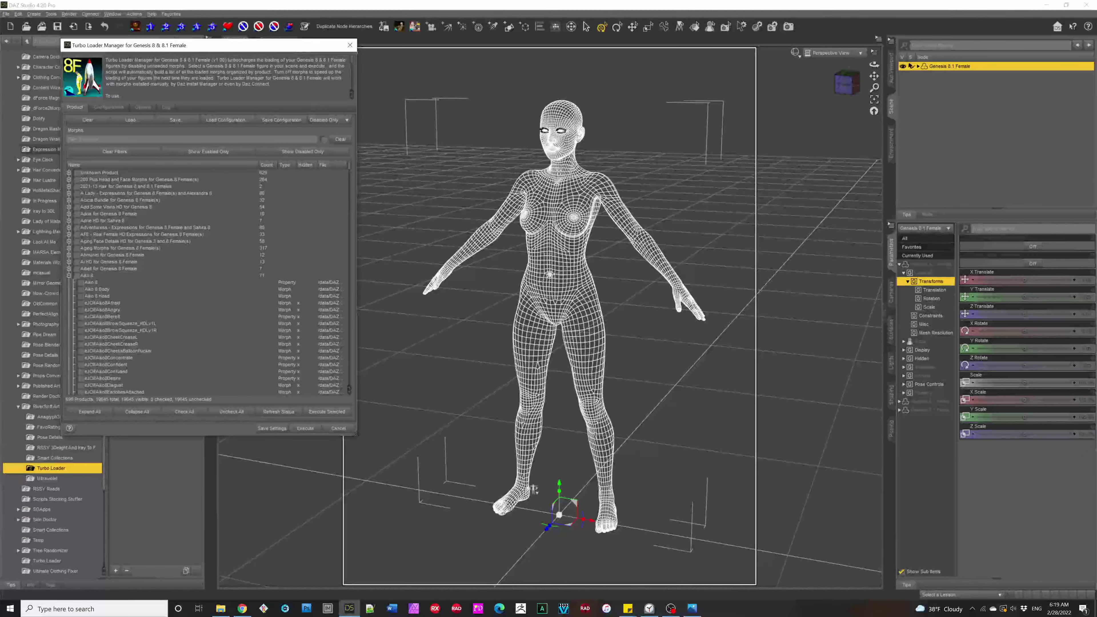
Step: Collapse the Aiko 8 product and enable all morphs of the Alawa 8 product
click(69, 275)
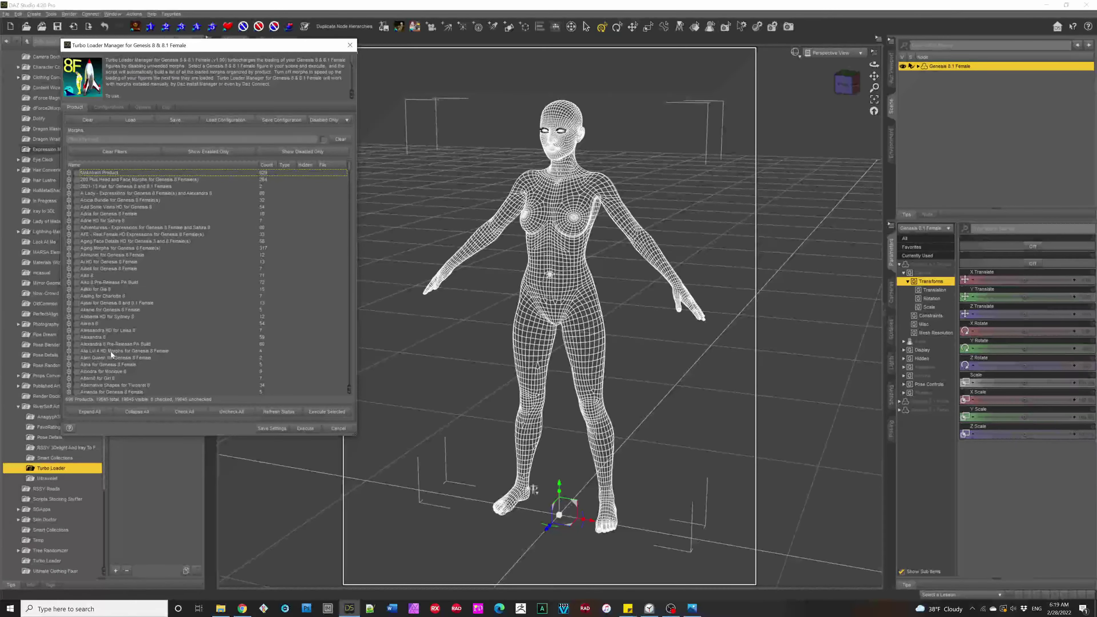
click(70, 323)
click(76, 174)
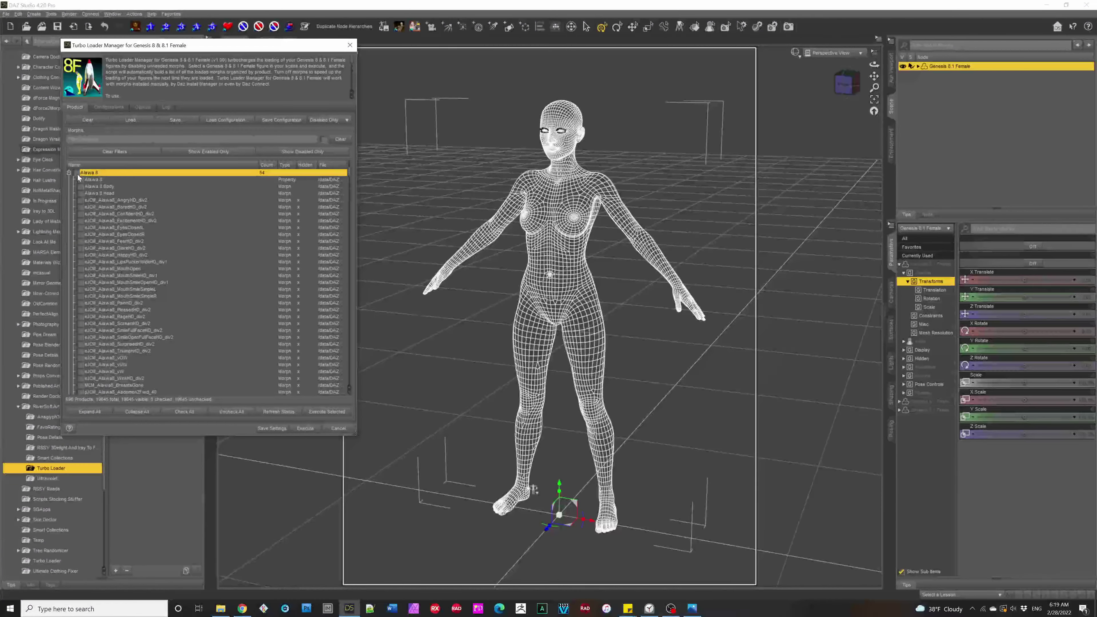
click(75, 172)
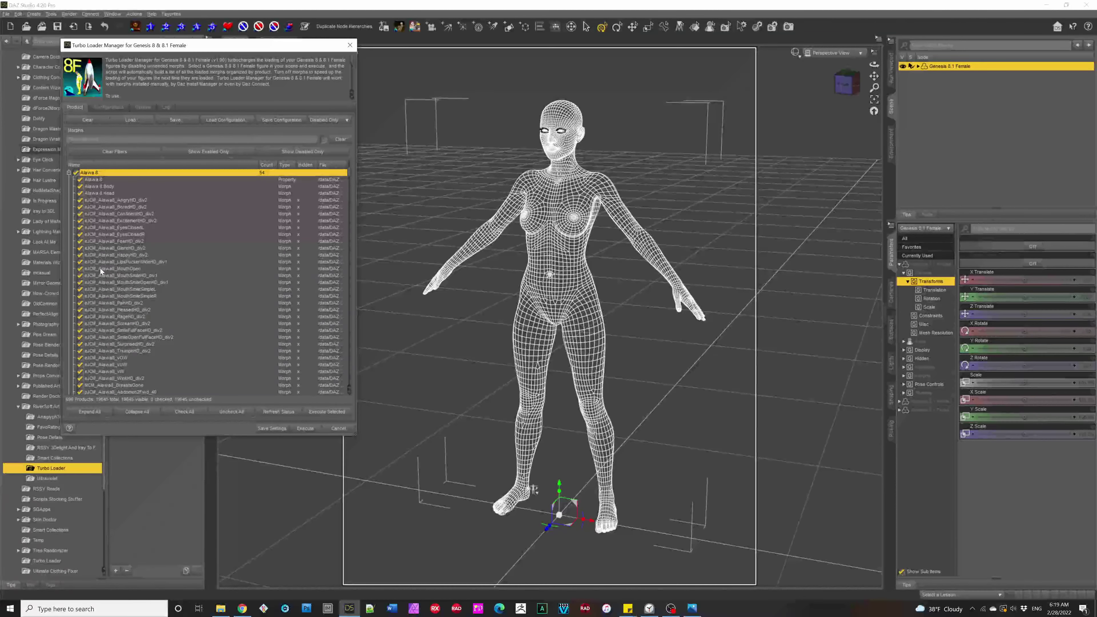
Step: Uncheck the range of Alawa 8 morphs from ExcitementHD_div2 through TriumphHD_div2
click(69, 173)
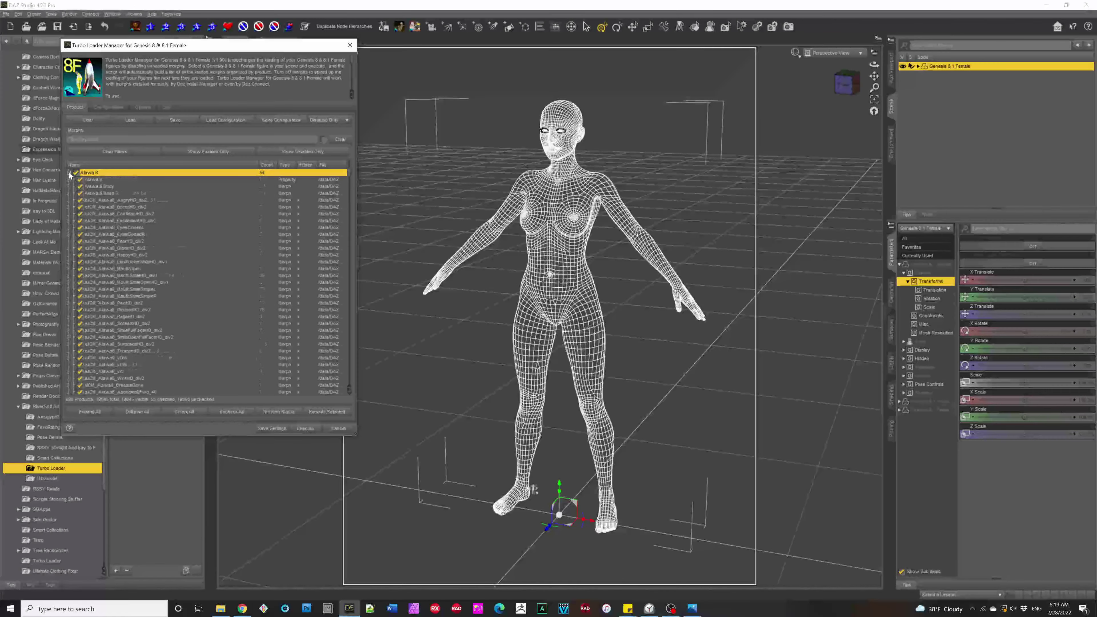
click(117, 221)
shift+click(132, 351)
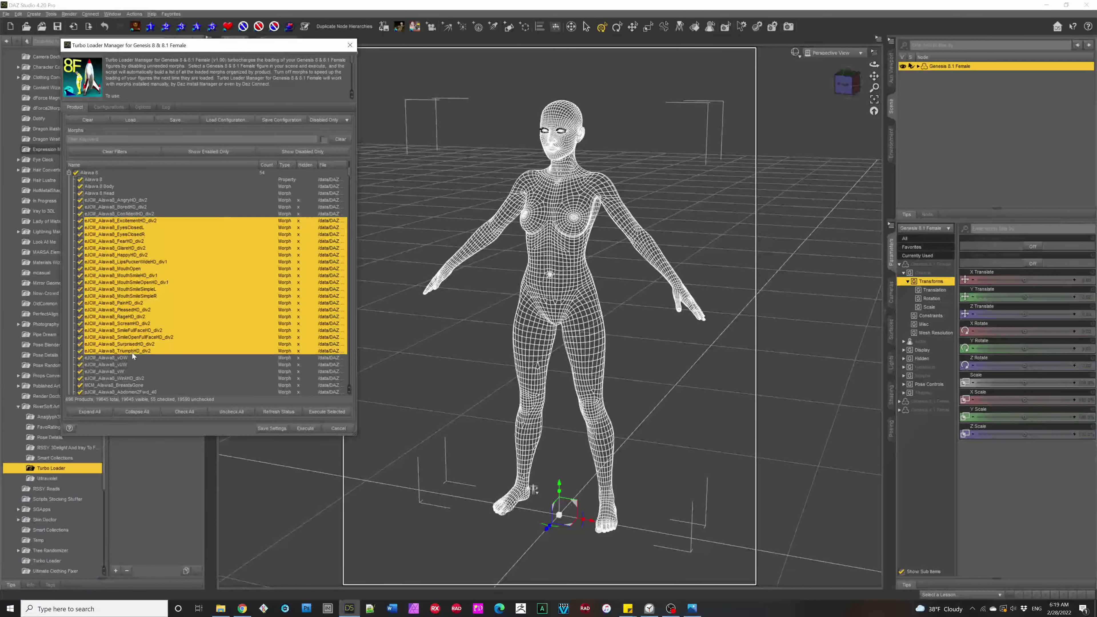
key(space)
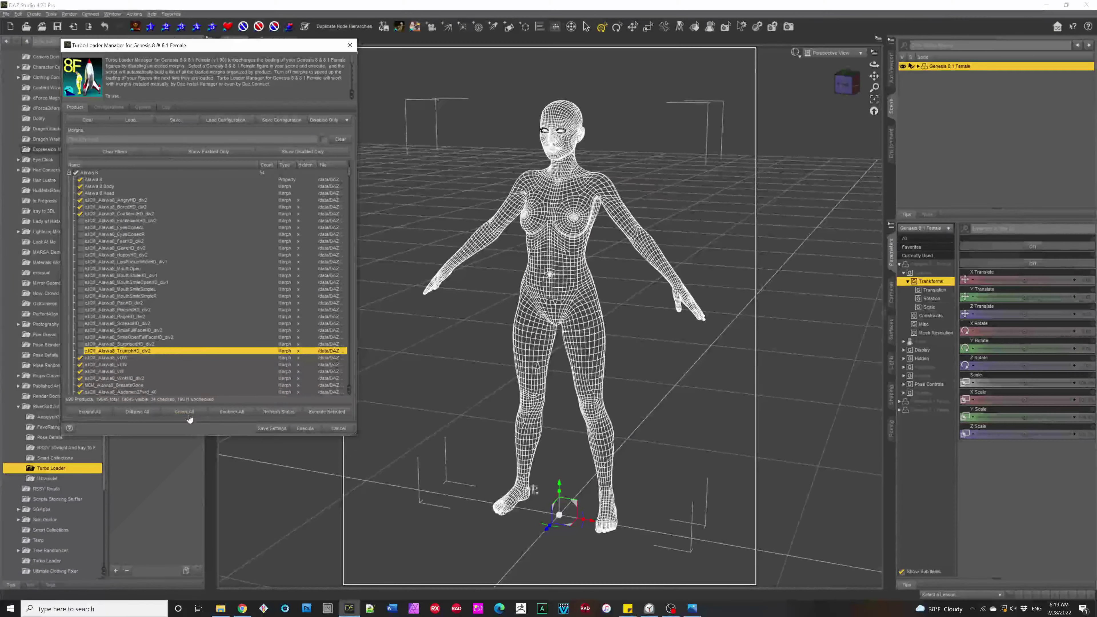
Step: Uncheck all morphs again, execute the manager to disable them, and close the summary
click(226, 415)
scroll(229, 320, up, 7)
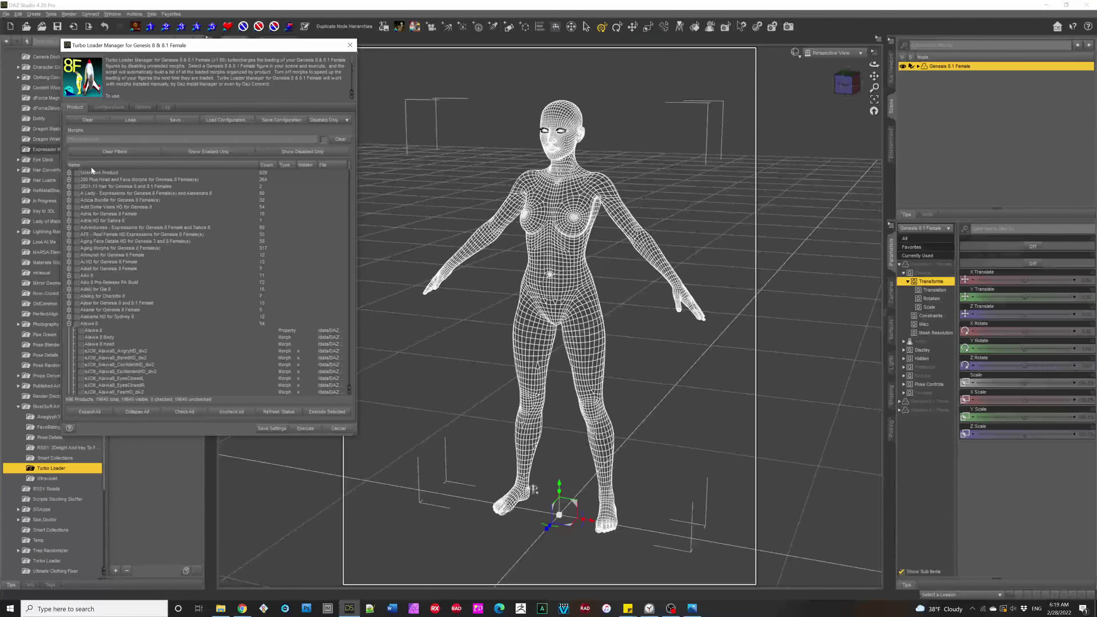
click(69, 323)
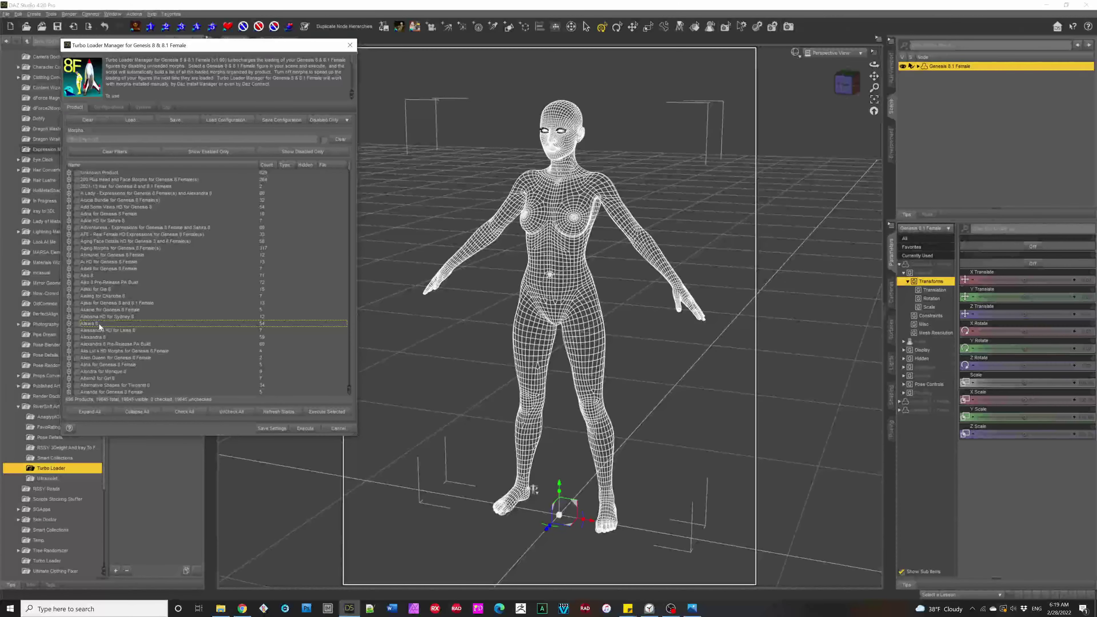
scroll(155, 328, down, 20)
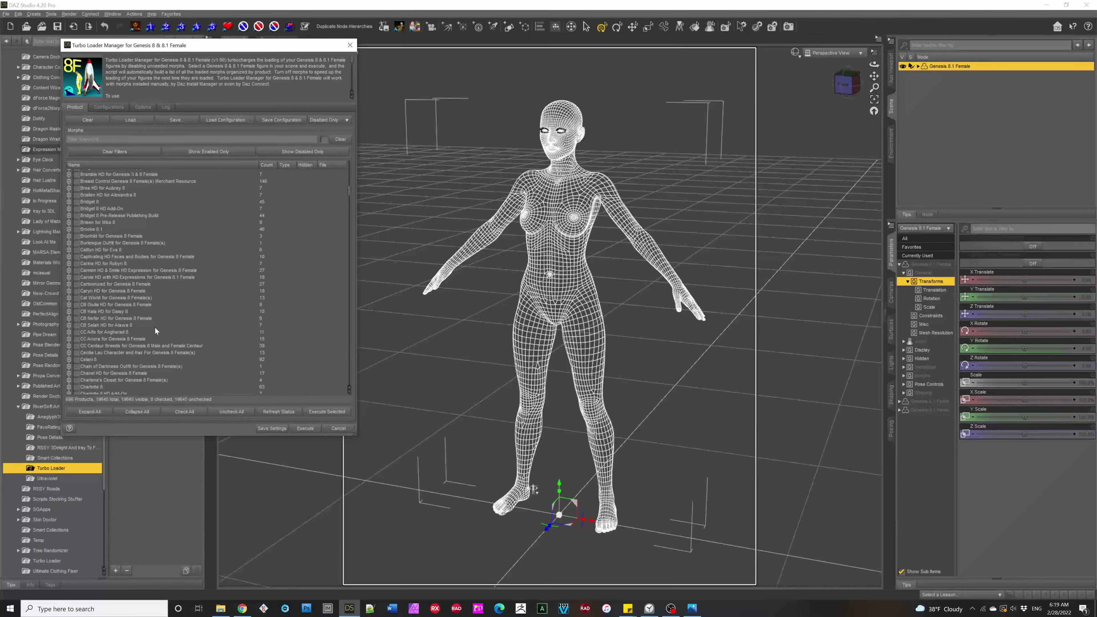
click(304, 430)
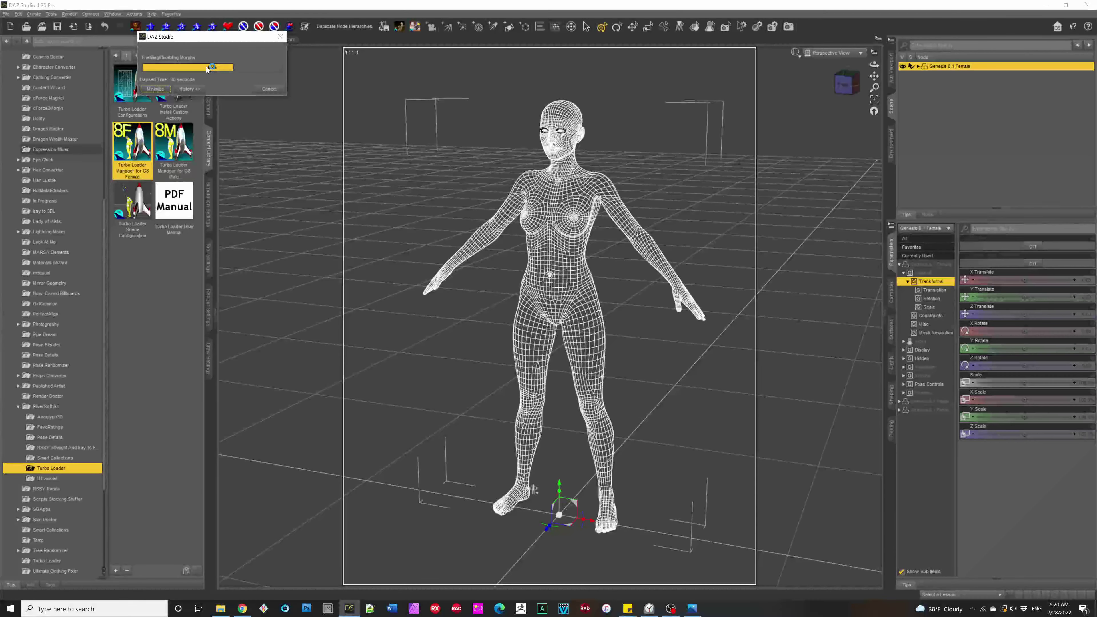
click(271, 89)
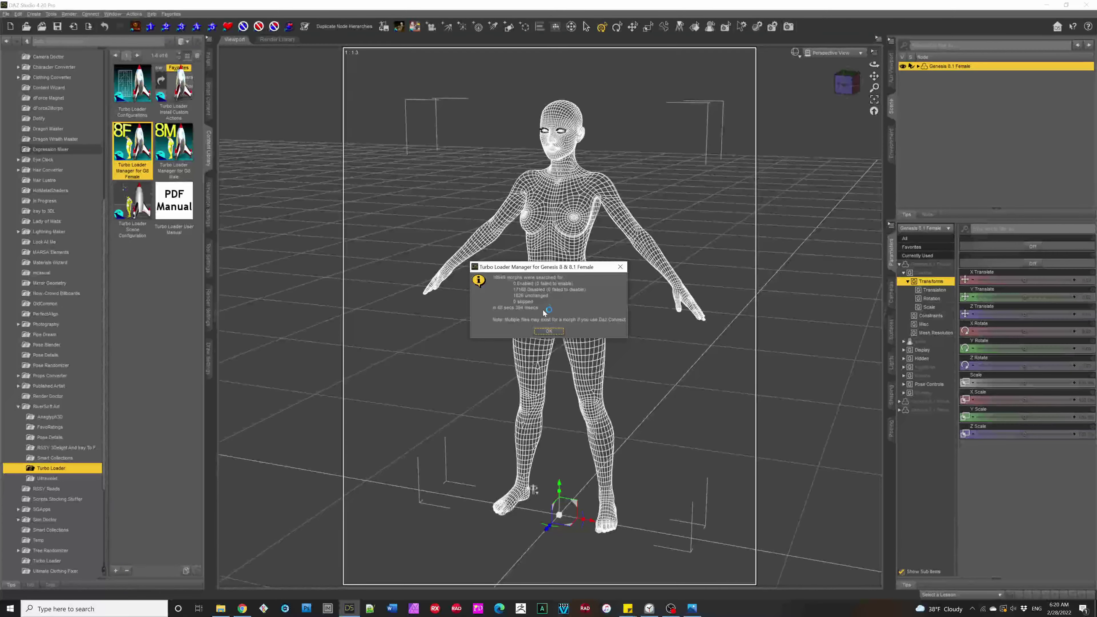
click(558, 331)
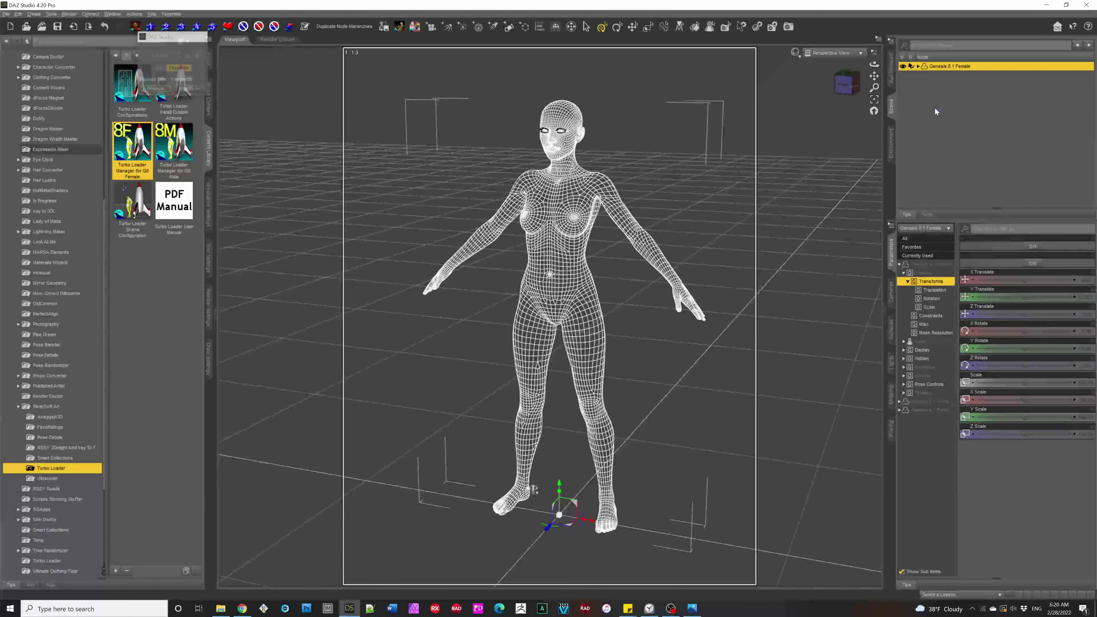
Step: Reopen Turbo Loader Manager for G8 Female without inspecting the figure, review its options and product list, and cancel it
double_click(135, 139)
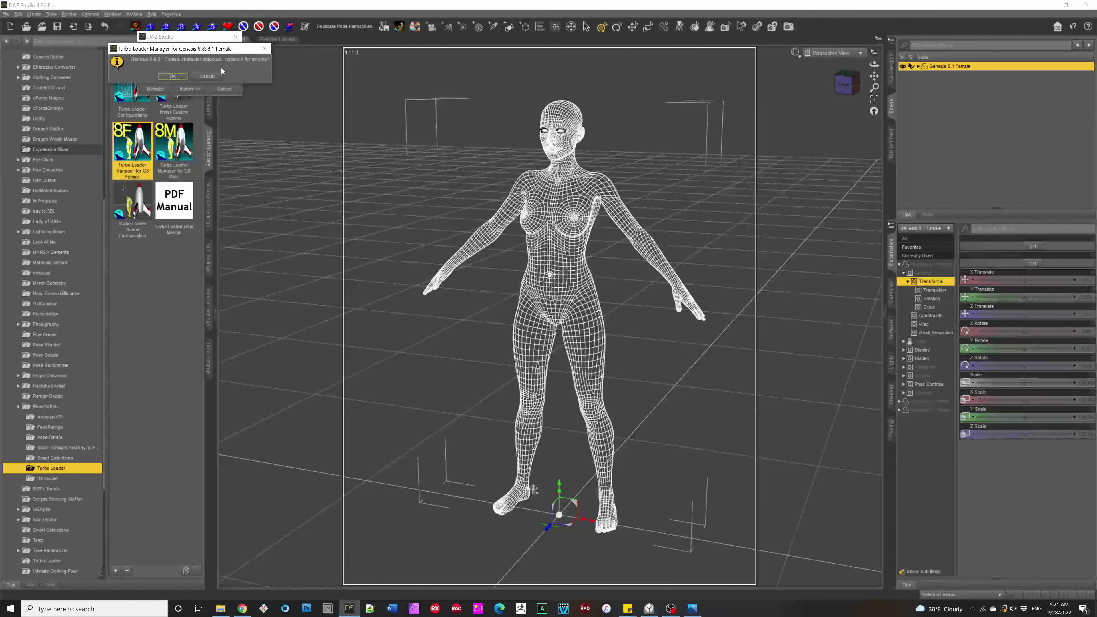
click(207, 77)
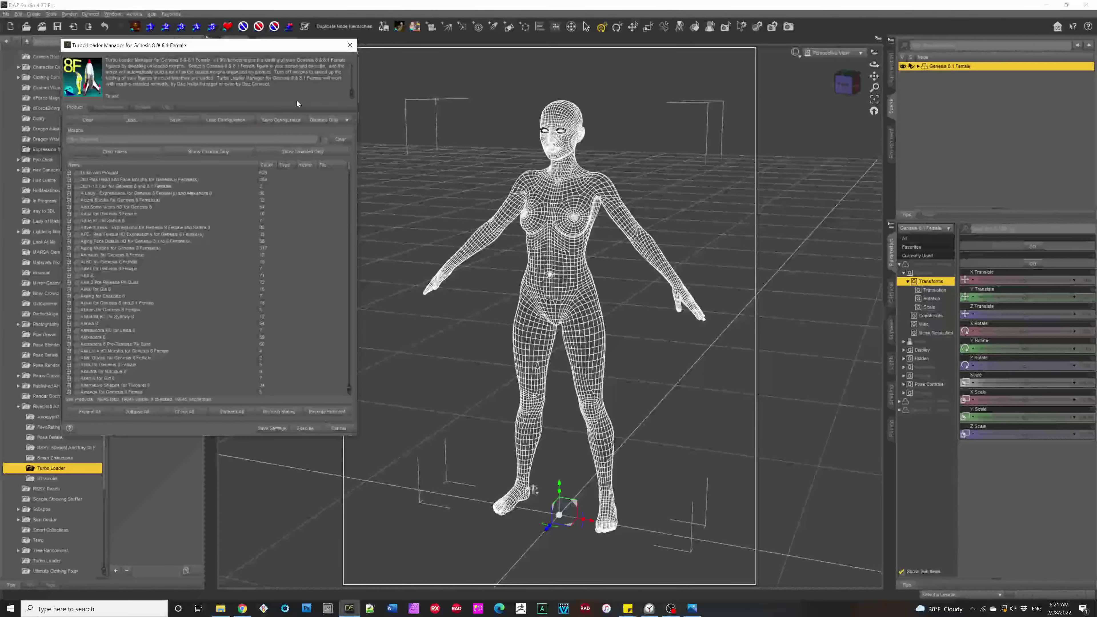
click(143, 107)
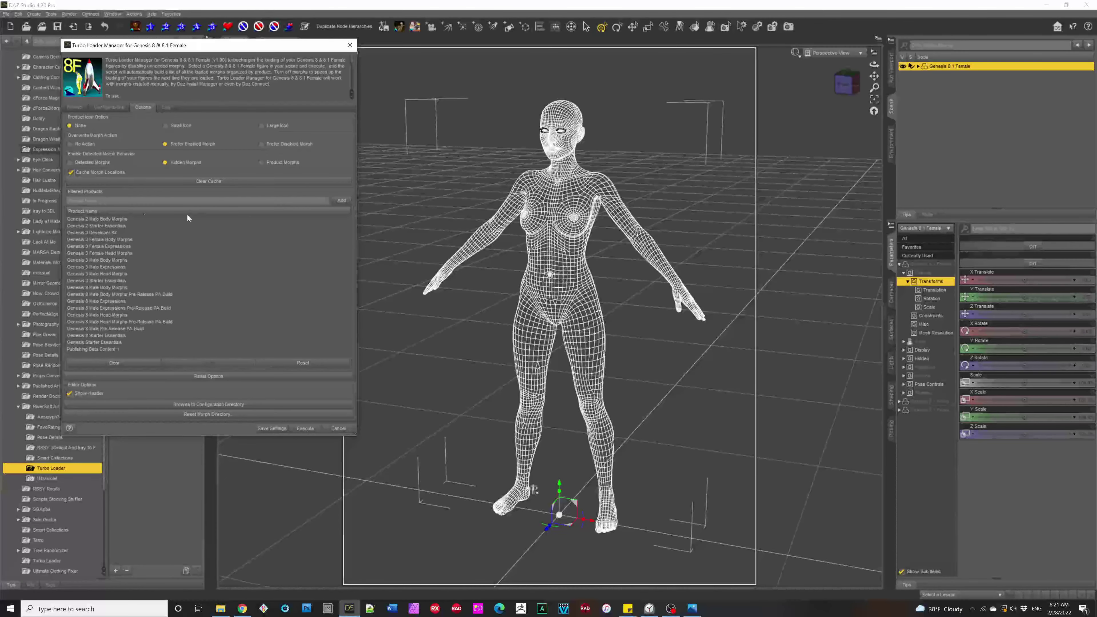
click(75, 108)
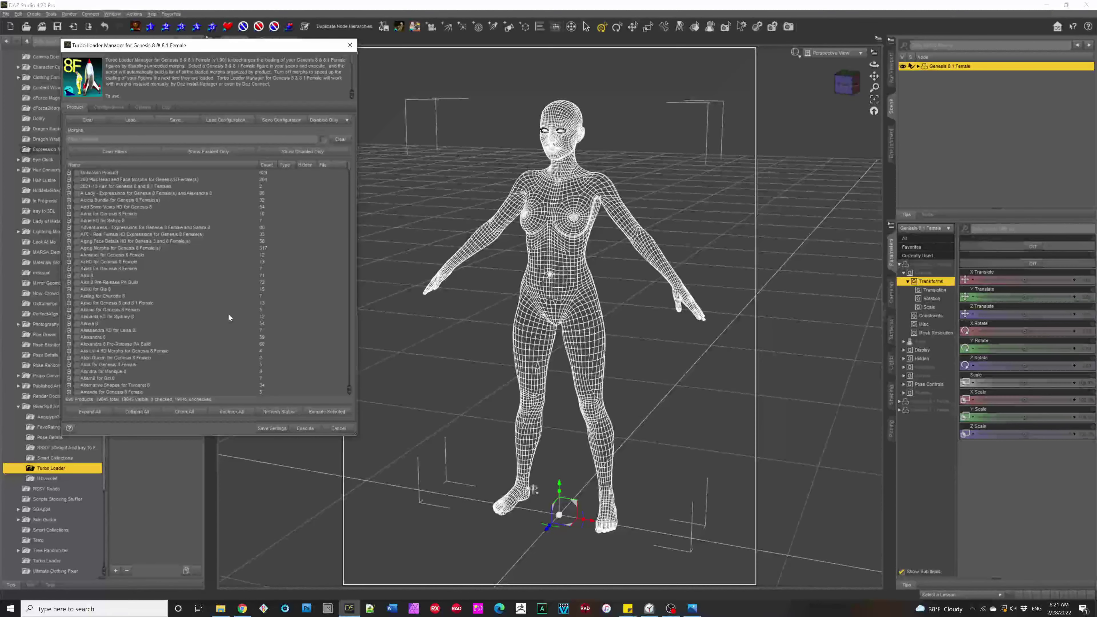
click(341, 430)
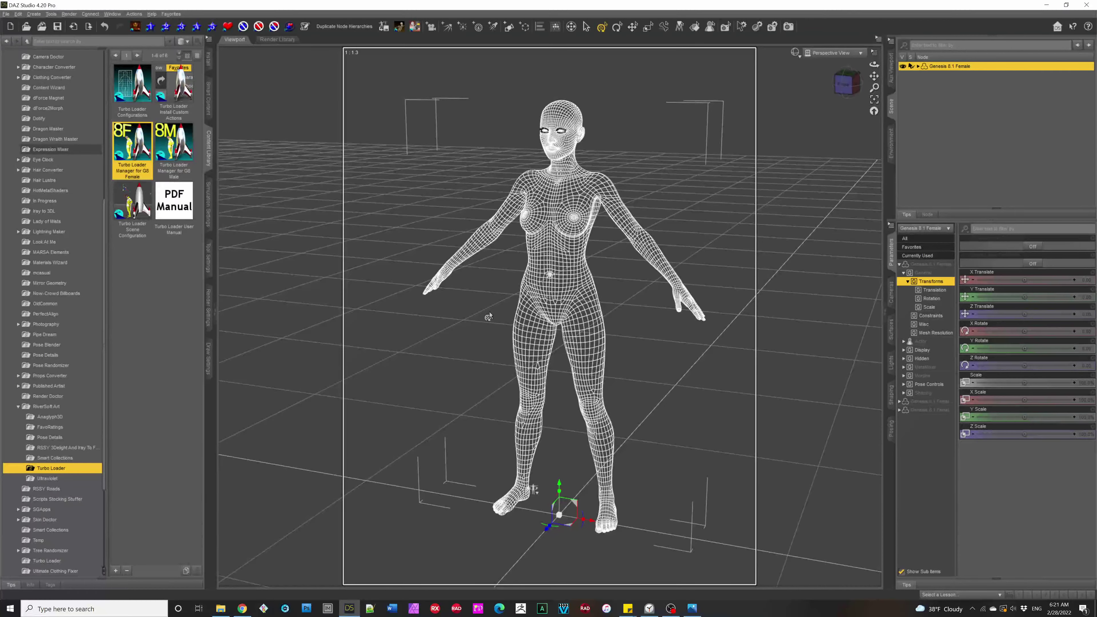
Step: Reset the Alarms & Clock stopwatch, start a new scene without saving, and time how long clearing the old one takes
click(650, 609)
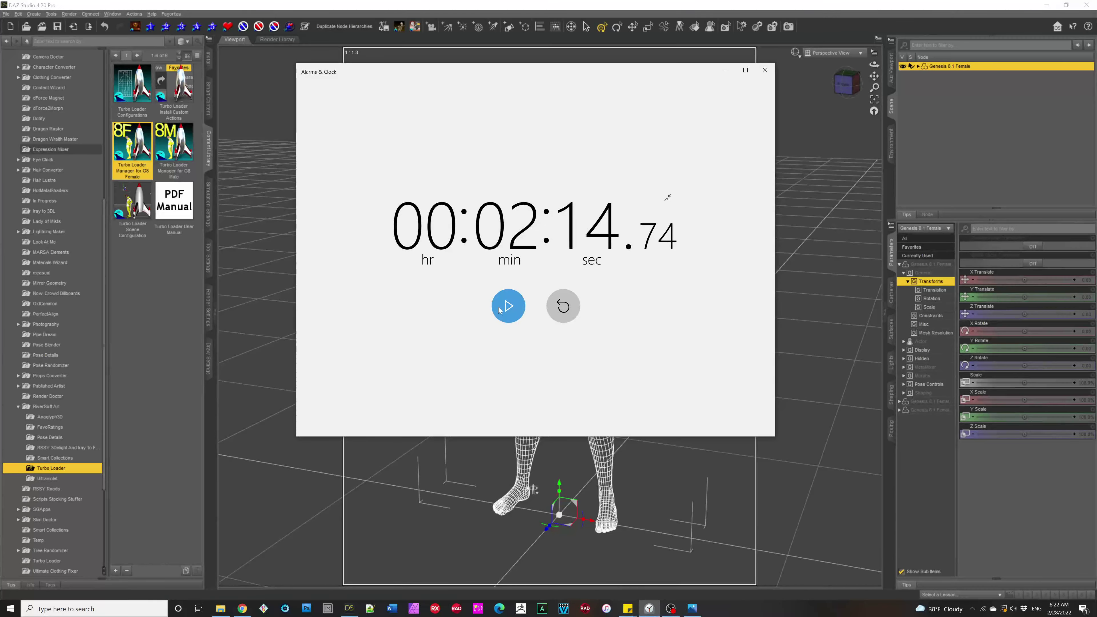
click(563, 307)
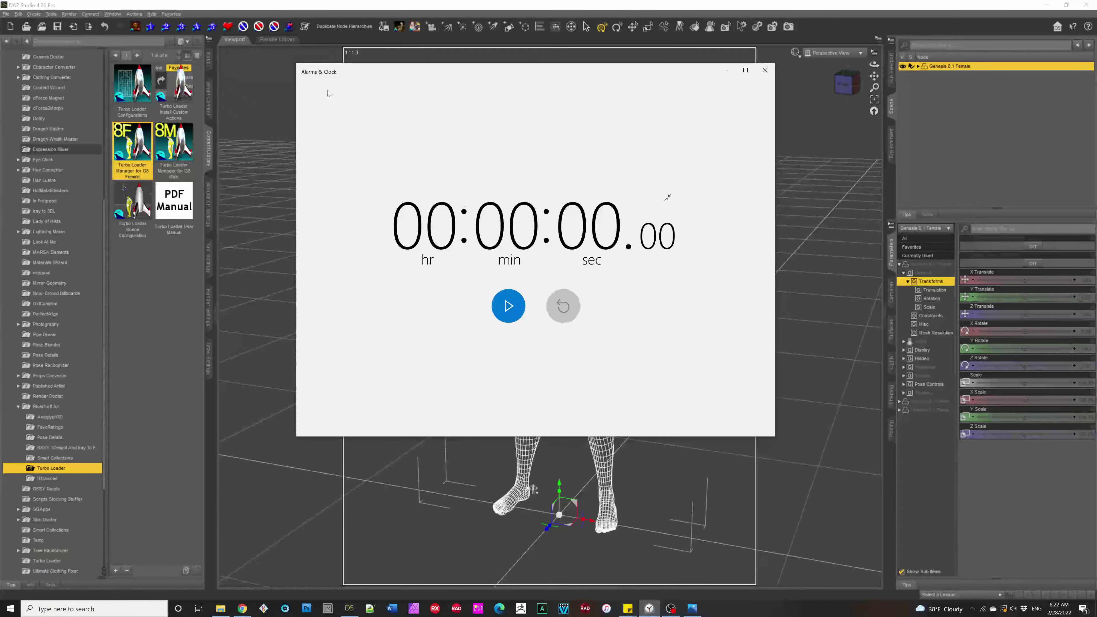
click(12, 28)
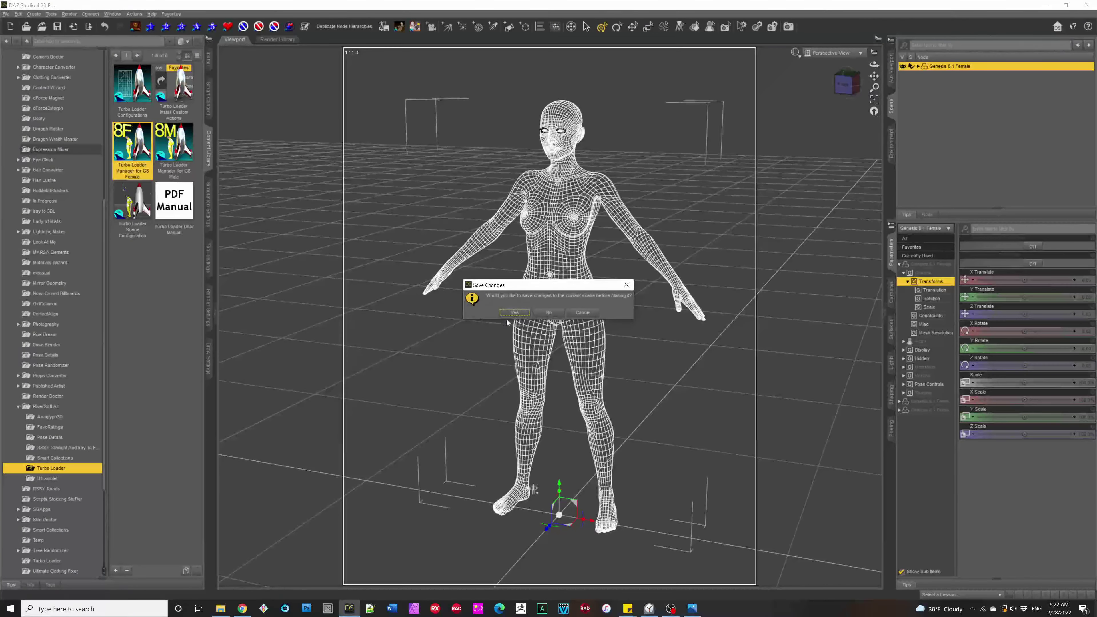
click(548, 313)
key(alt+Tab)
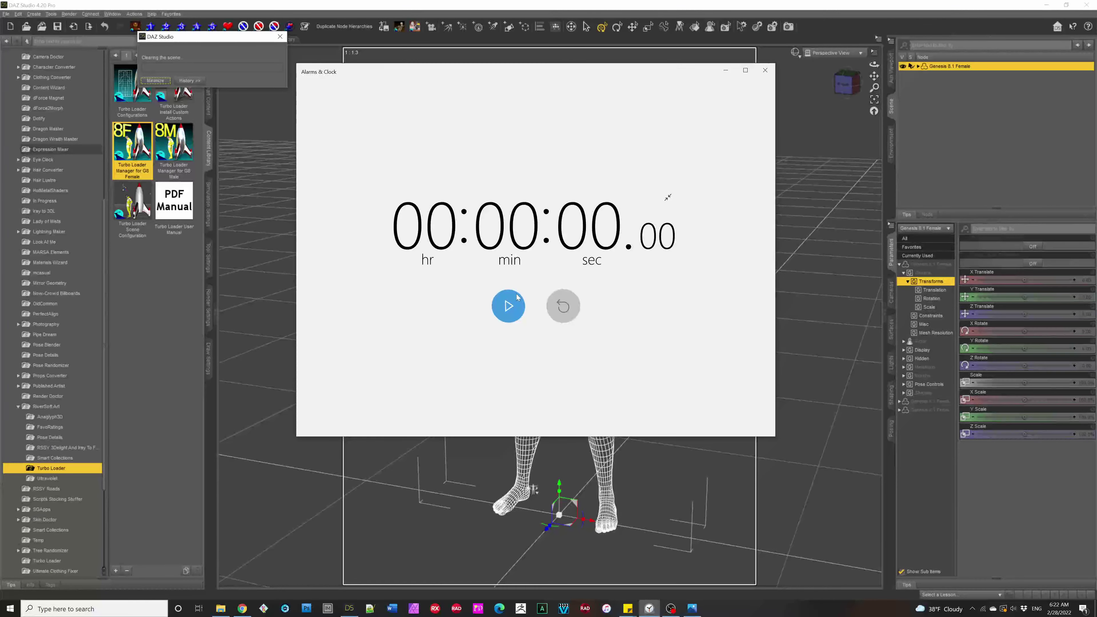
click(518, 297)
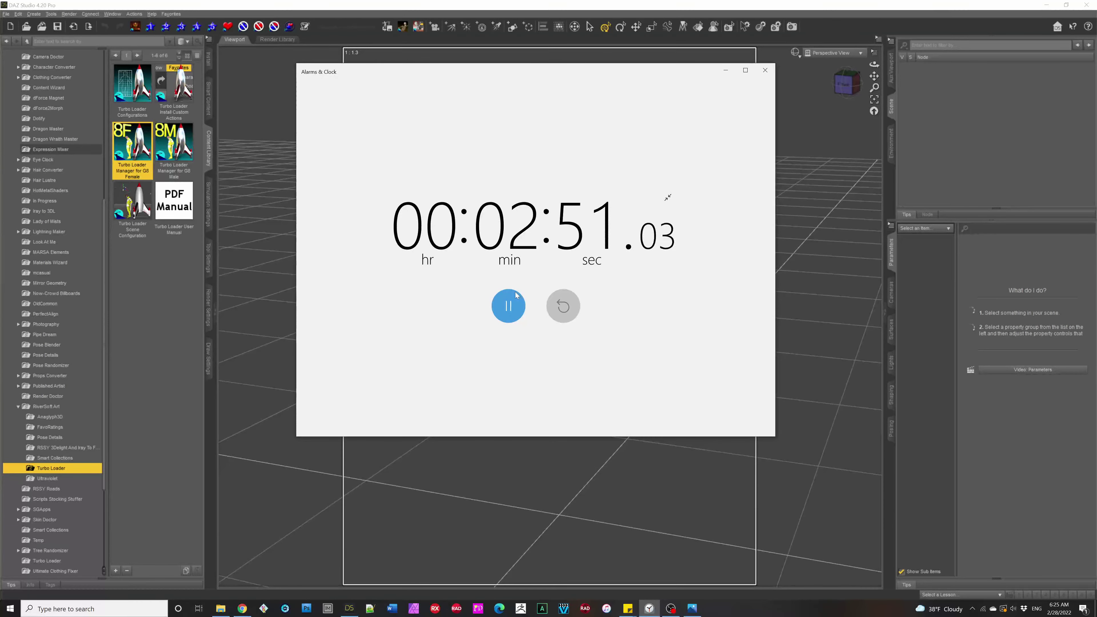
click(508, 306)
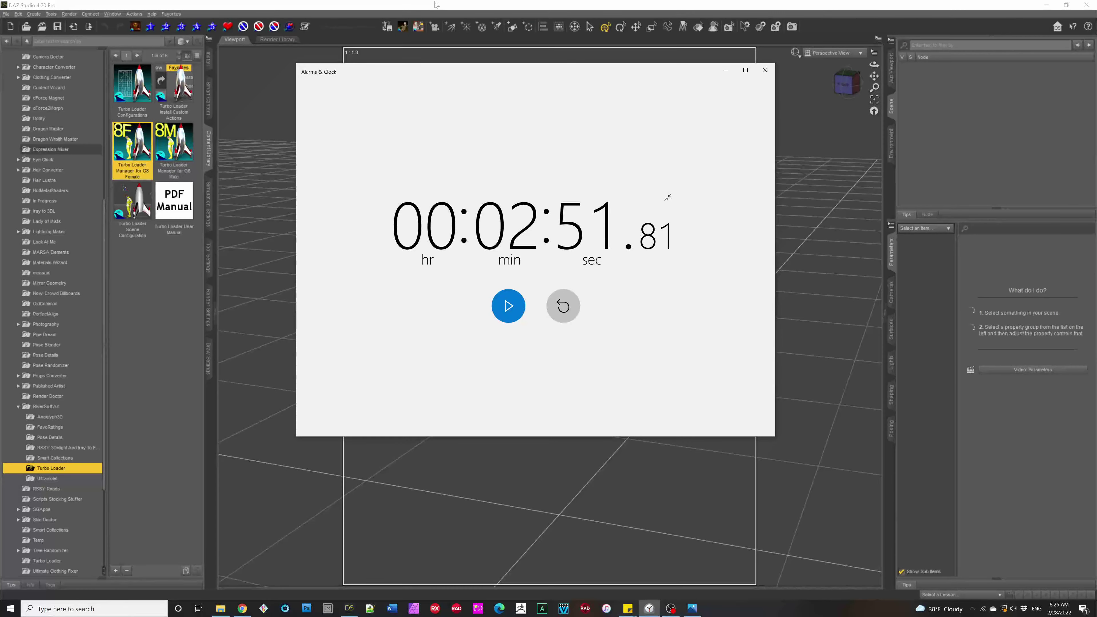
Step: Reset the Alarms & Clock stopwatch to zero, ready for timing the loading of a figure
click(573, 4)
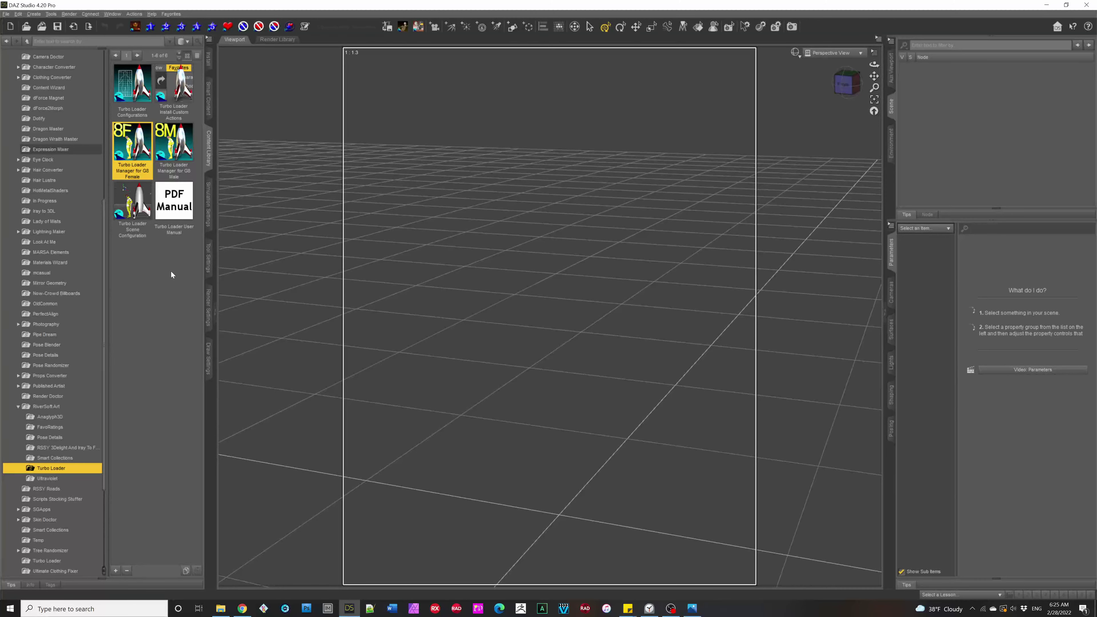
click(163, 16)
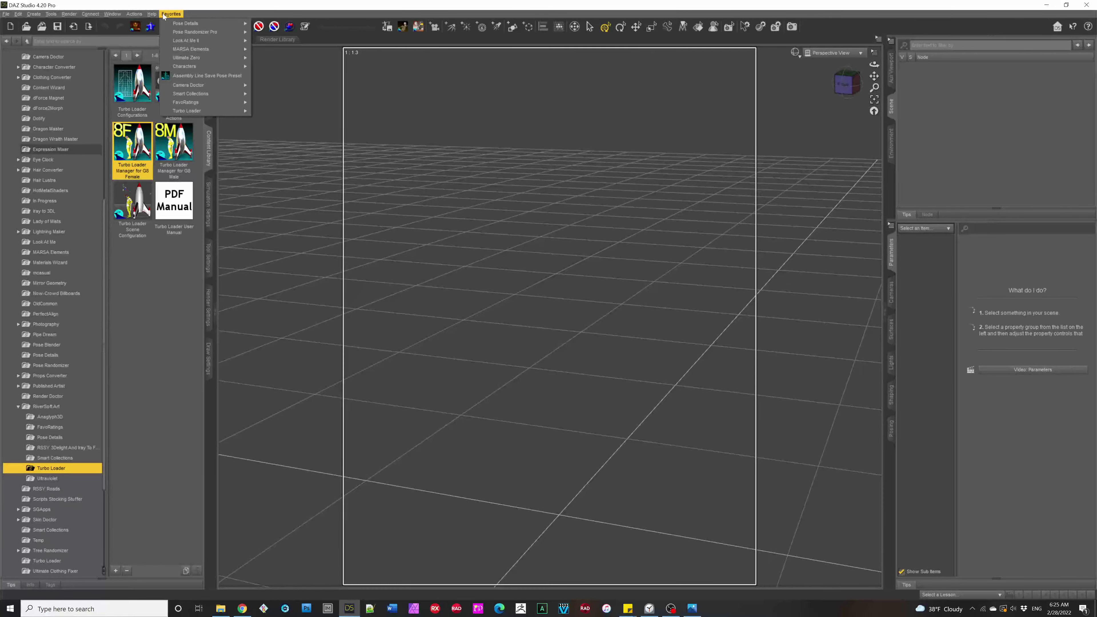
mouse_move(193, 68)
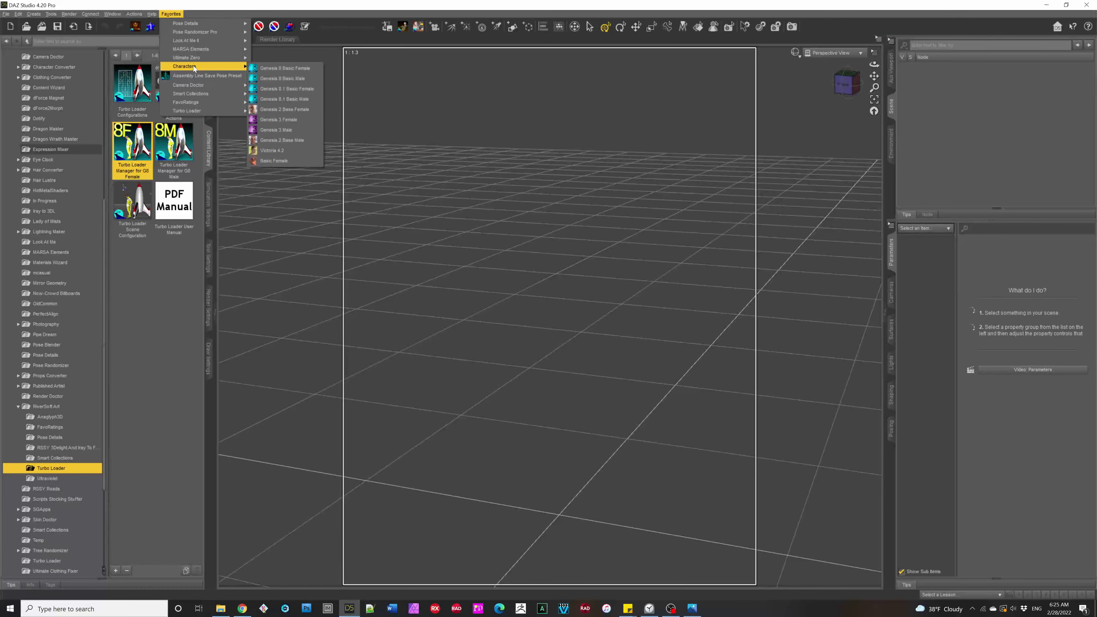
key(alt+Tab)
click(570, 298)
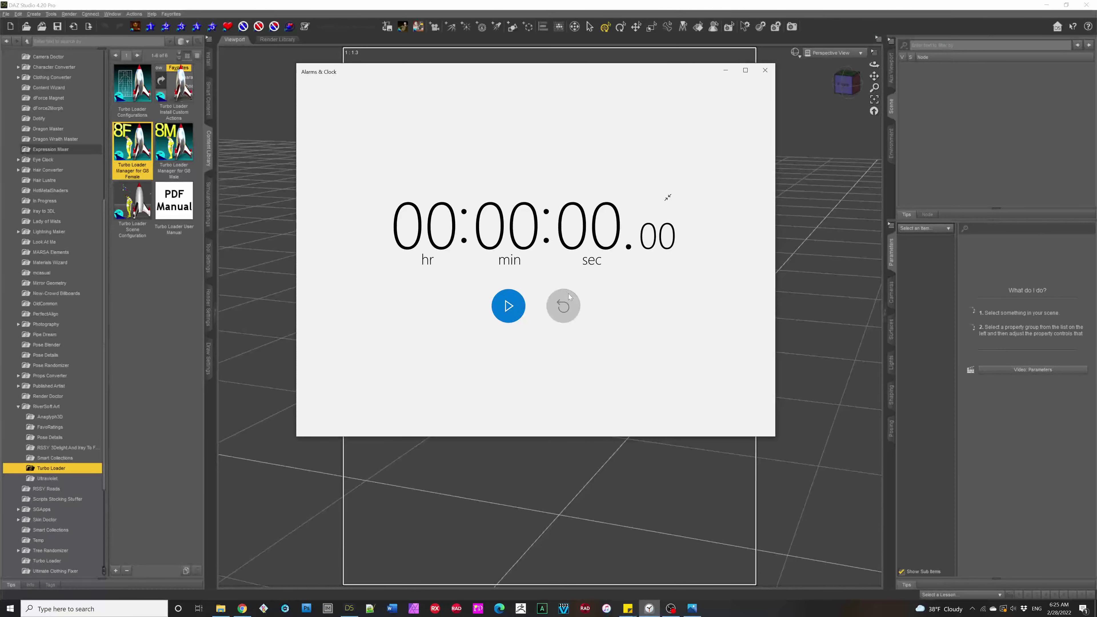
Step: Load the Genesis 8.1 Basic Female figure from the favorite characters and time its loading with the stopwatch
click(172, 14)
mouse_move(190, 66)
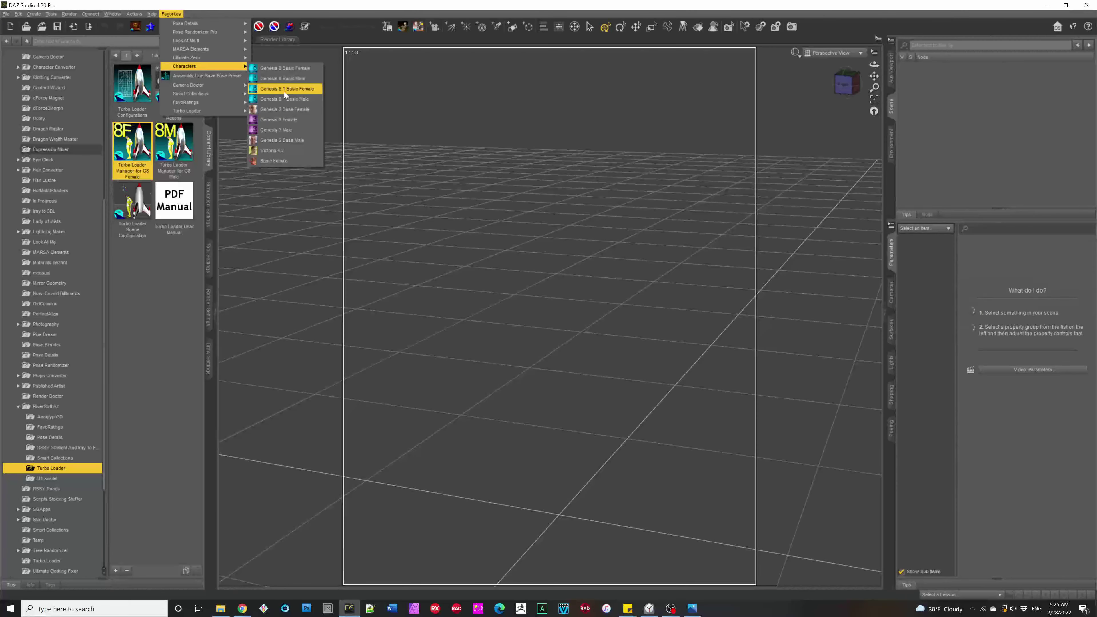
click(284, 89)
key(alt+Tab)
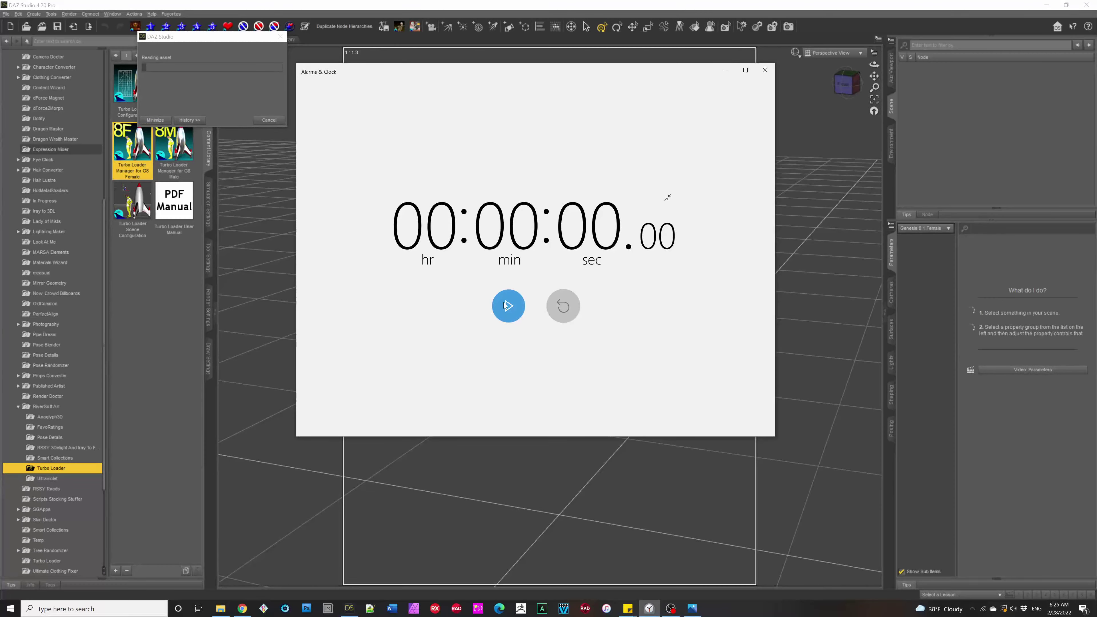
click(509, 305)
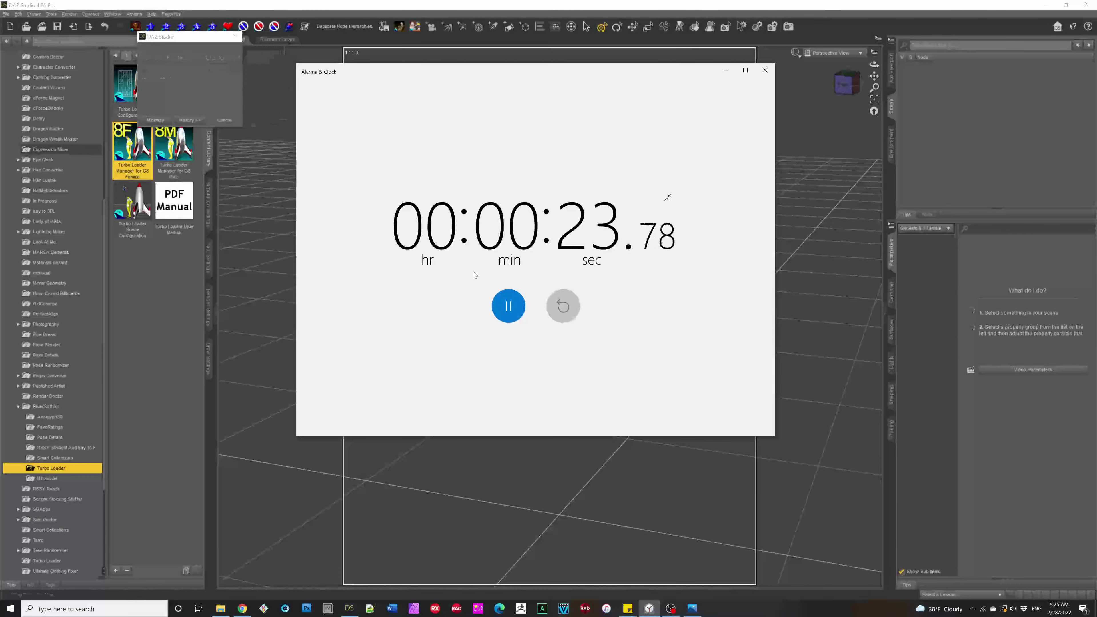
click(511, 296)
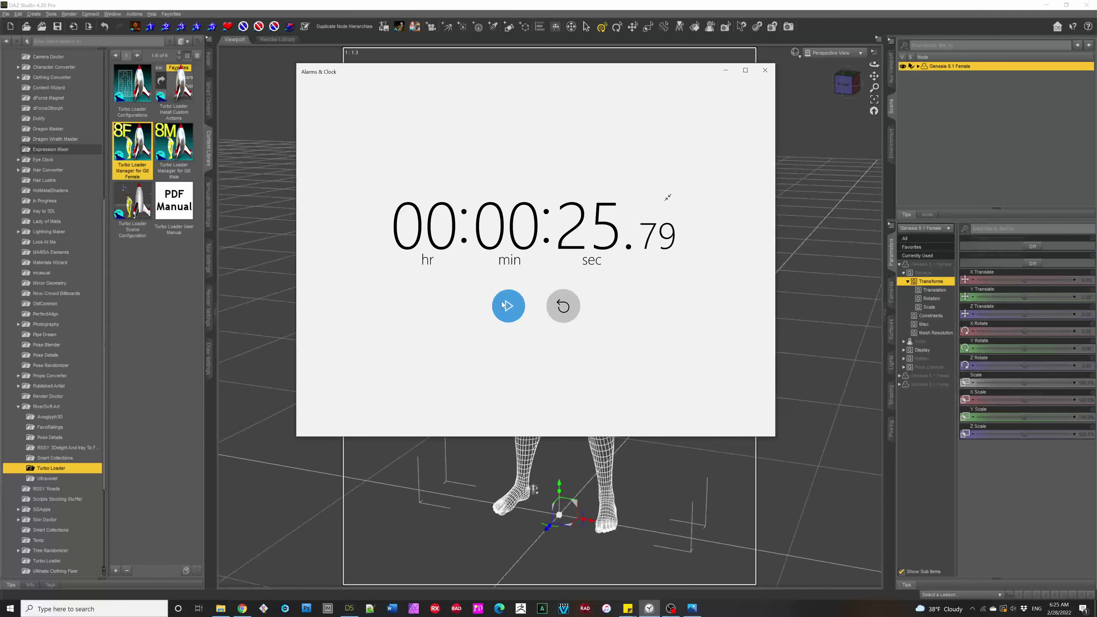
click(726, 72)
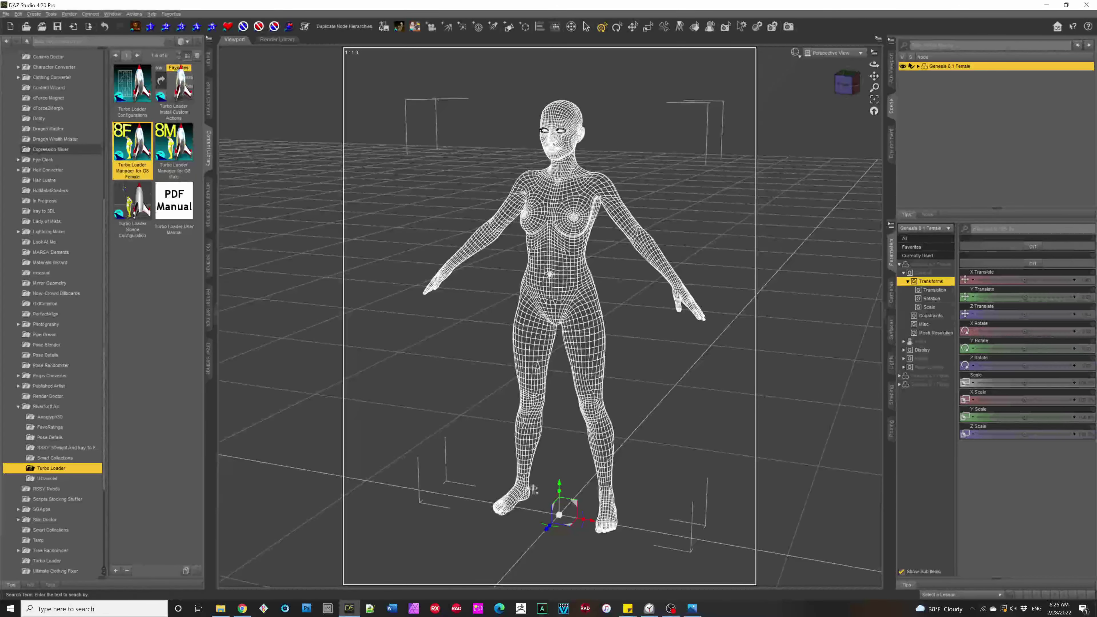
Step: Start a new scene without saving the current one, and reset the Alarms & Clock stopwatch
click(10, 26)
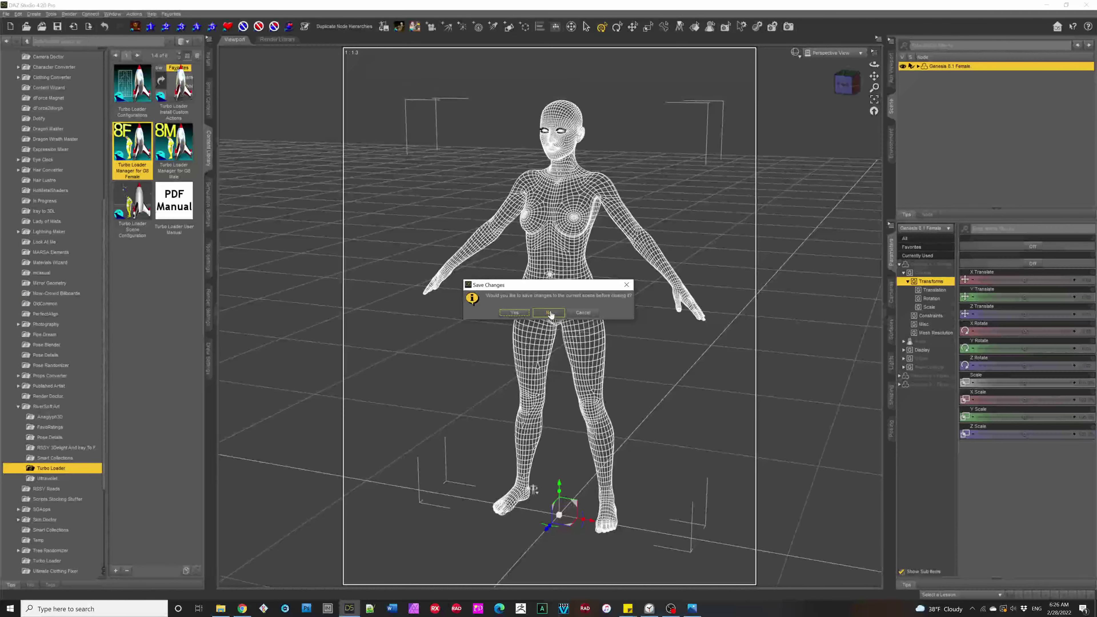
click(550, 314)
key(alt+Tab)
click(568, 306)
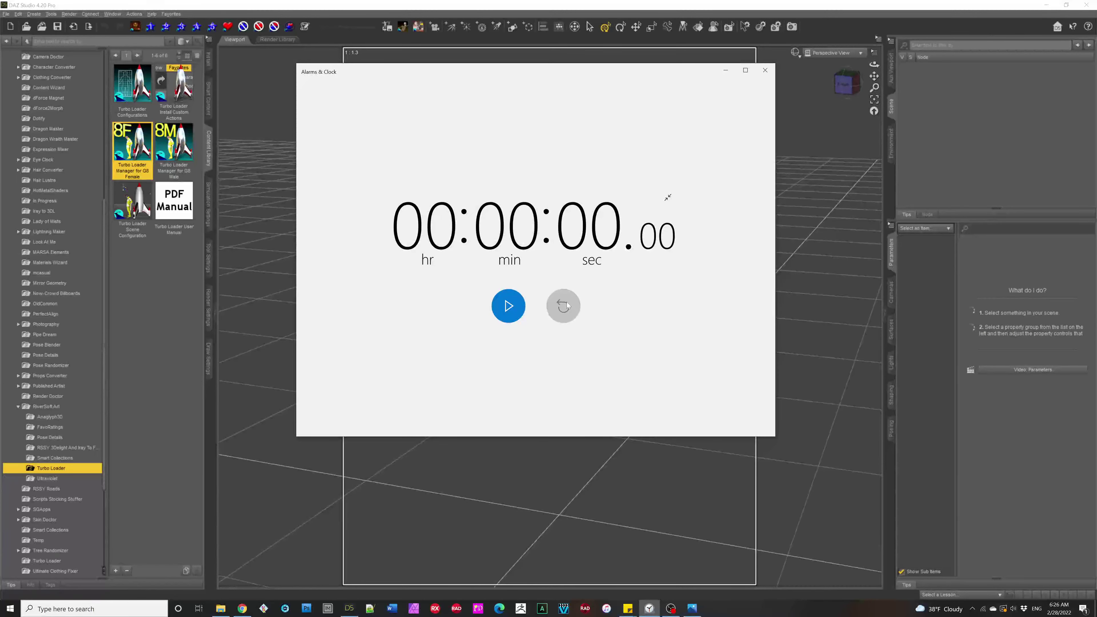
click(726, 70)
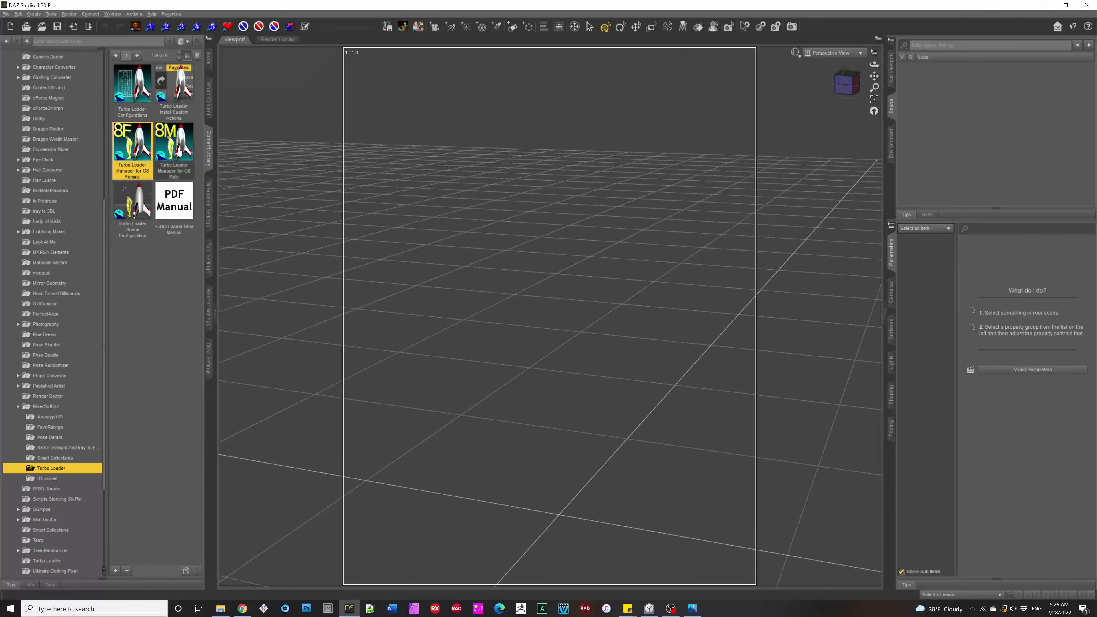
Step: Browse the Figures category of the Smart Content products, and return to the Turbo Loader folder in the Content Library
mouse_move(182, 149)
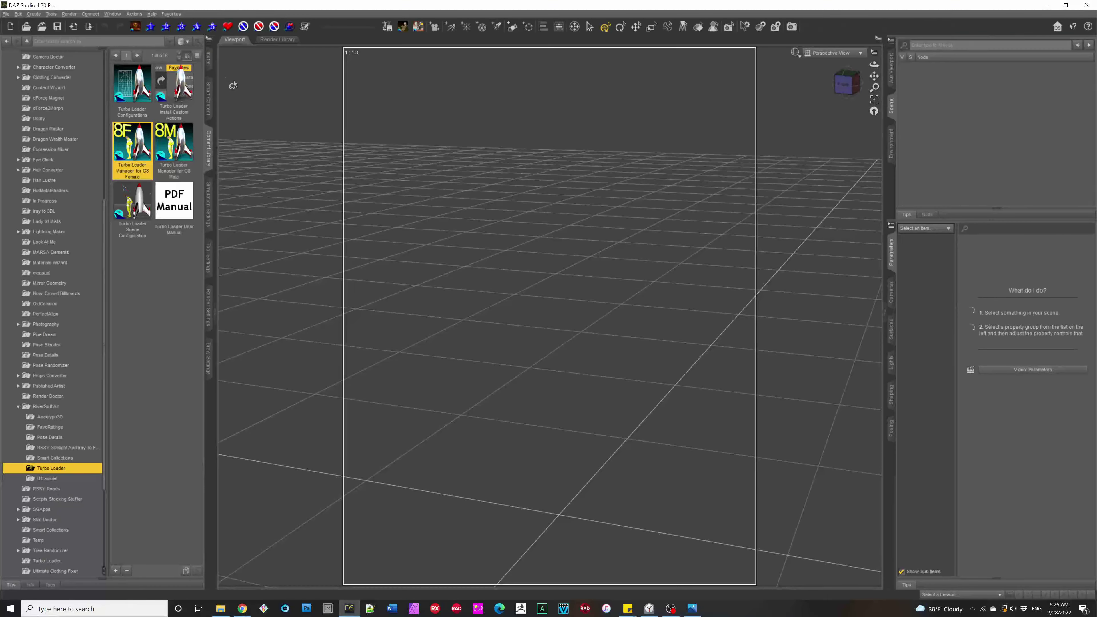
click(209, 98)
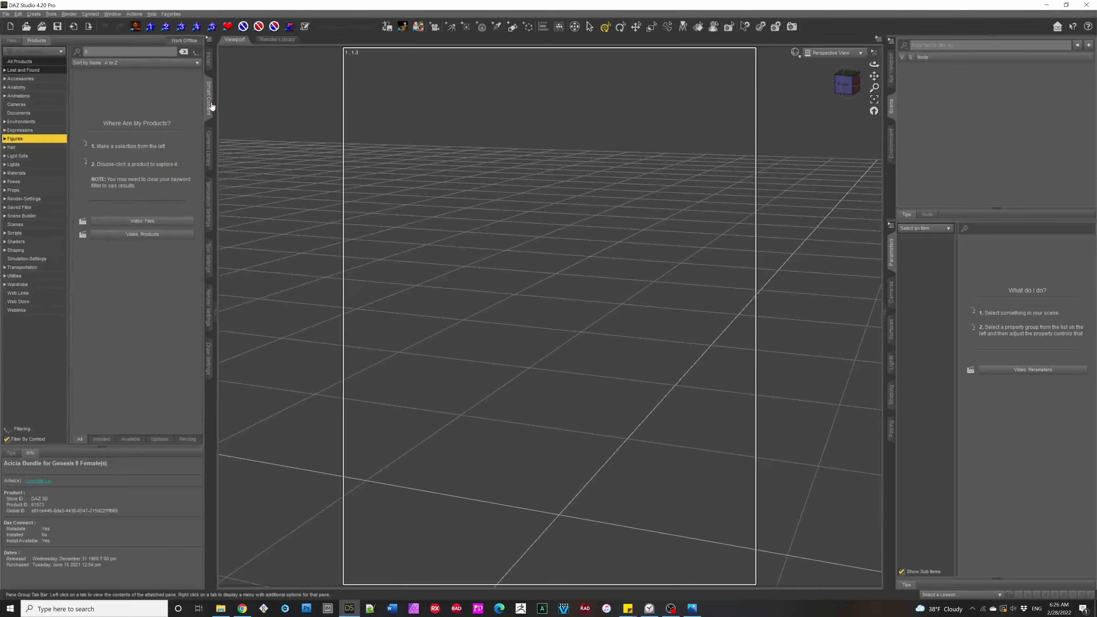
click(5, 140)
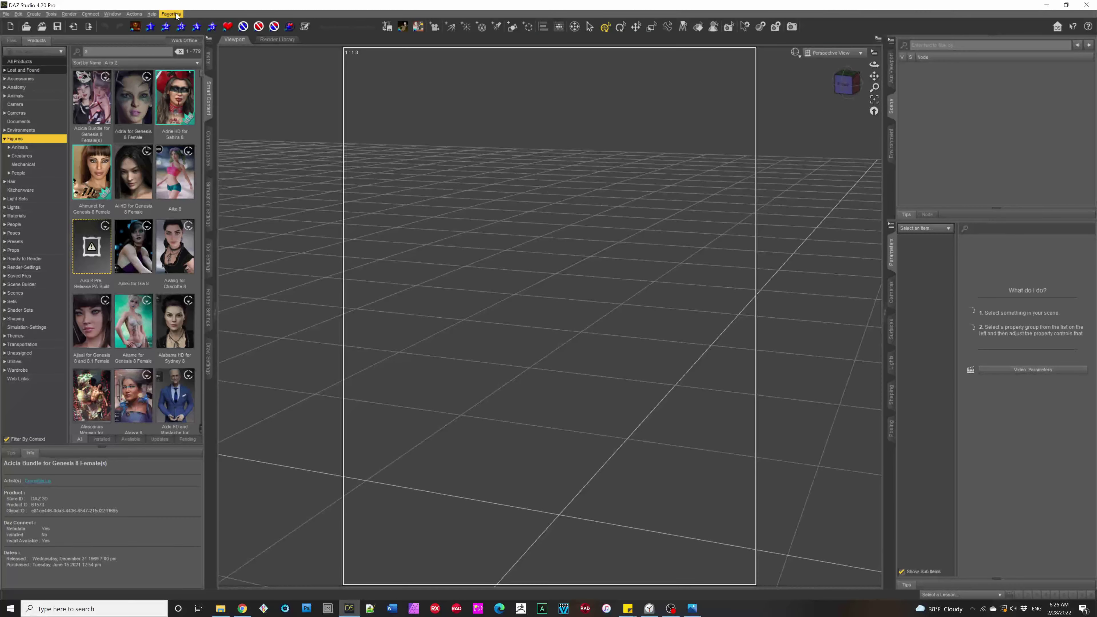
click(209, 163)
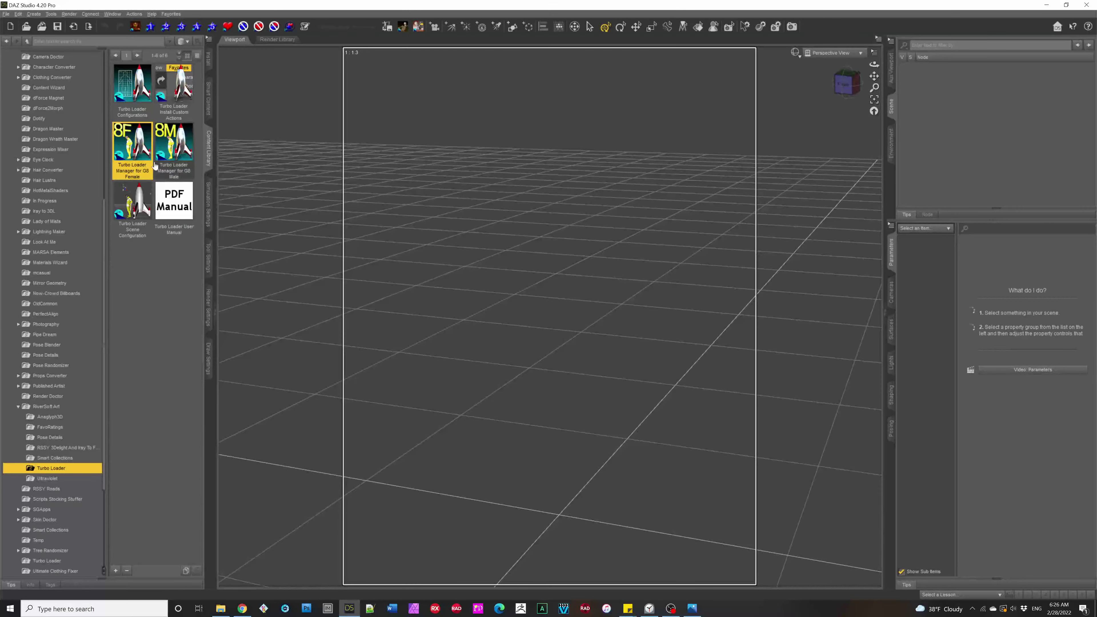
Step: Open Turbo Loader Manager for G8 Female, check the Ahmunet for Genesis 8 Female product, and expand its morph list
double_click(128, 157)
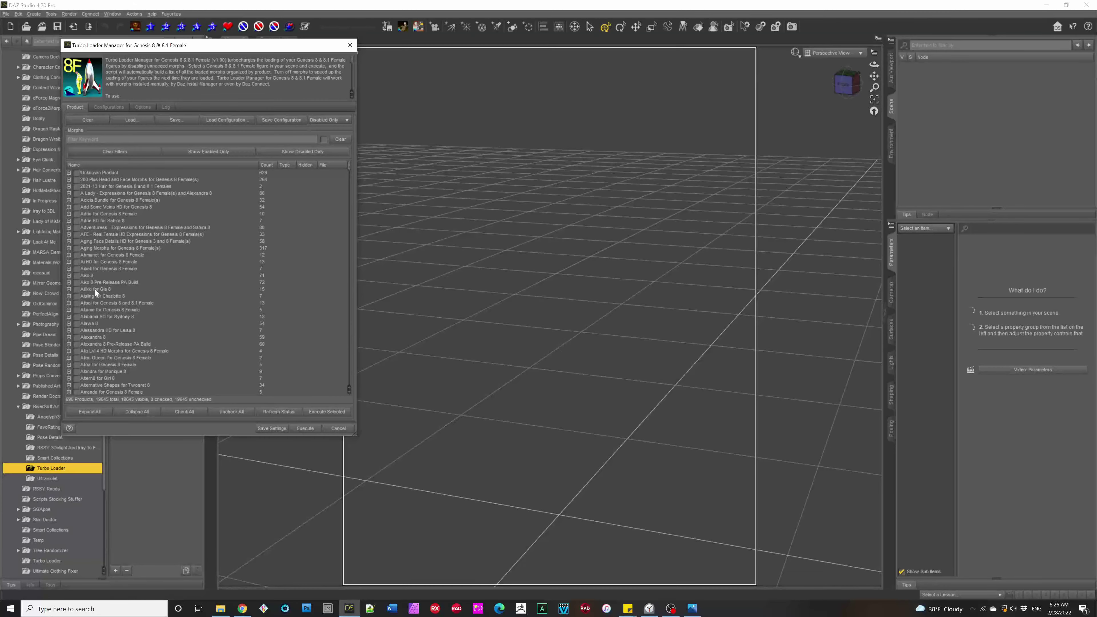
click(75, 254)
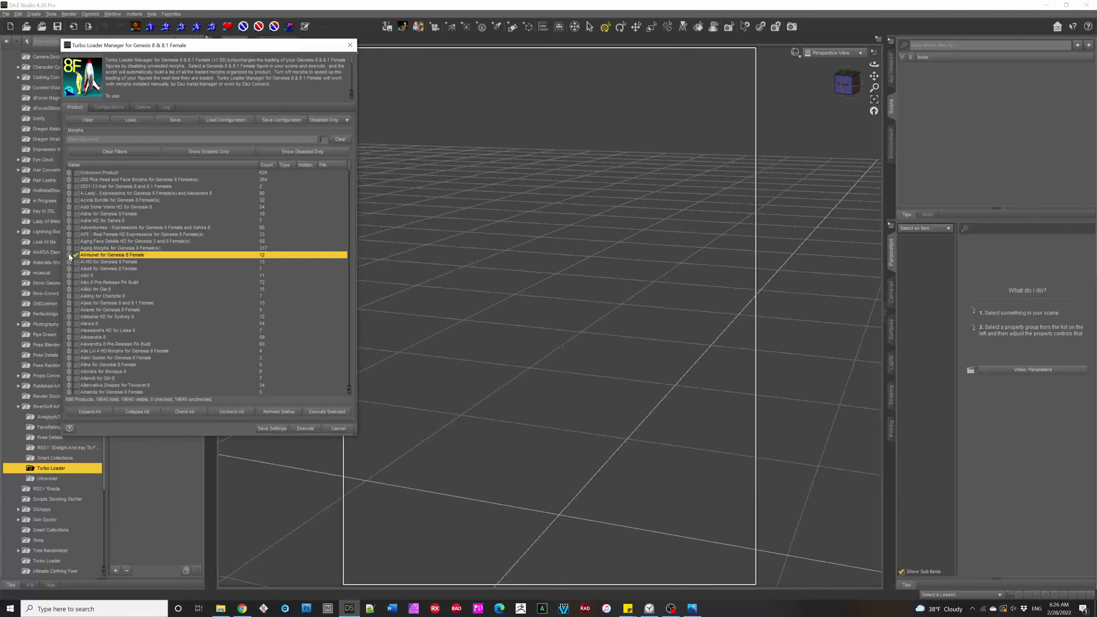
key(Right)
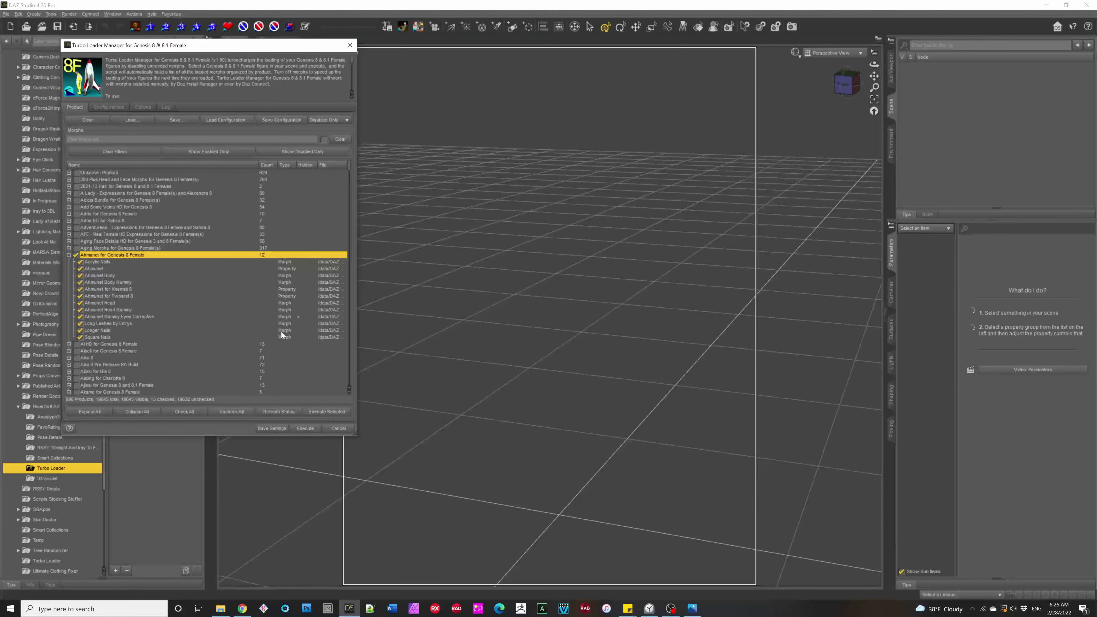
Step: Enable only Ahmunet's morphs from Acrylic Nails through Square Nails by executing the selected ones, and close the summary and the manager
click(131, 262)
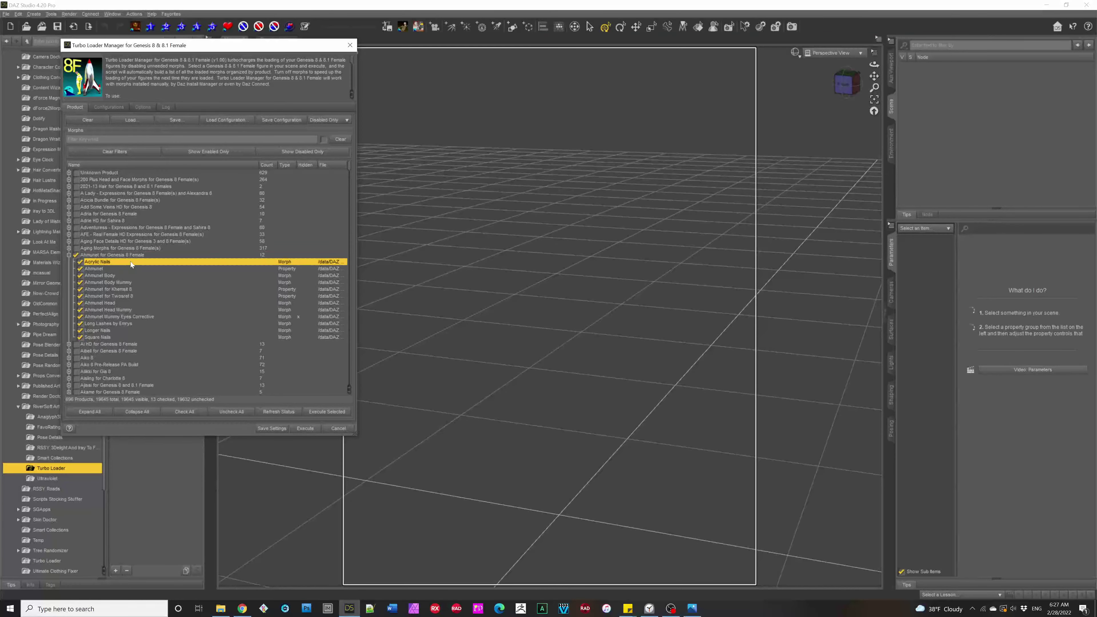
shift+click(133, 337)
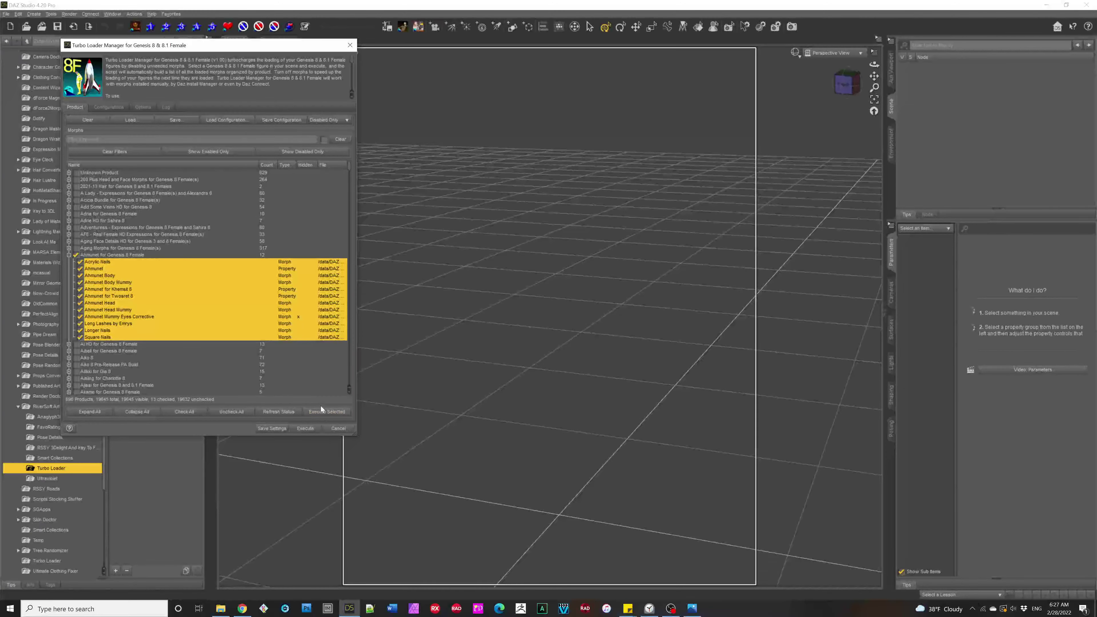
click(325, 413)
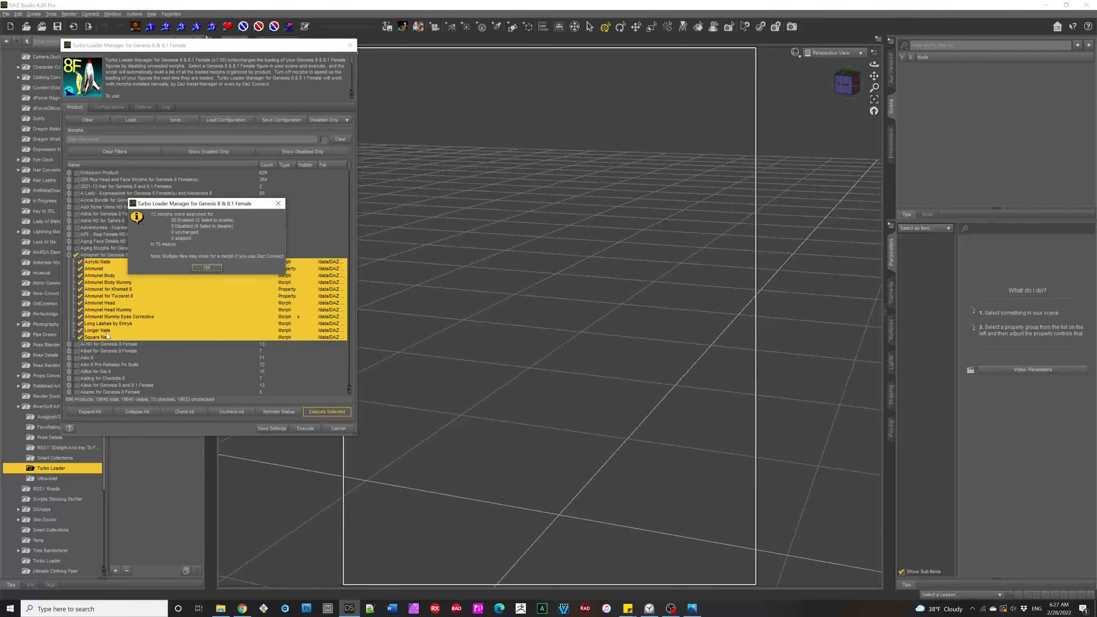
click(203, 269)
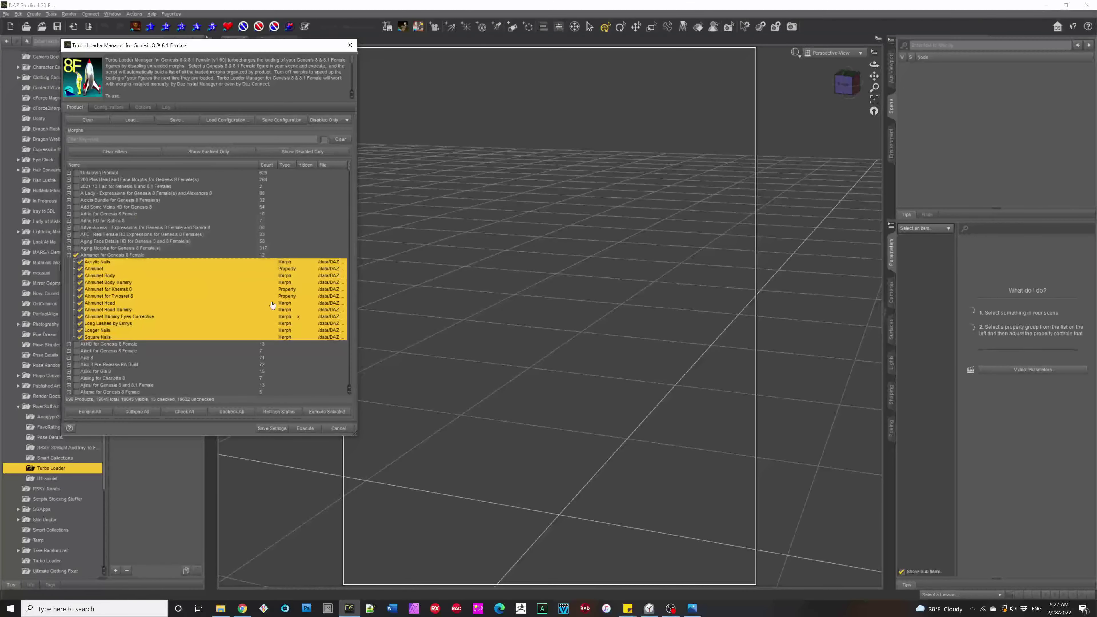
click(336, 427)
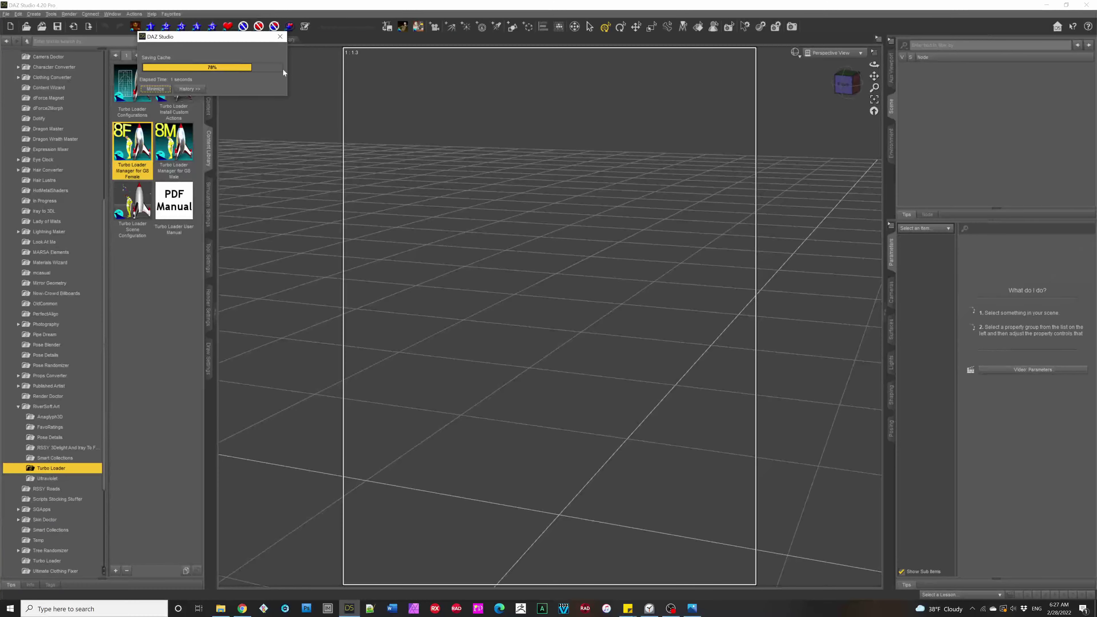
Step: Open the Ahmunet for Genesis 8 Female product in Smart Content and load its Ahmunet figure into the scene
click(171, 27)
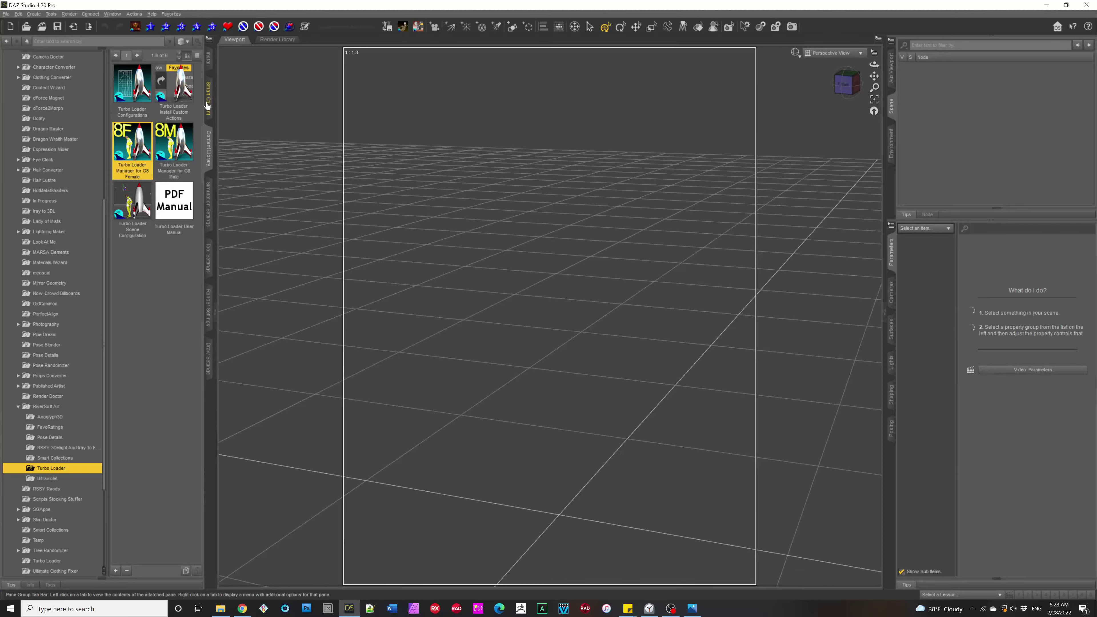
click(76, 179)
double_click(78, 177)
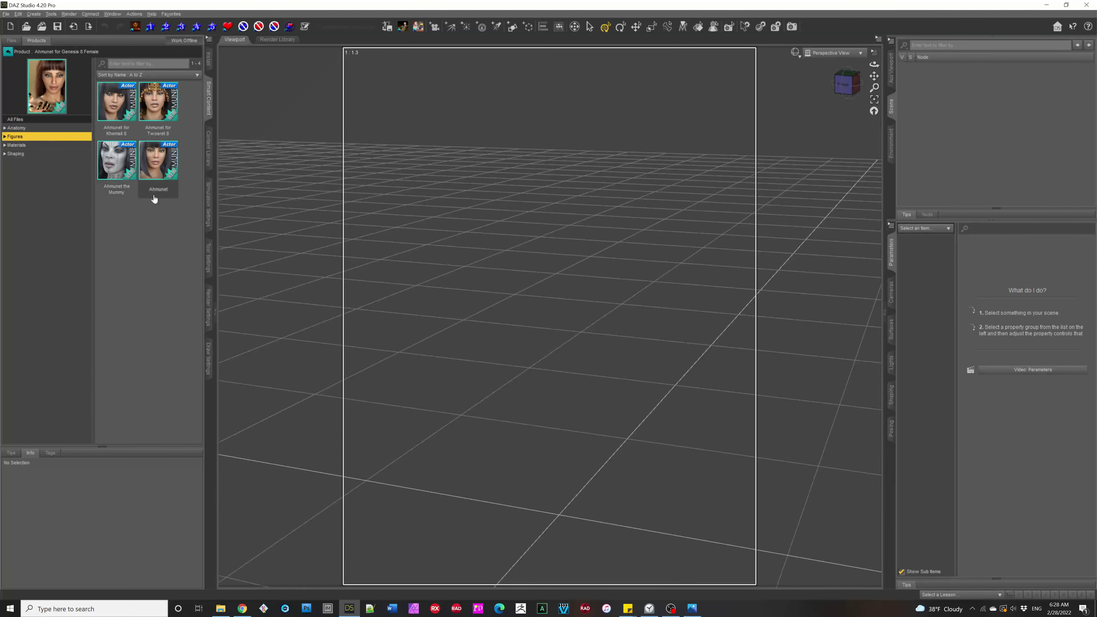
double_click(158, 168)
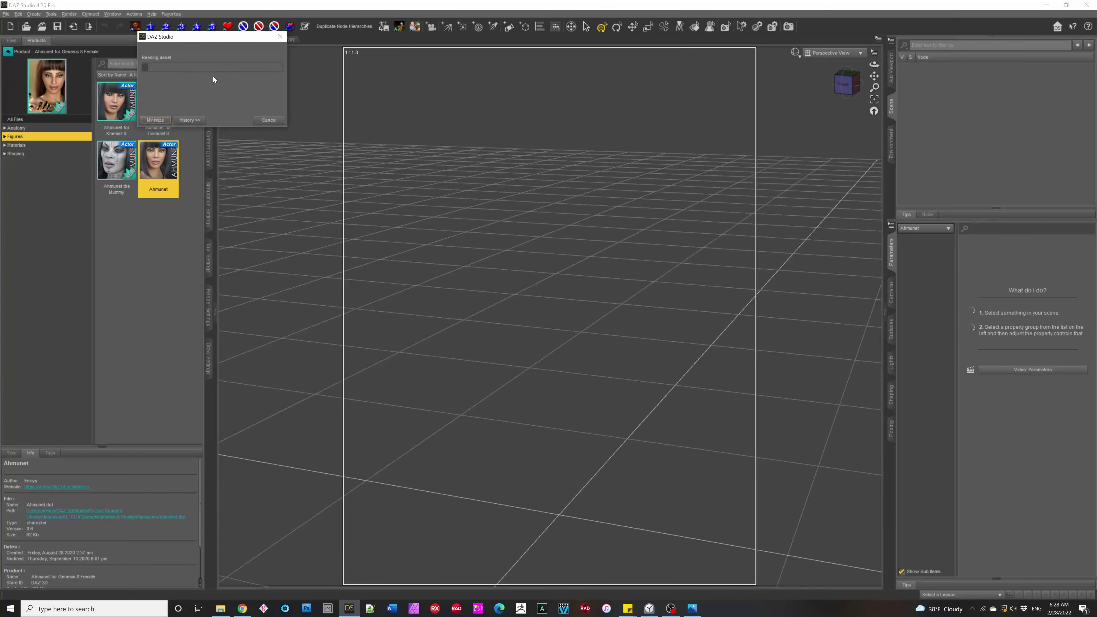
Step: Time the loading of the Ahmunet figure with the Alarms & Clock stopwatch, and return to DAZ Studio
key(alt+Tab)
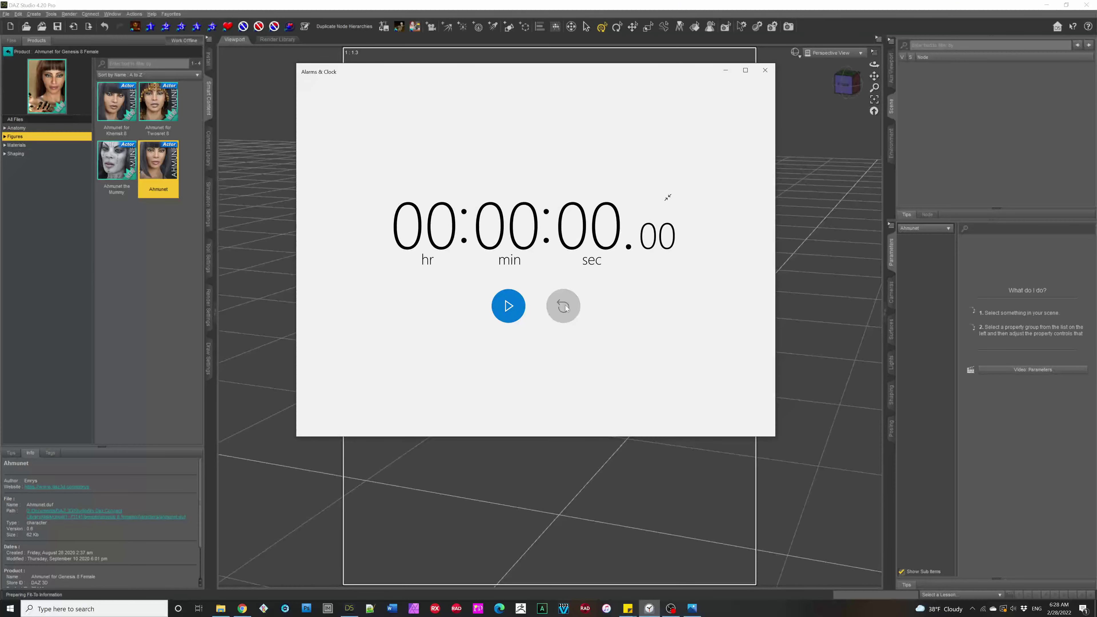
click(501, 308)
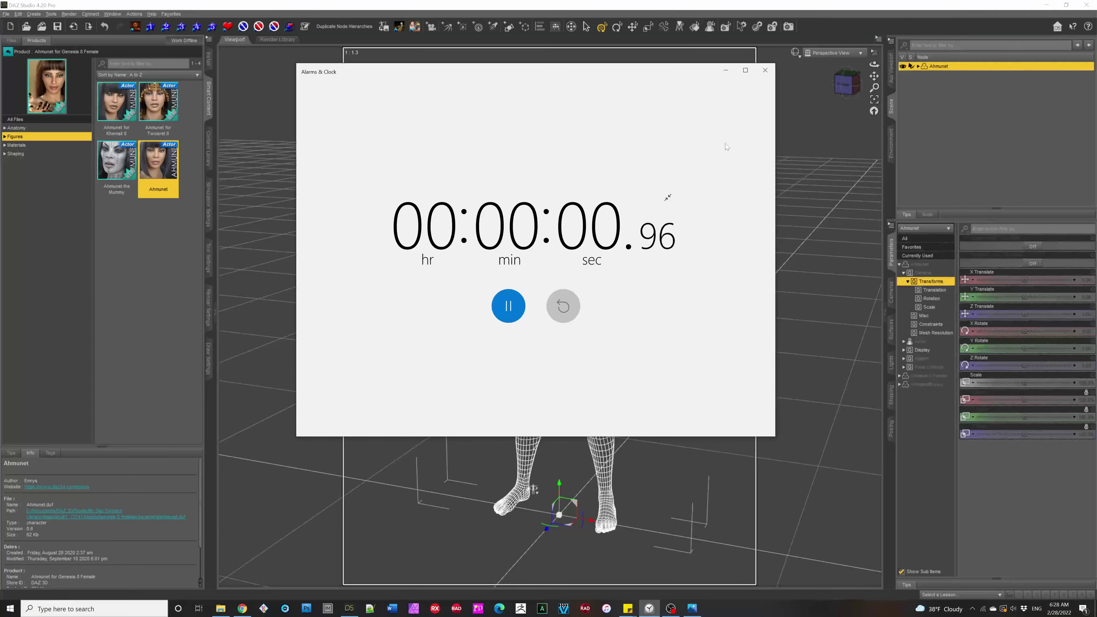
click(508, 306)
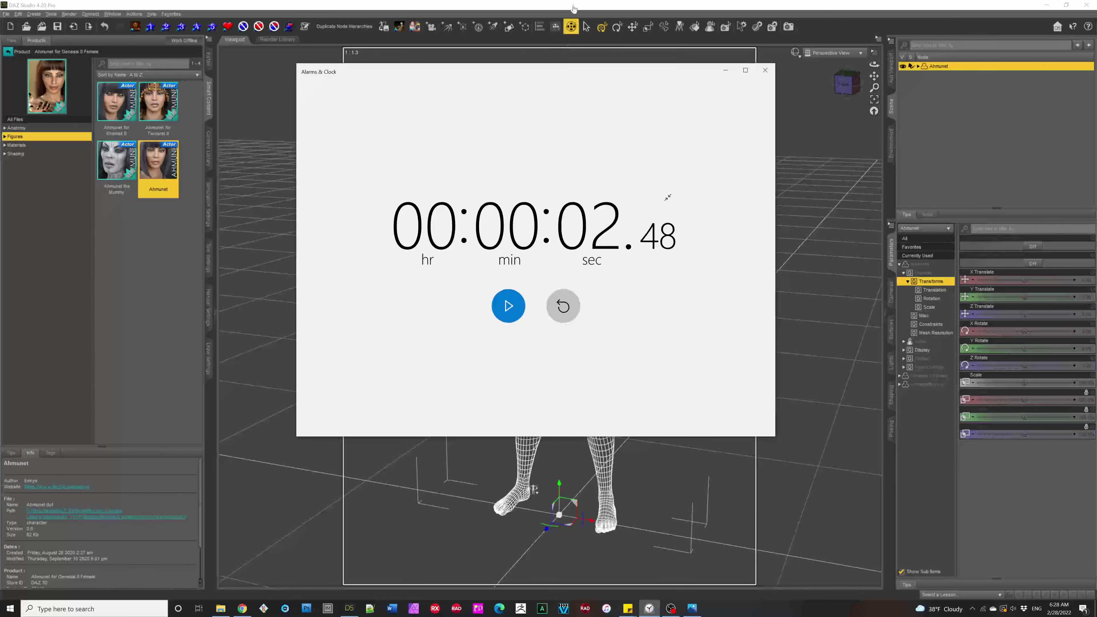
click(576, 4)
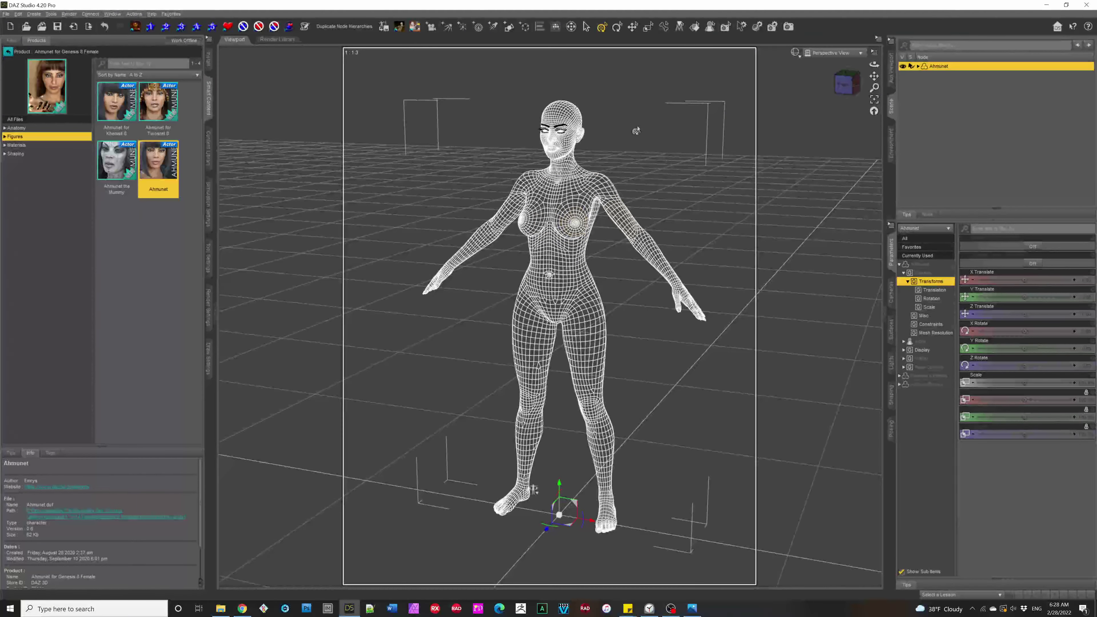
Step: Frame Ahmunet's head, set the viewport draw style to Texture Shaded, and turn the view to face her
click(571, 134)
key(ctrl+f)
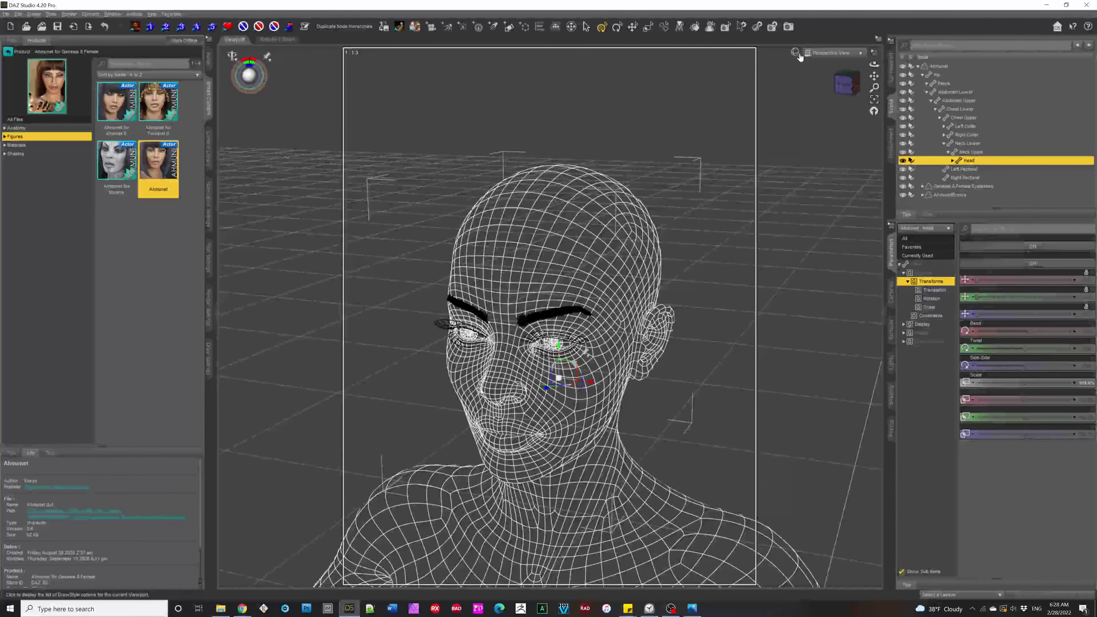
click(800, 56)
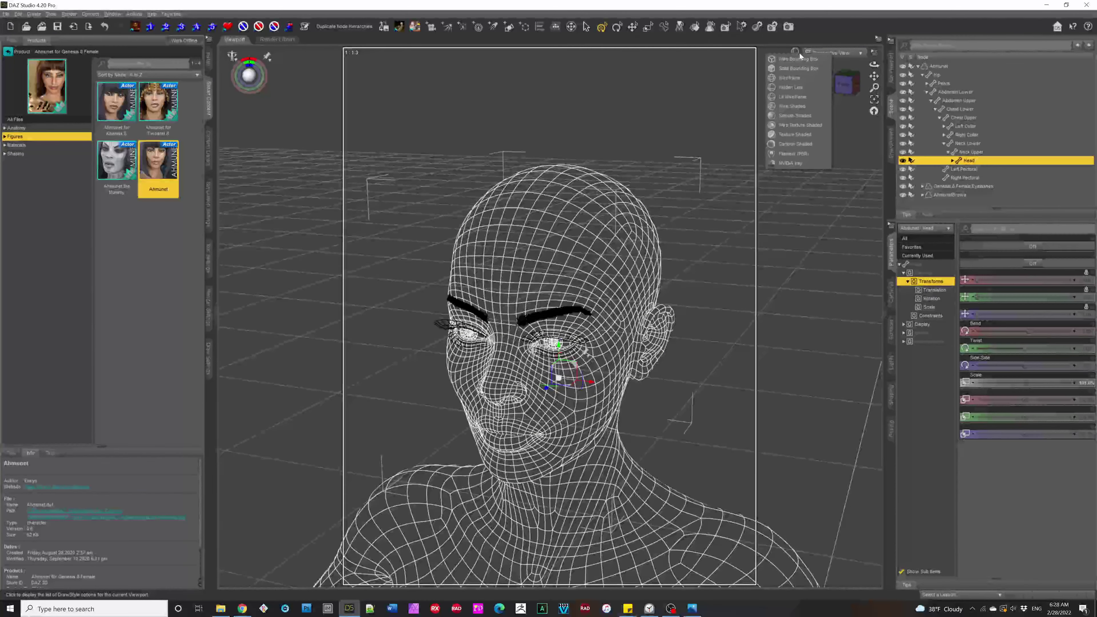
click(797, 134)
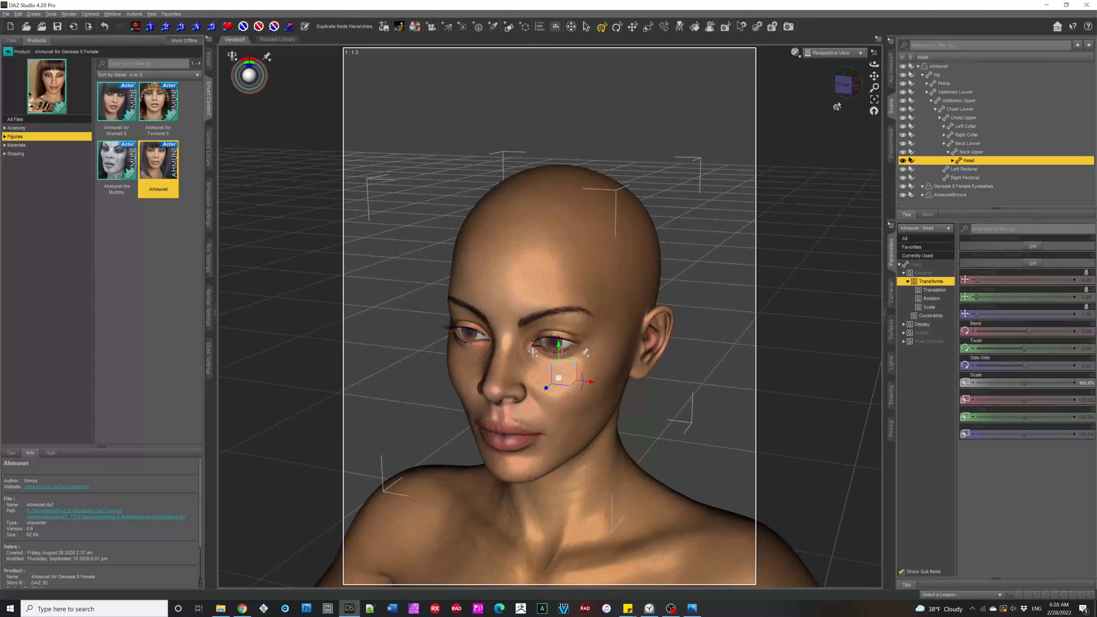
drag(840, 102, 837, 101)
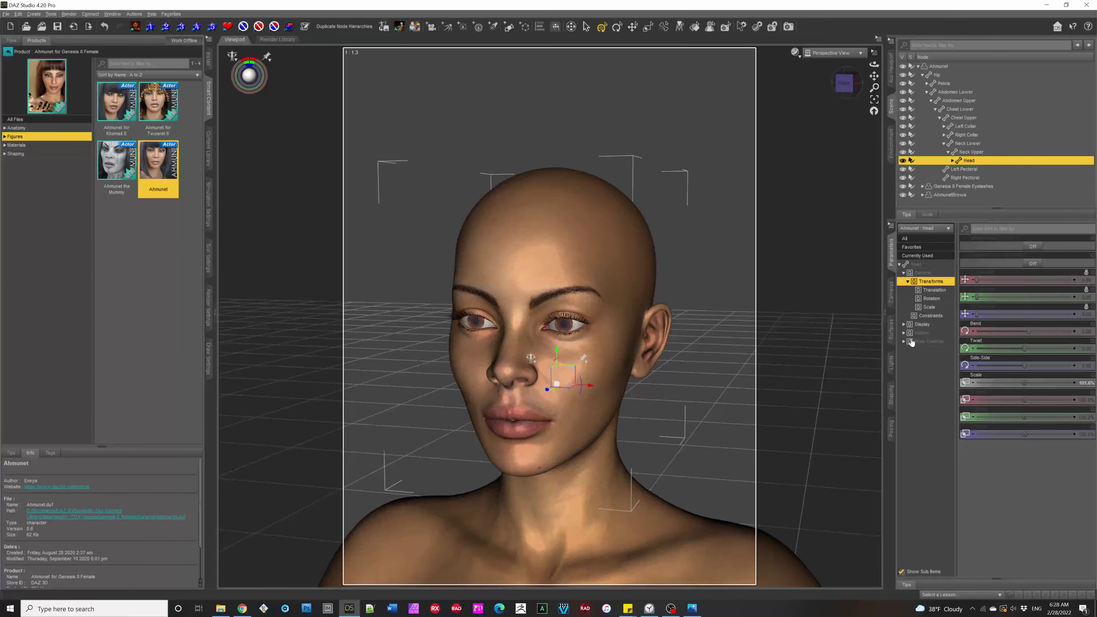
Step: Look through Ahmunet's surface groups in Surfaces, and expand her body regions in Shaping
click(892, 332)
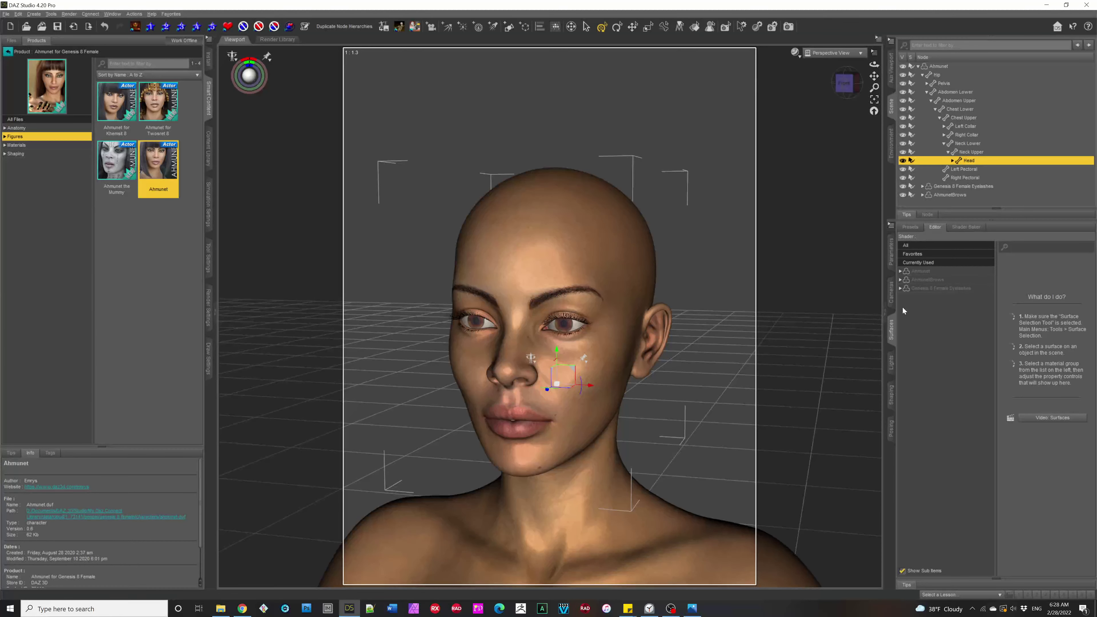
click(900, 271)
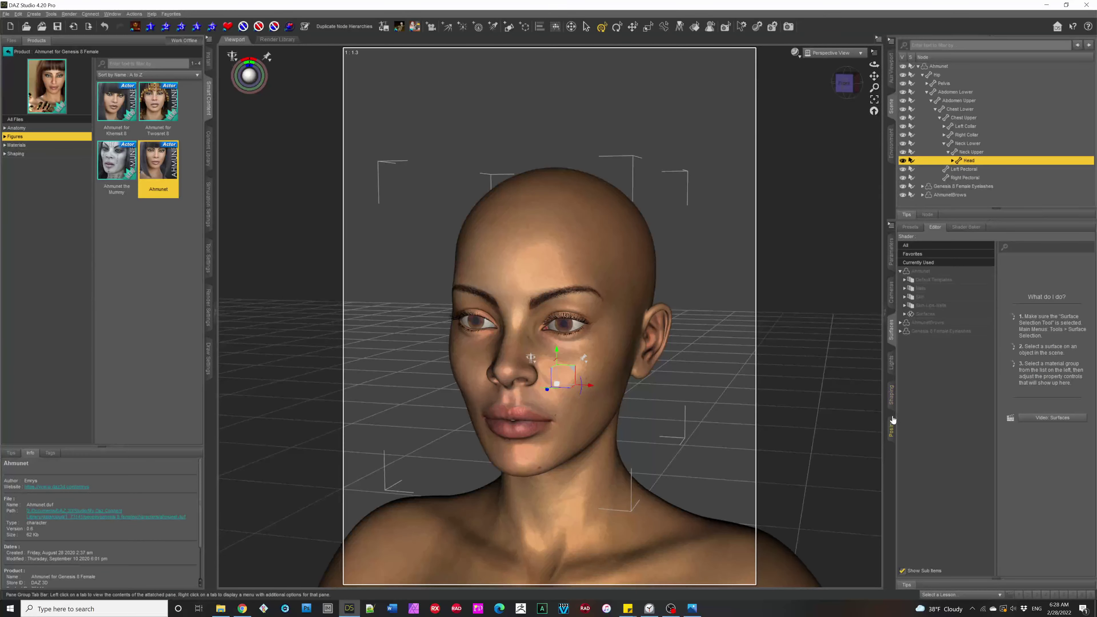
click(894, 402)
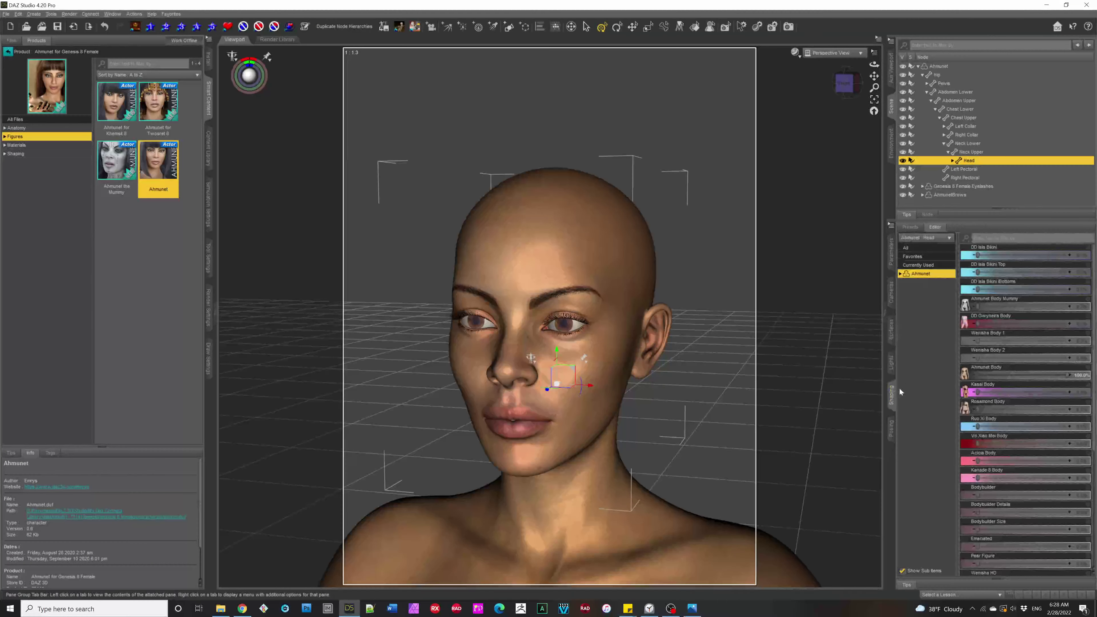
click(901, 274)
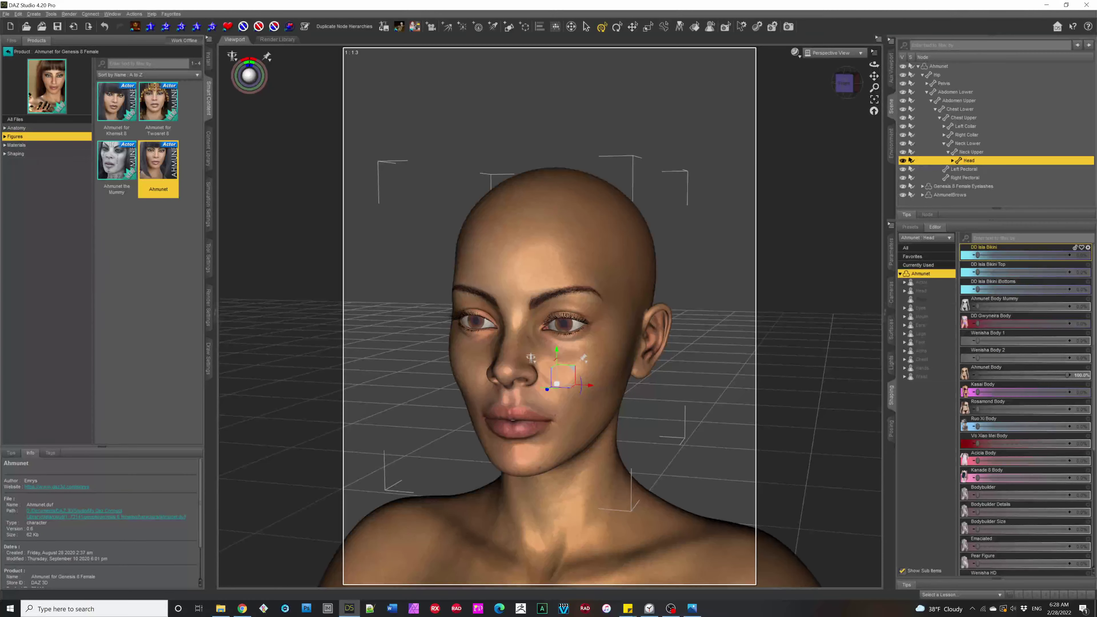
Step: Search all shaping morphs for "Weight" and "Fat", and clear the filter
click(994, 238)
text(Weight)
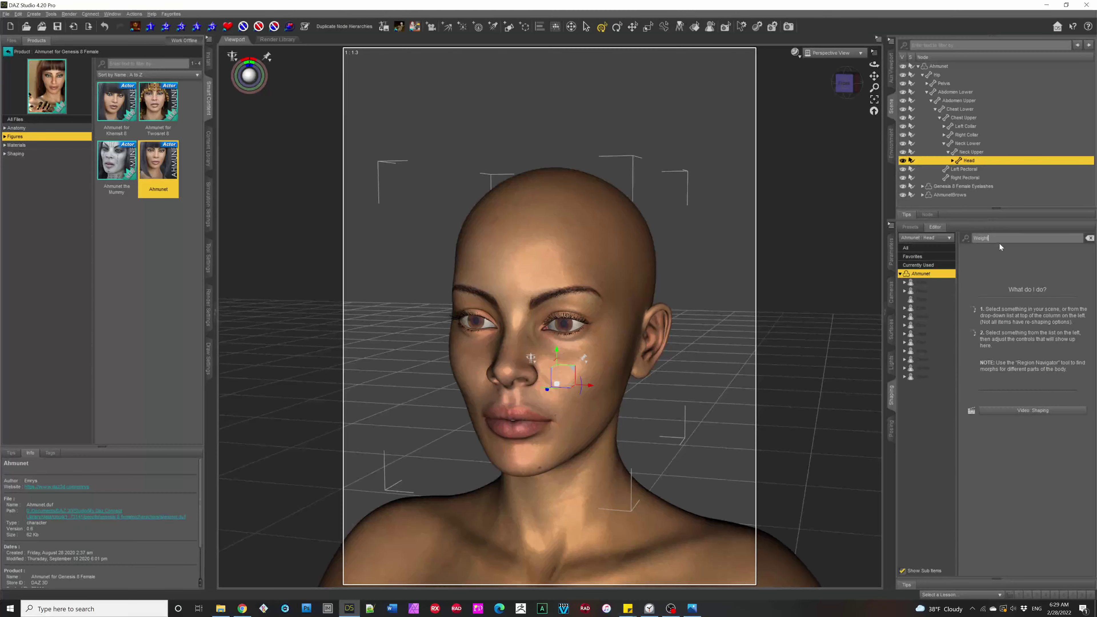
key(ctrl+a)
text(Fat)
key(BackSpace)
key(BackSpace)
text(Th)
click(918, 250)
click(1090, 238)
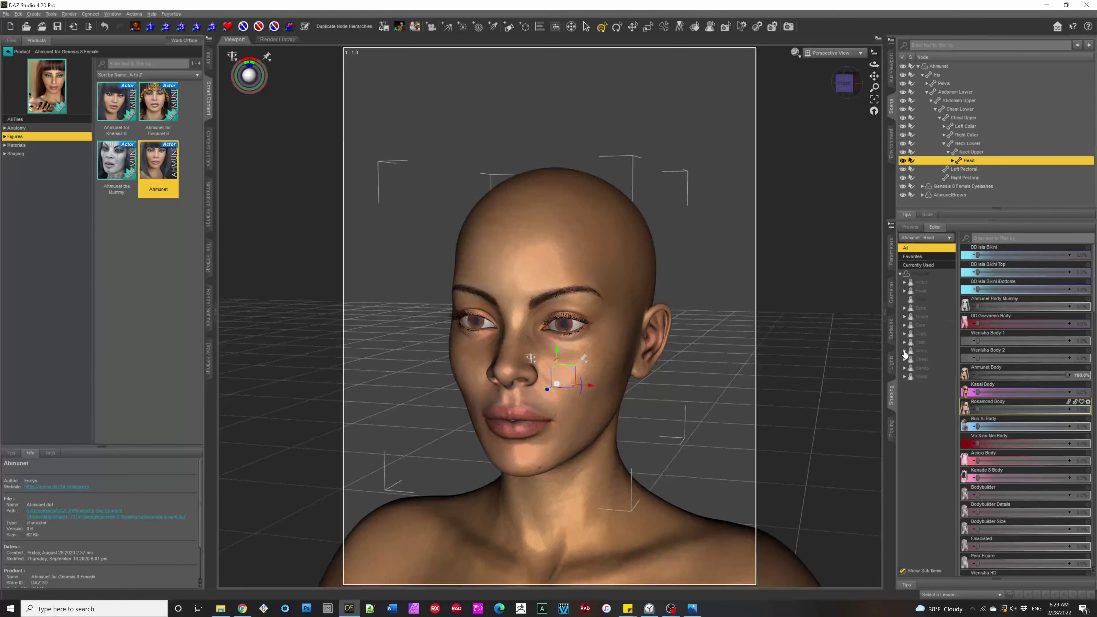
Step: Set Ahmunet's Emaciated morph to 100% and her Bodybuilder Size morph to about 66%
click(933, 275)
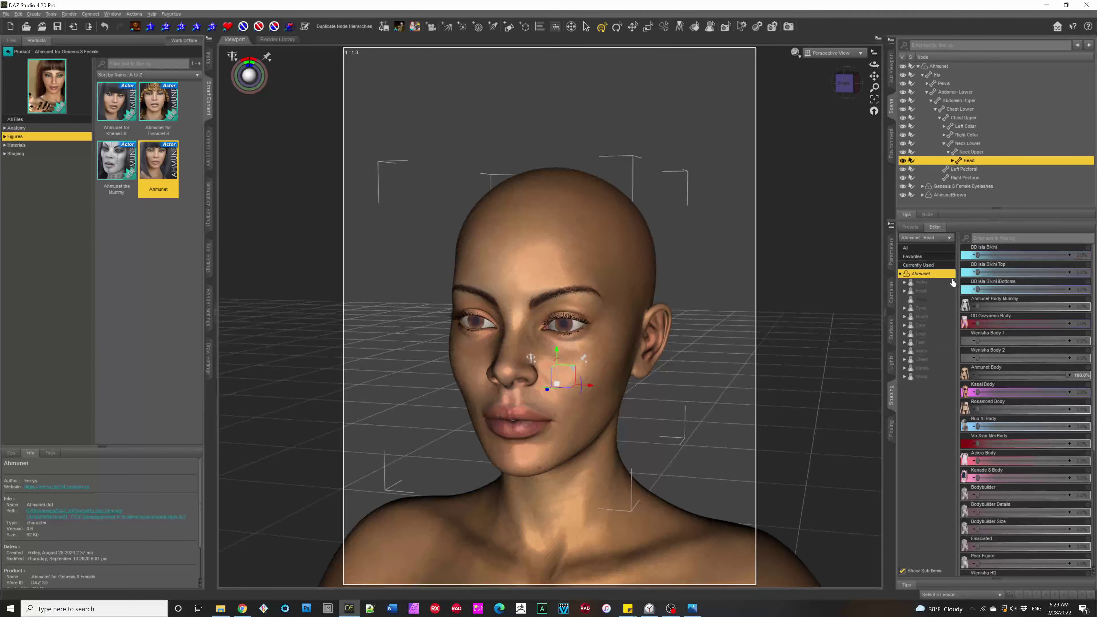
click(974, 238)
scroll(1008, 380, down, 5)
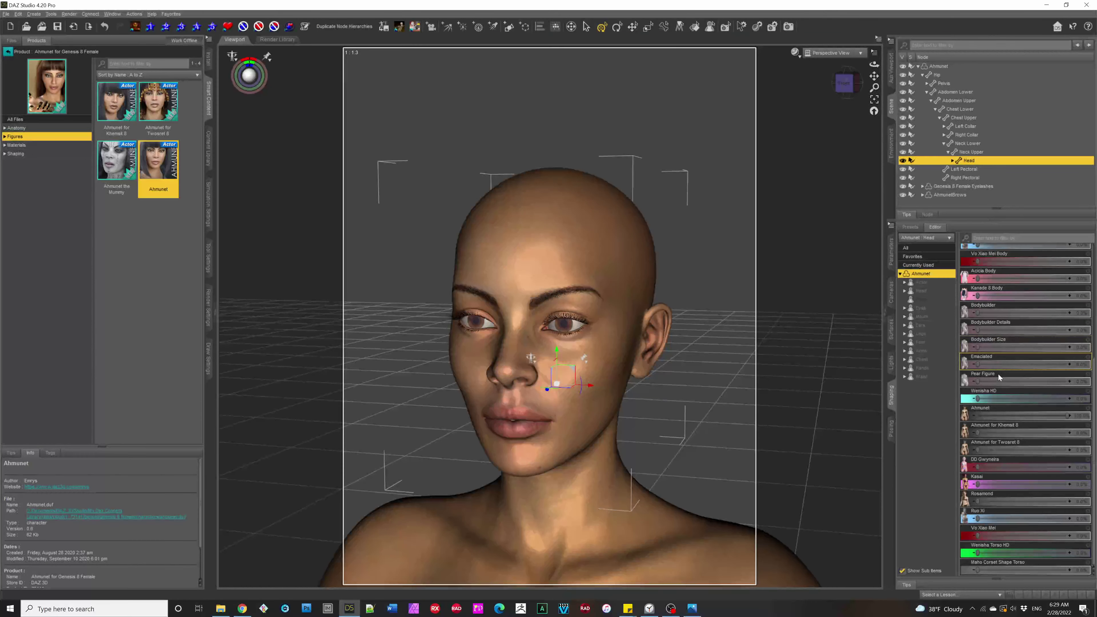
drag(979, 365, 1088, 364)
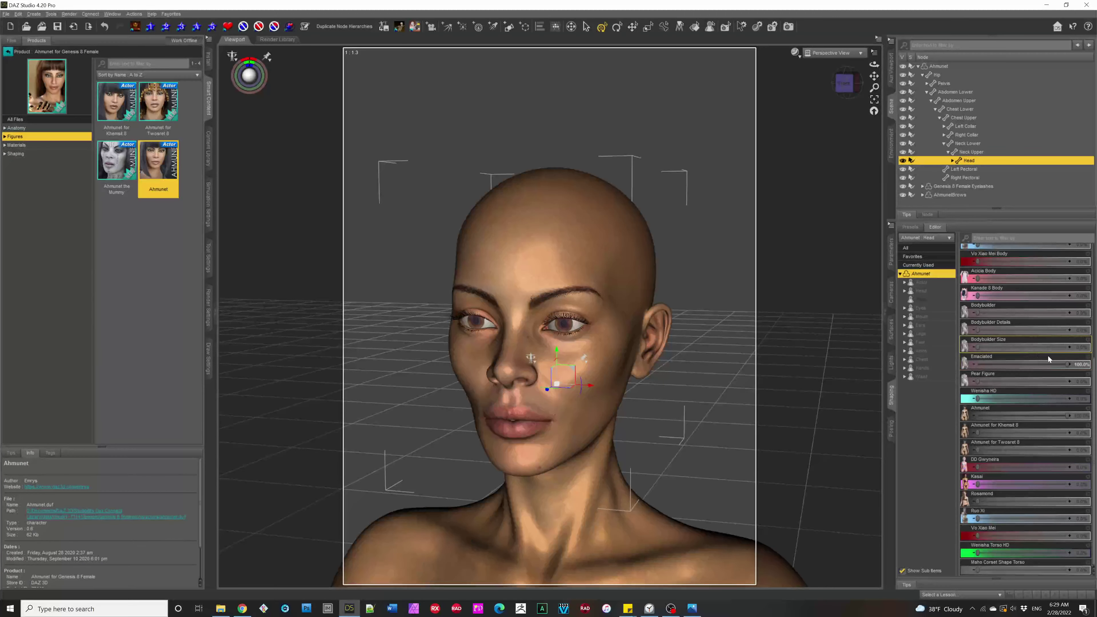
drag(979, 348, 1036, 348)
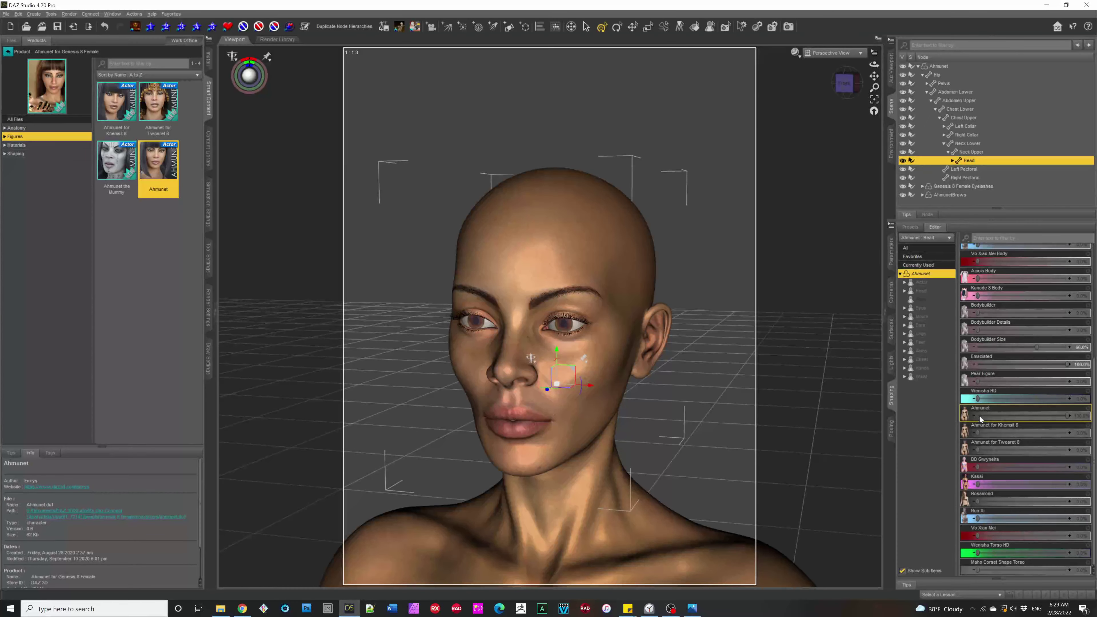
Step: Browse Ahmunet's Legs and Feet shaping regions, and set Arms Length to about 96% in the Arms region
click(925, 334)
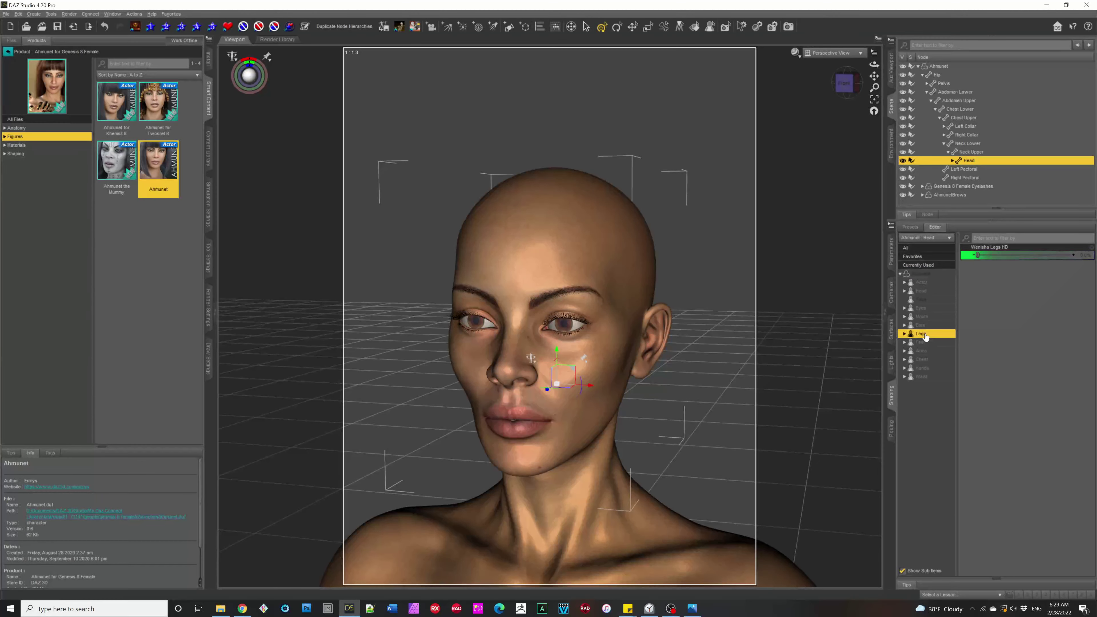
click(926, 342)
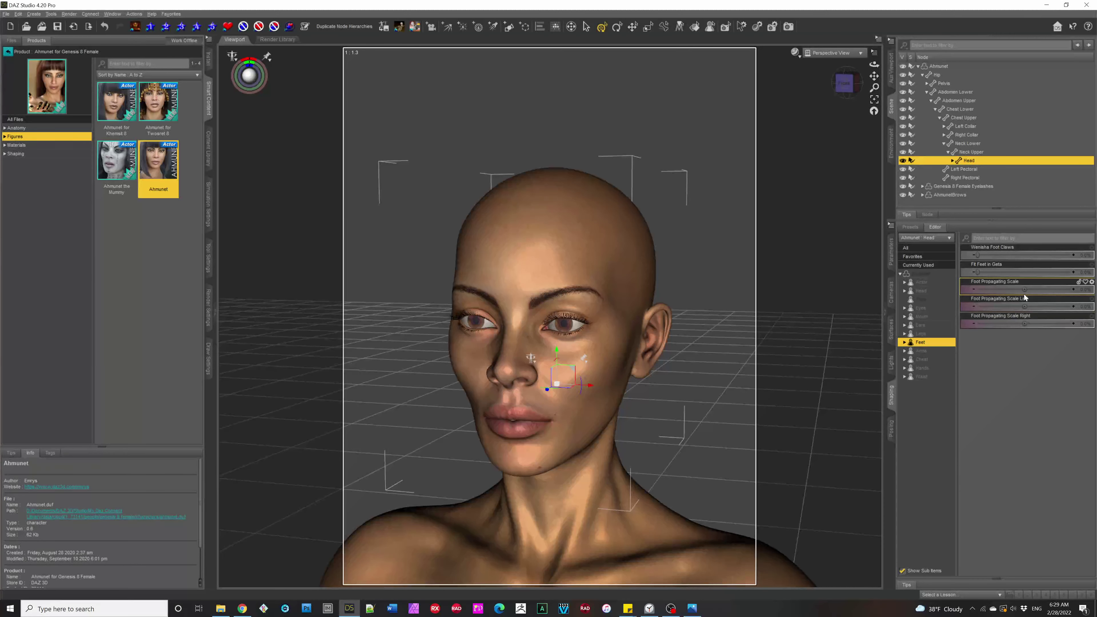
click(930, 352)
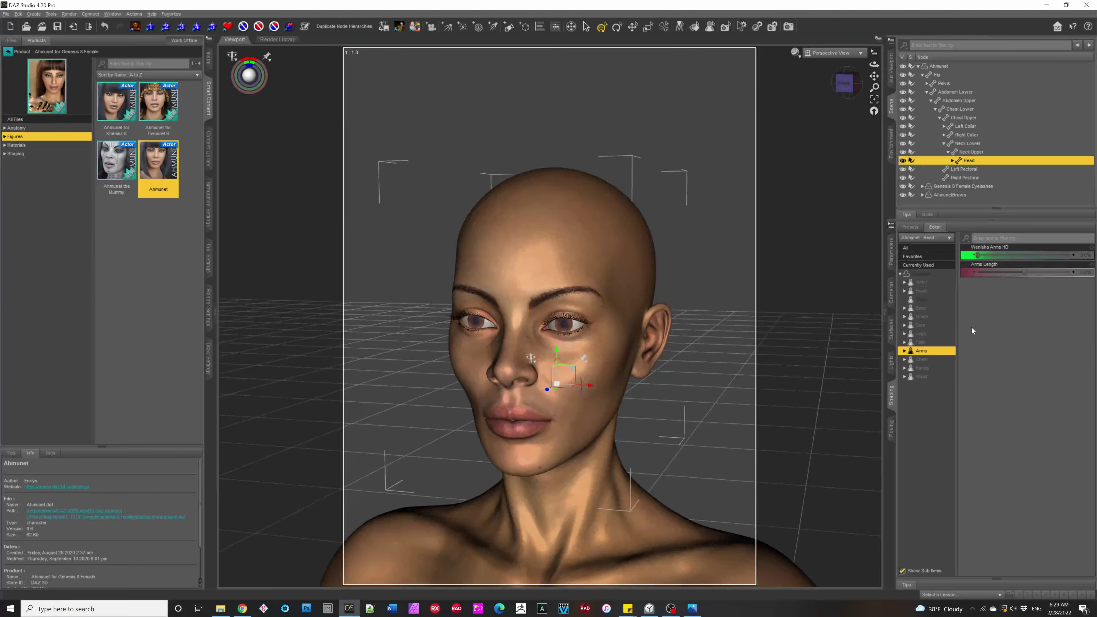
drag(1024, 272, 1068, 269)
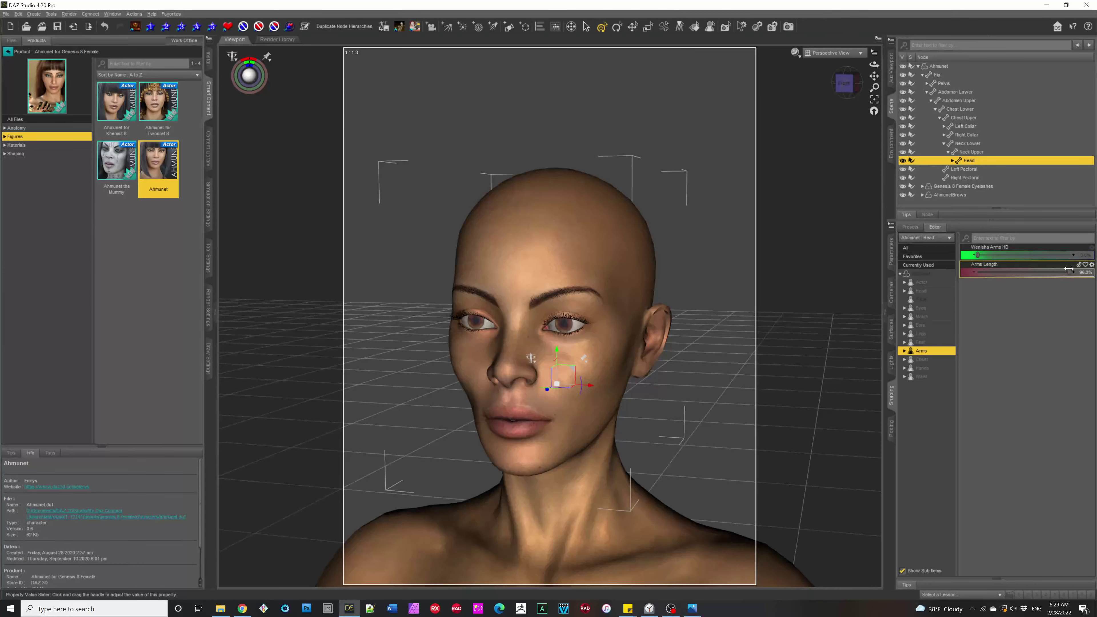
scroll(730, 294, down, 5)
scroll(714, 318, up, 10)
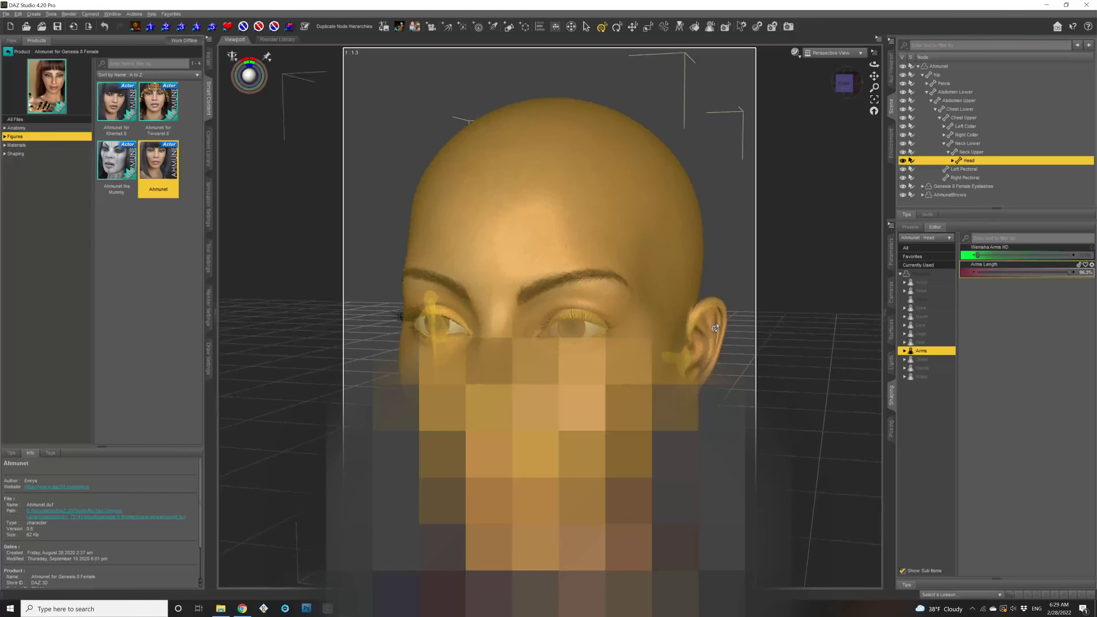
scroll(715, 328, down, 2)
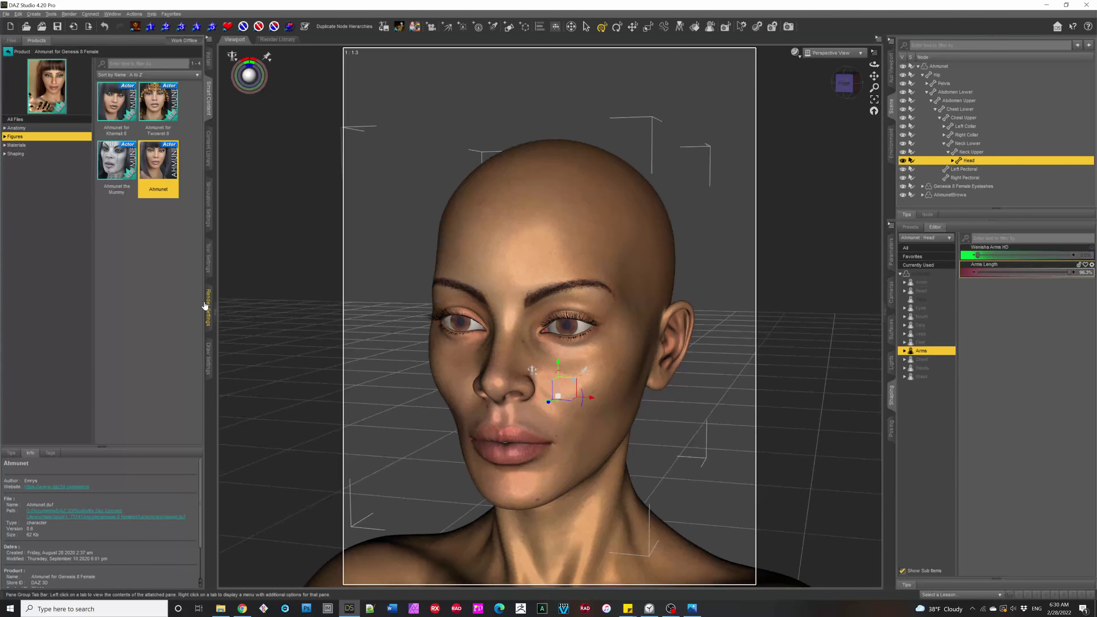
Step: Run Turbo Loader Scene Configuration from the Content Library and scan the scene for the morphs in use
click(207, 161)
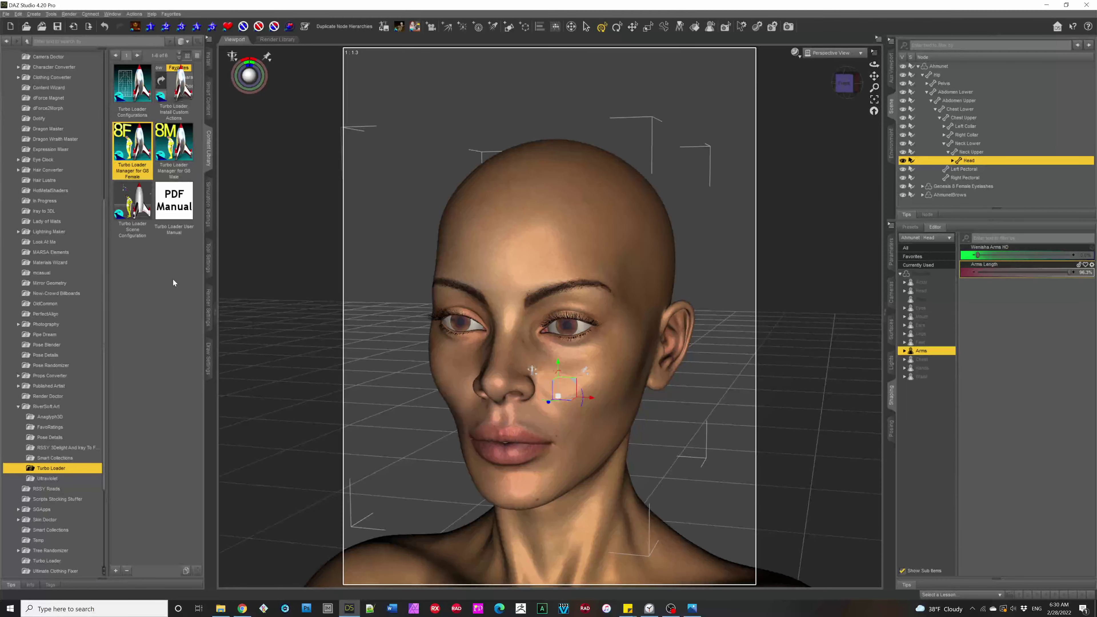
click(151, 269)
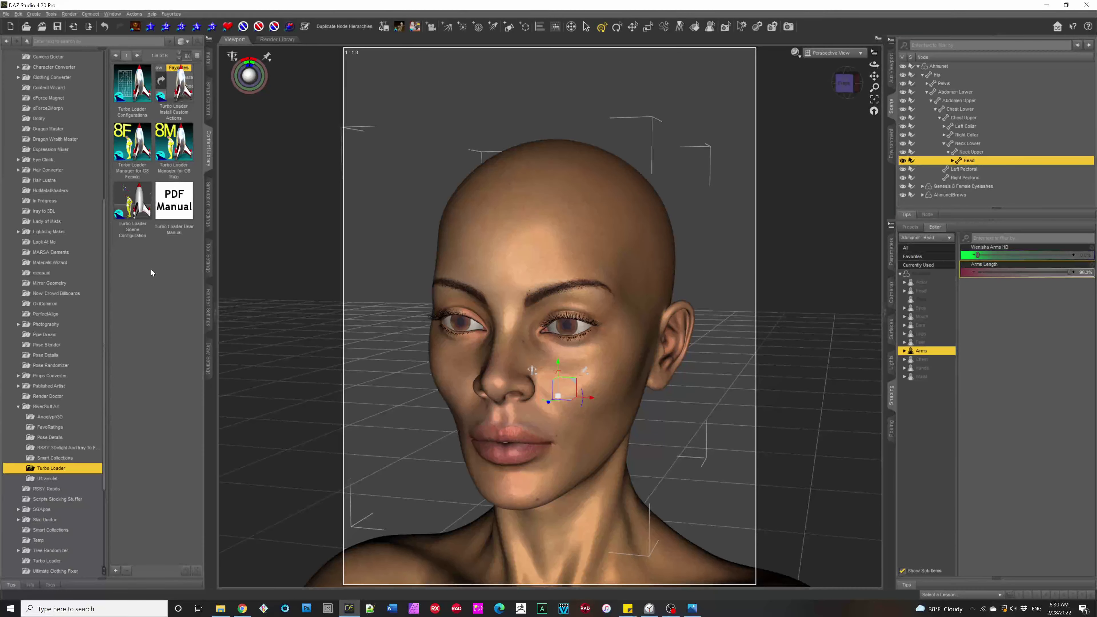
double_click(137, 202)
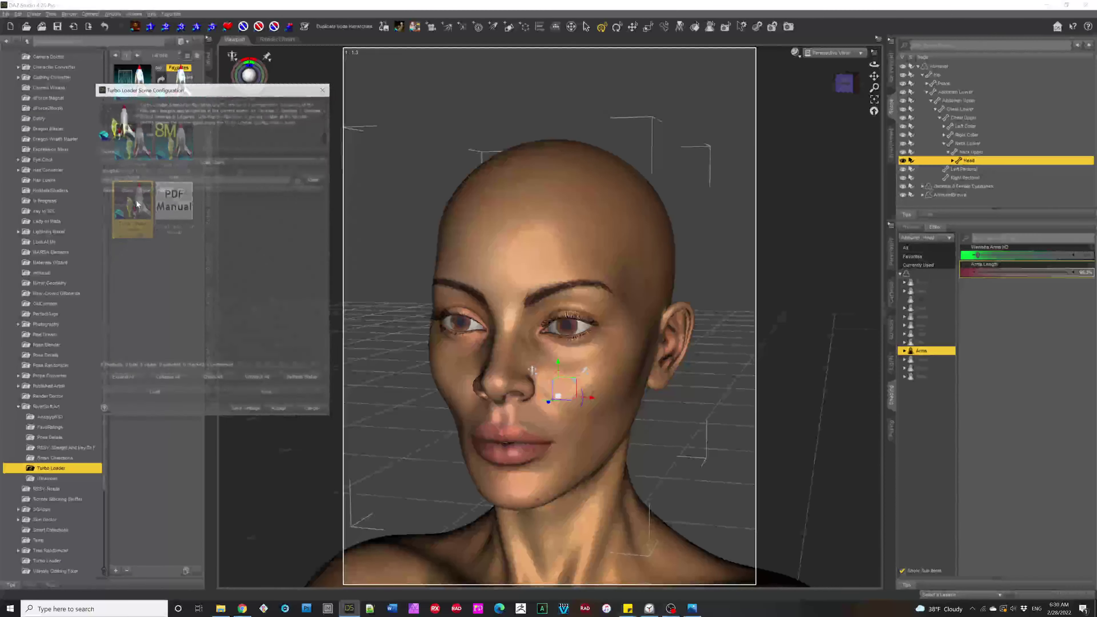
click(210, 161)
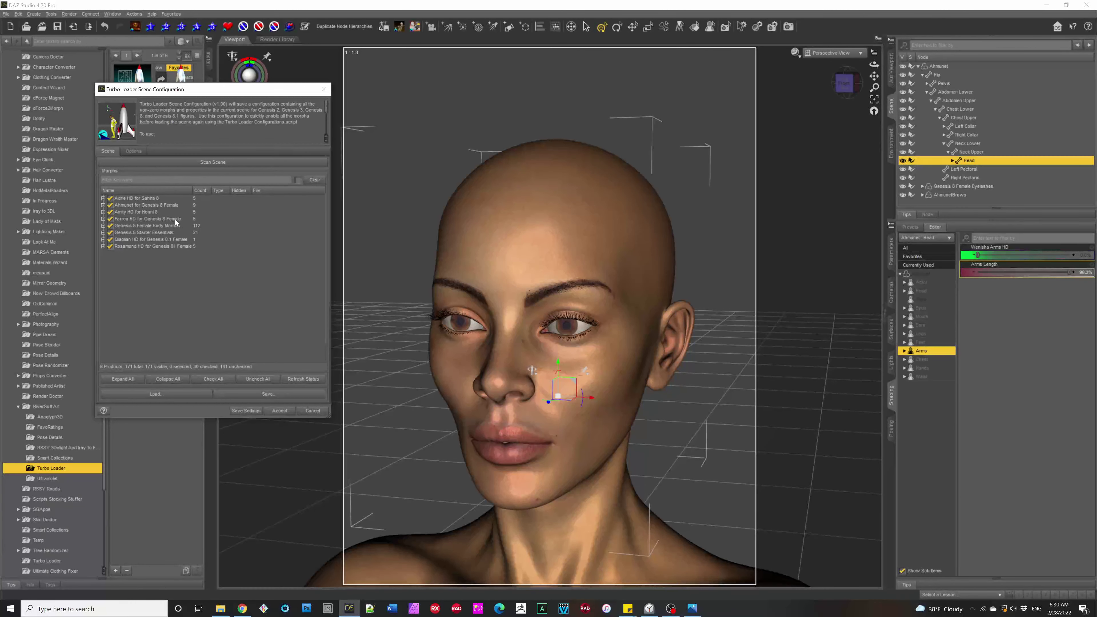
Step: Examine the scanned morphs and their file paths under Adria HD for Sahira 8, Ahmunet for Genesis 8 Female and the Genesis 8.1 Female product
click(104, 198)
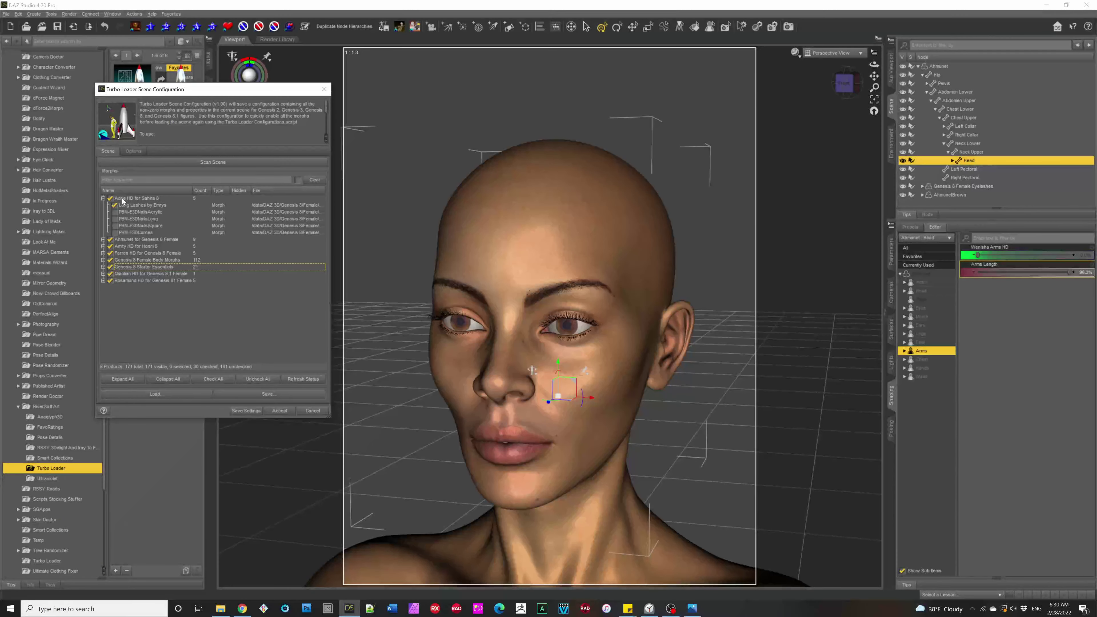
click(104, 241)
click(105, 240)
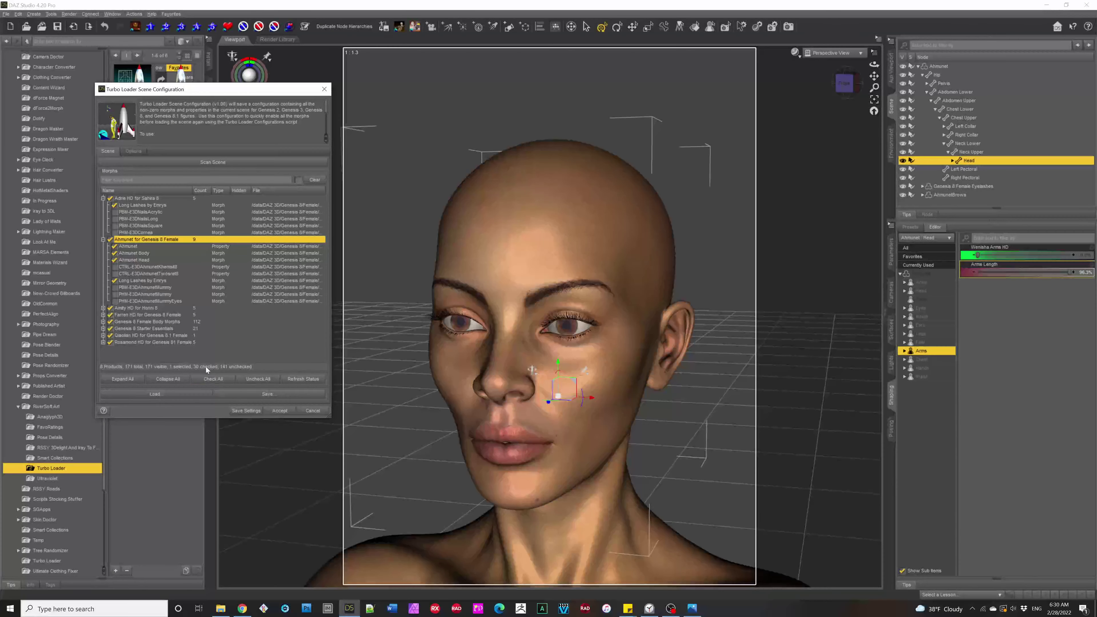
click(104, 336)
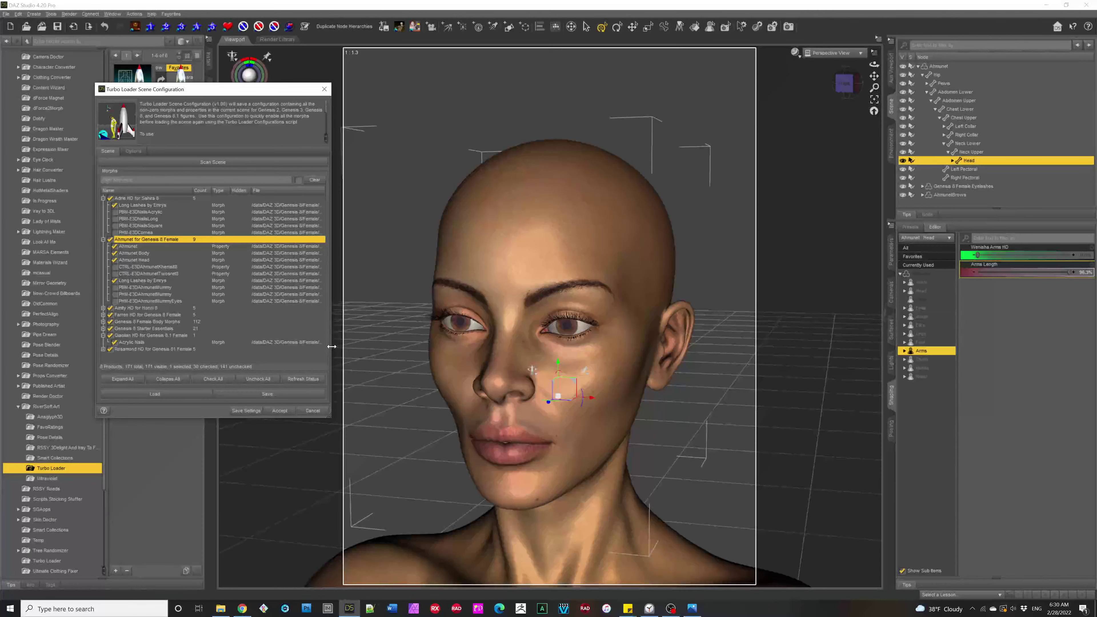
drag(331, 347, 471, 351)
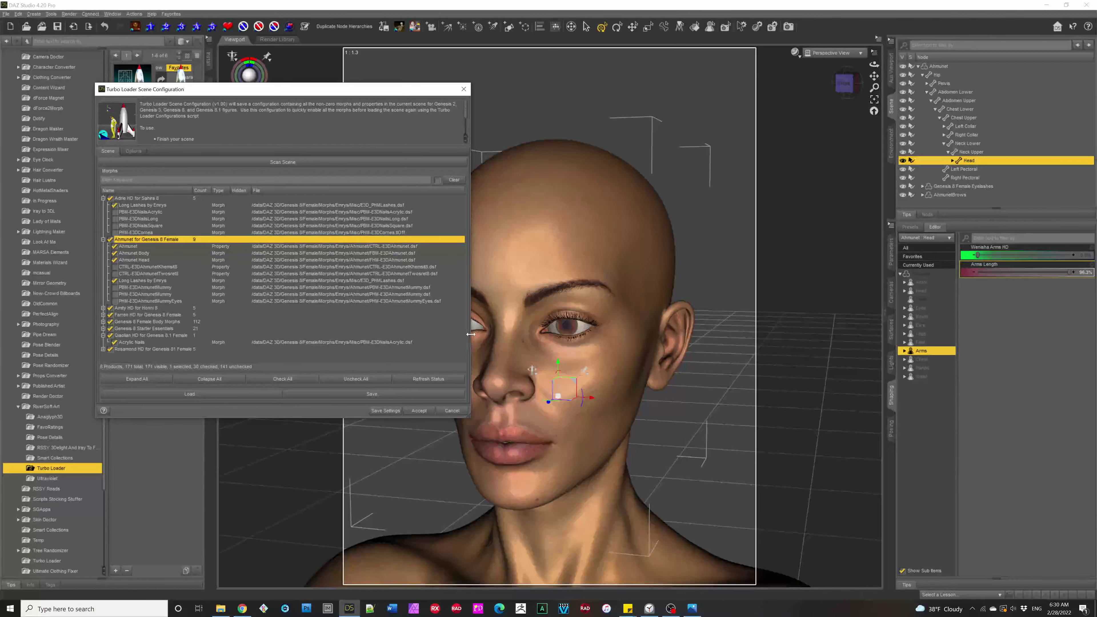
drag(471, 334, 311, 334)
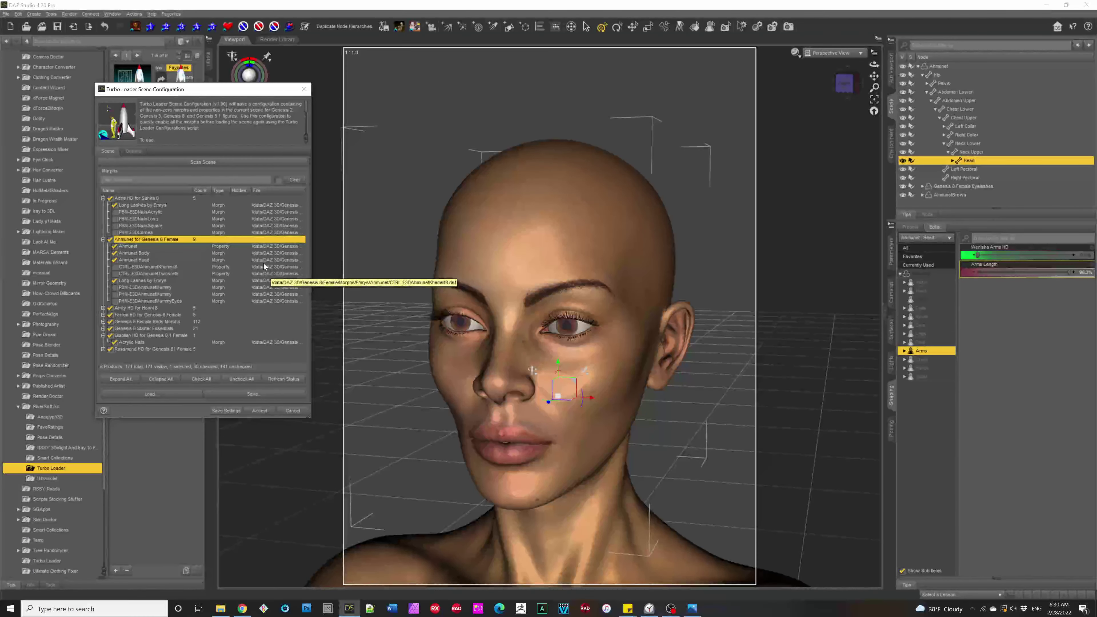
Step: View the file save dialog for the scene configuration, cancel it, and close Turbo Loader Scene Configuration without accepting
click(273, 394)
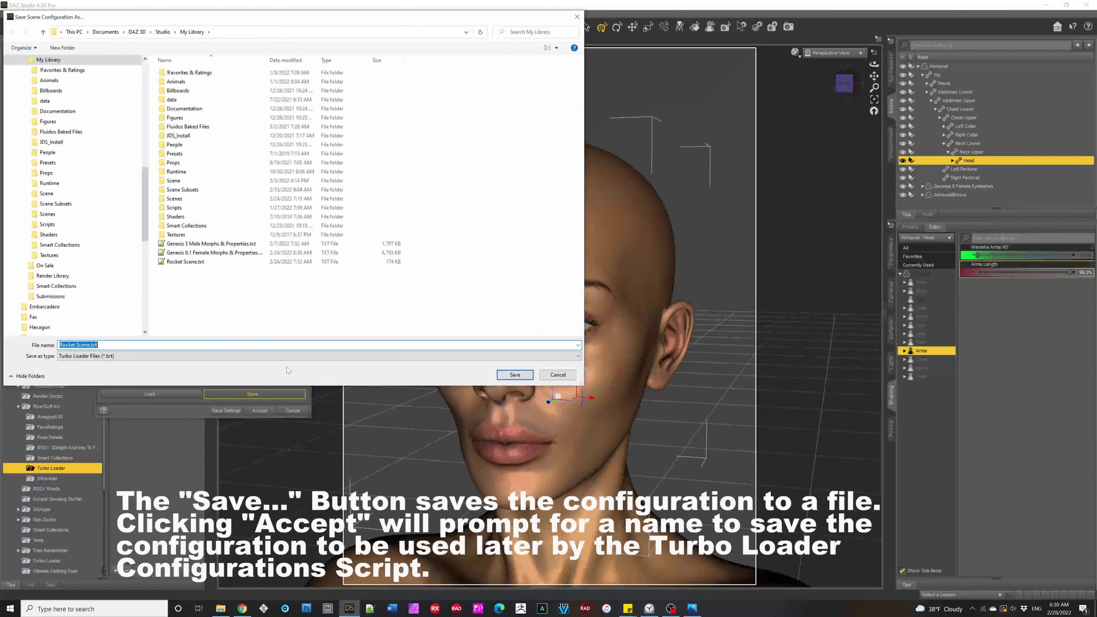
click(549, 379)
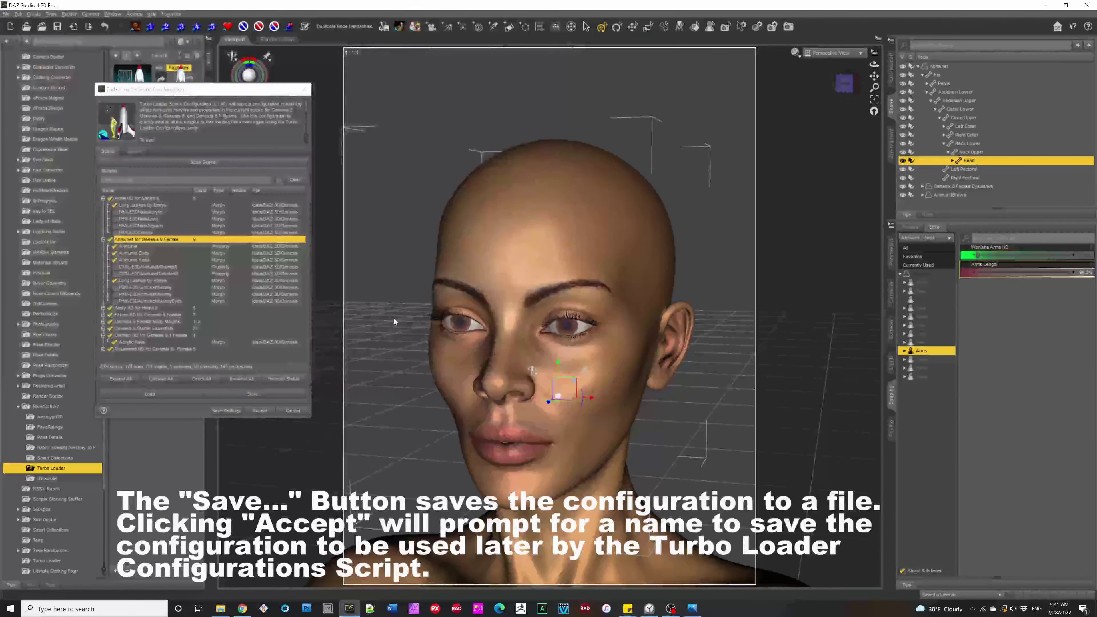
click(288, 411)
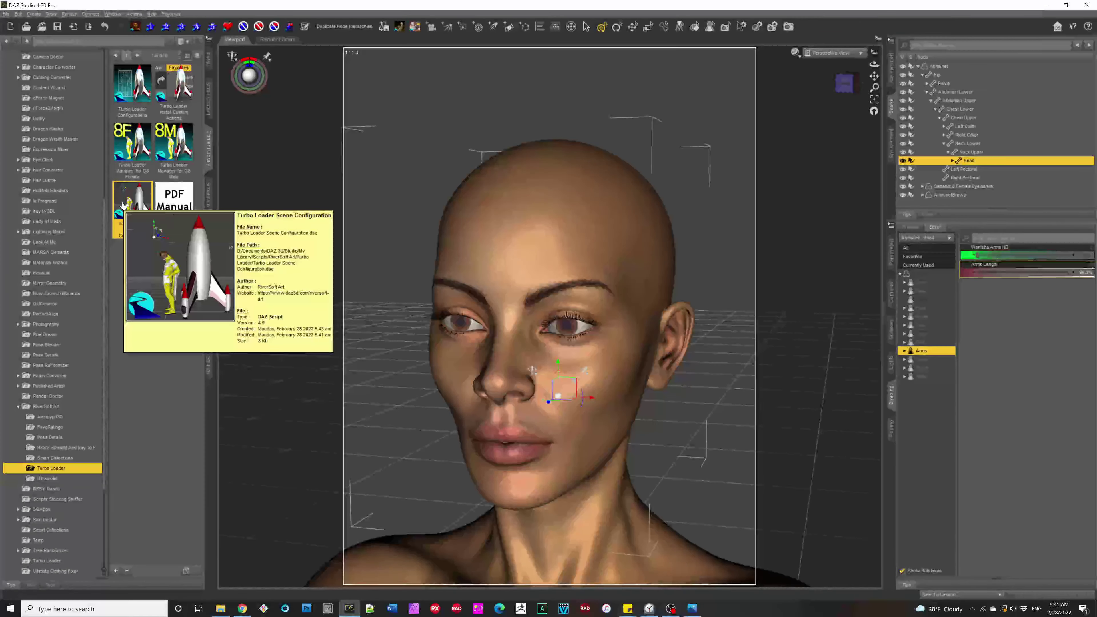
Step: Review the saved configurations in Turbo Loader Configurations, including Disable All, and cancel without applying any
double_click(139, 103)
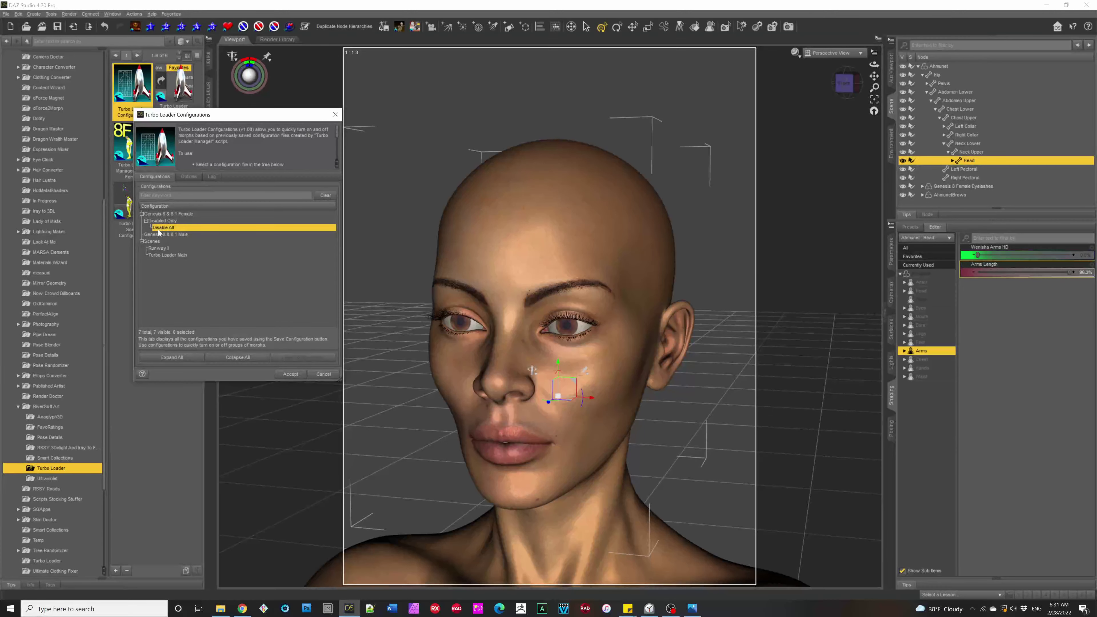
click(331, 374)
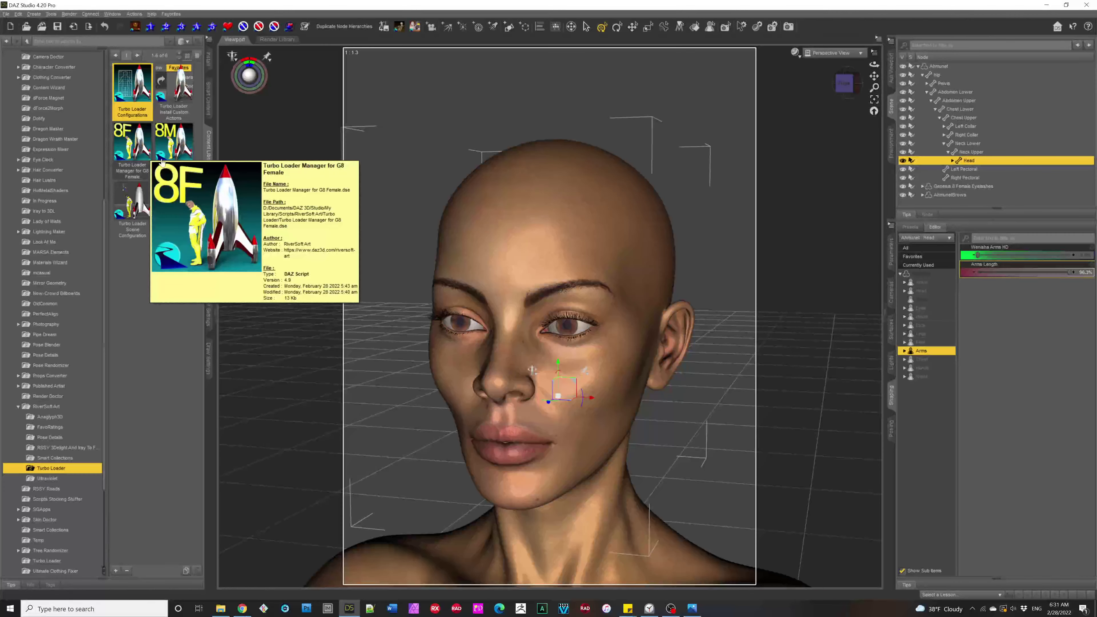
Step: Collapse Ahmunet's hierarchy in the scene, and run Turbo Loader Manager for G8 Female, declining to inspect the character for morphs
click(918, 66)
double_click(124, 139)
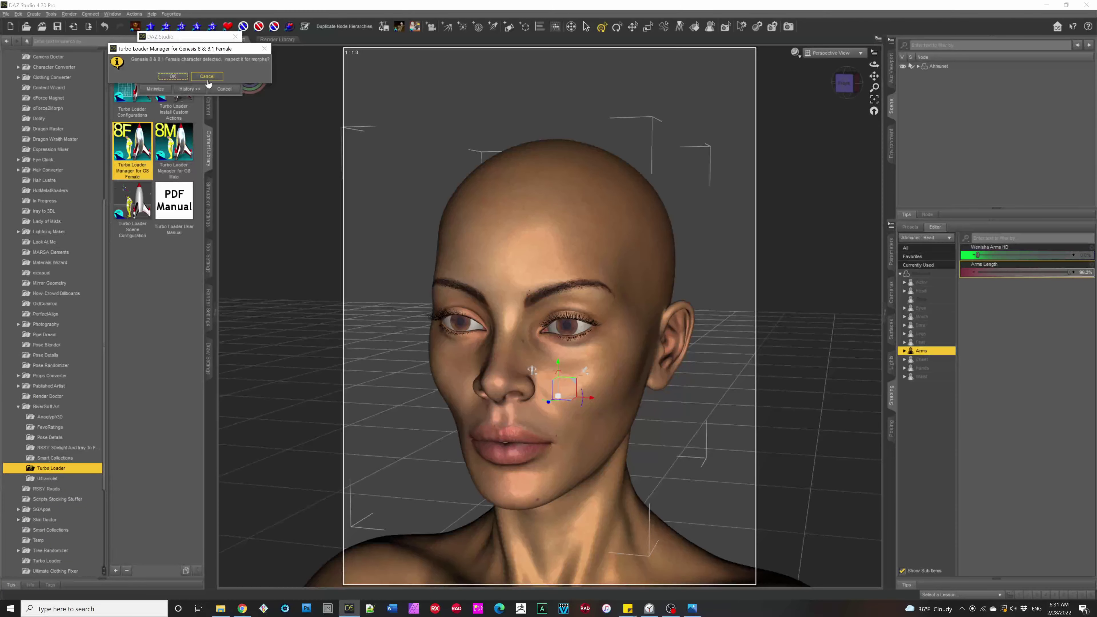
click(208, 80)
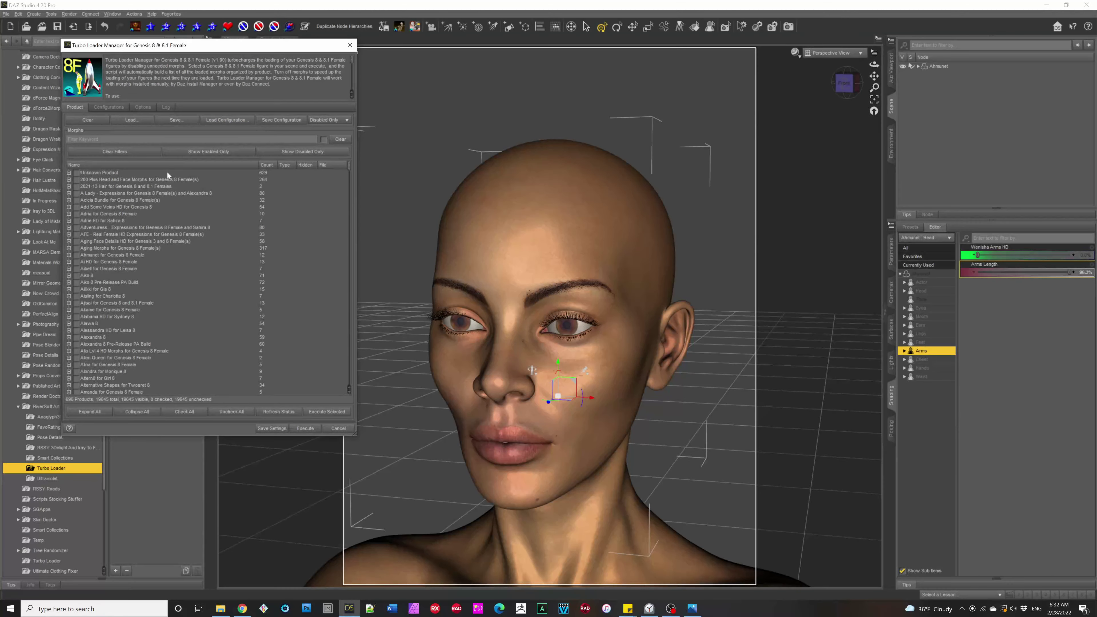
Step: Save 200 Plus Head and Face Morphs as an Enabled Only configuration named My Favorite Head and Face Morphs, and check it in the saved configurations
click(75, 180)
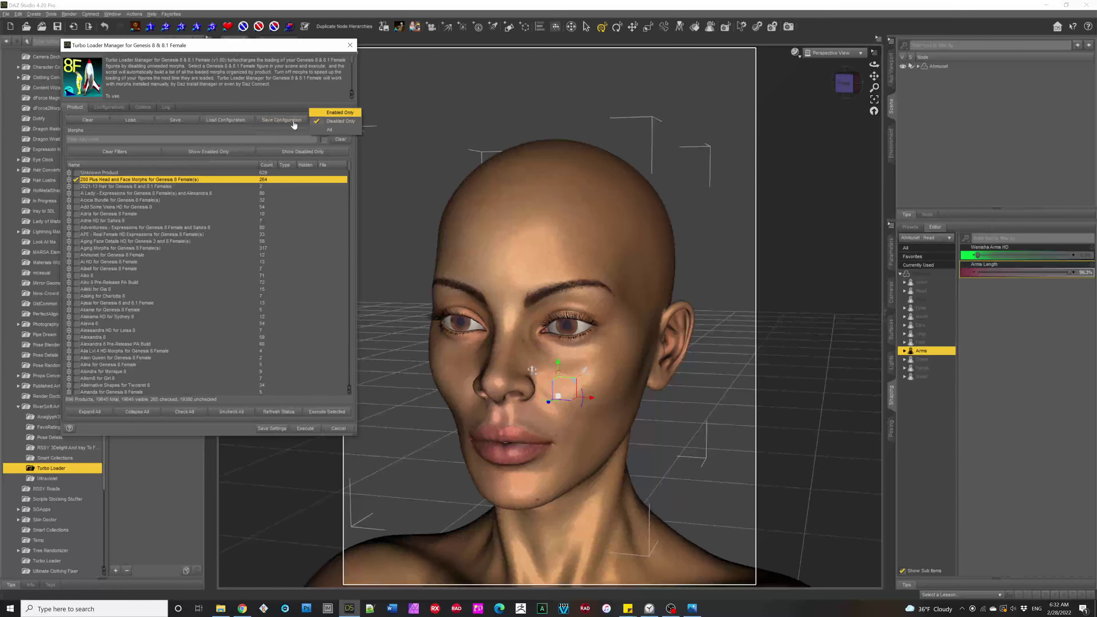
click(337, 112)
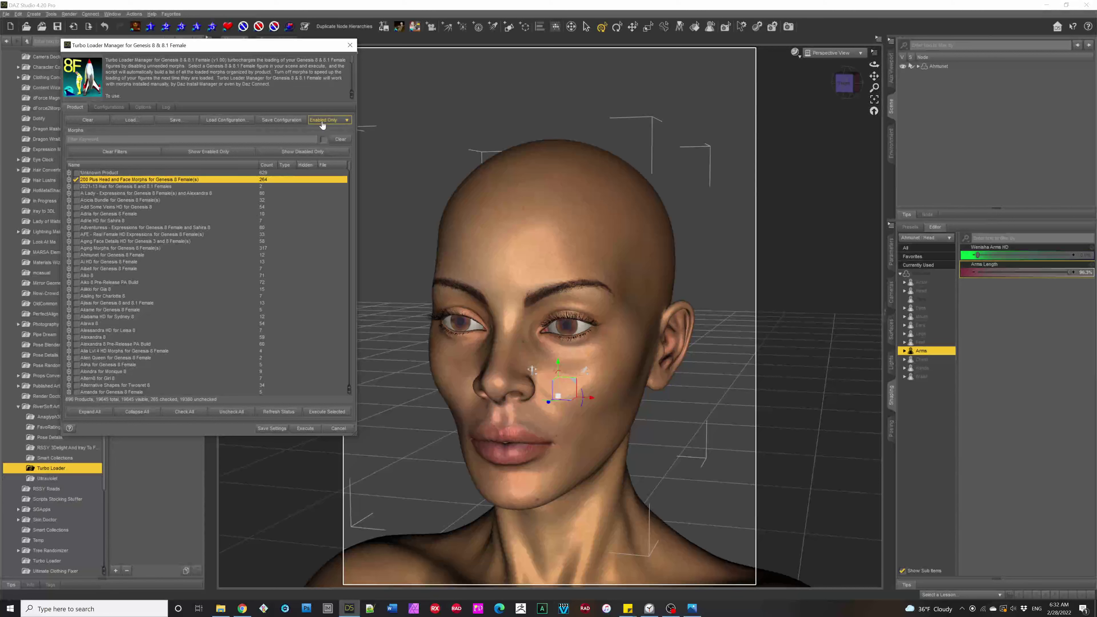
click(282, 121)
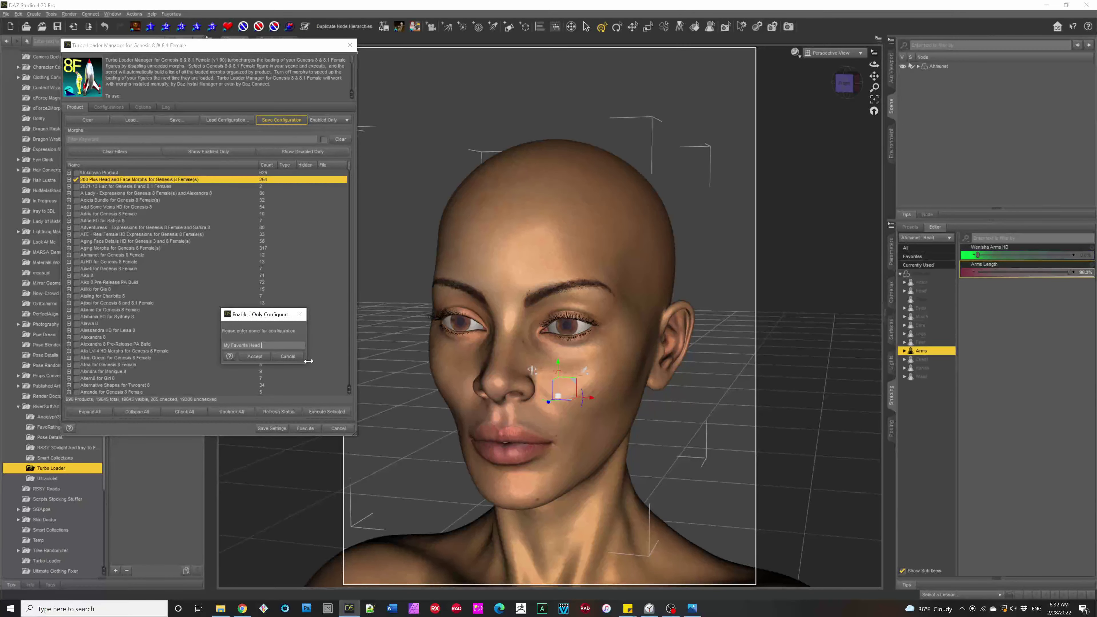
text(My Favorite Head and Face Morphs)
key(Return)
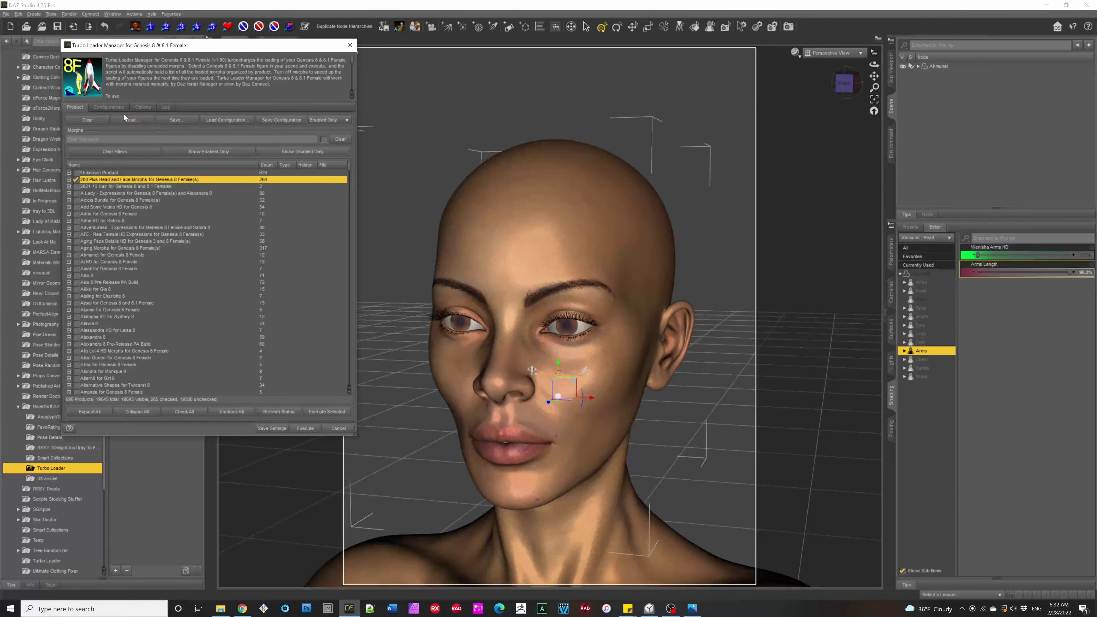
click(110, 111)
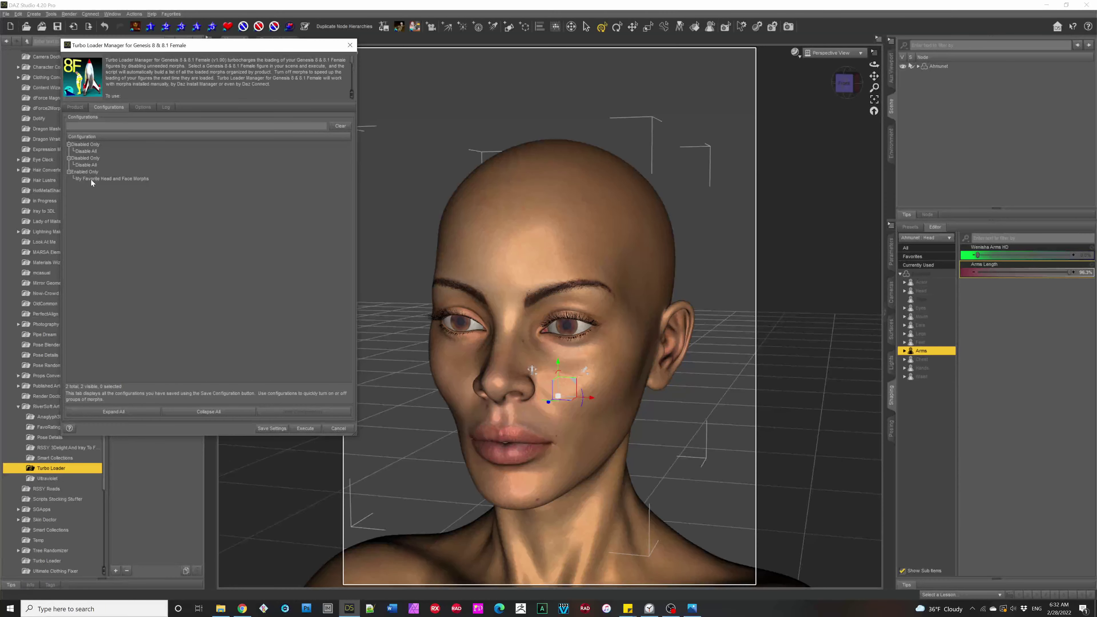
click(76, 108)
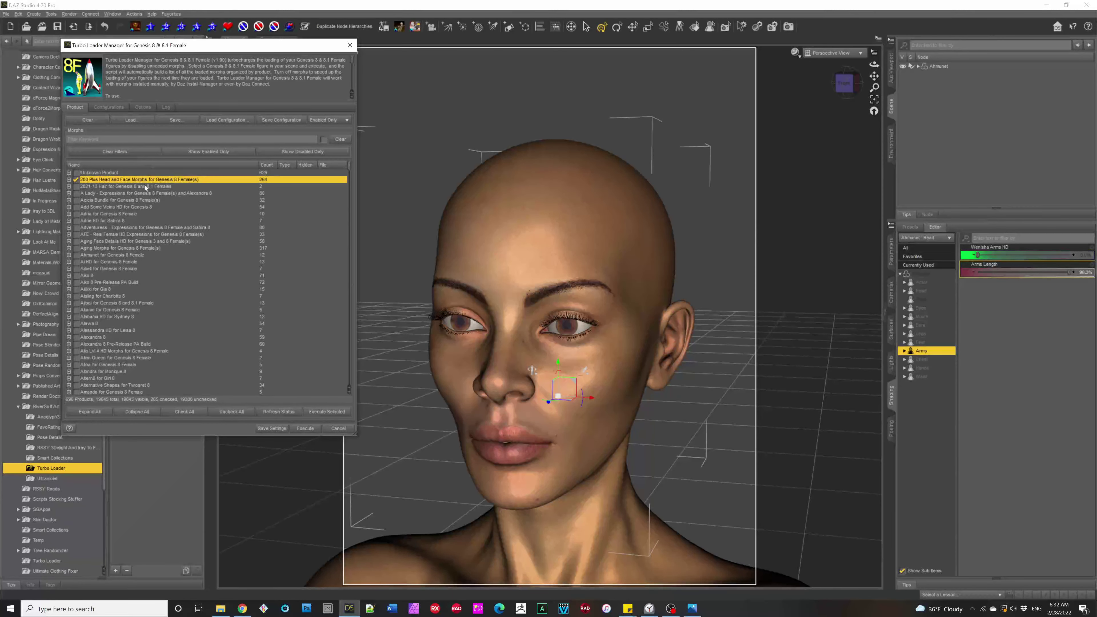
Step: Replace the checked product with Aging Face Details HD and Aging Morphs, and save them as an Enabled Only configuration named Aging Morphs
click(77, 180)
click(75, 249)
click(76, 241)
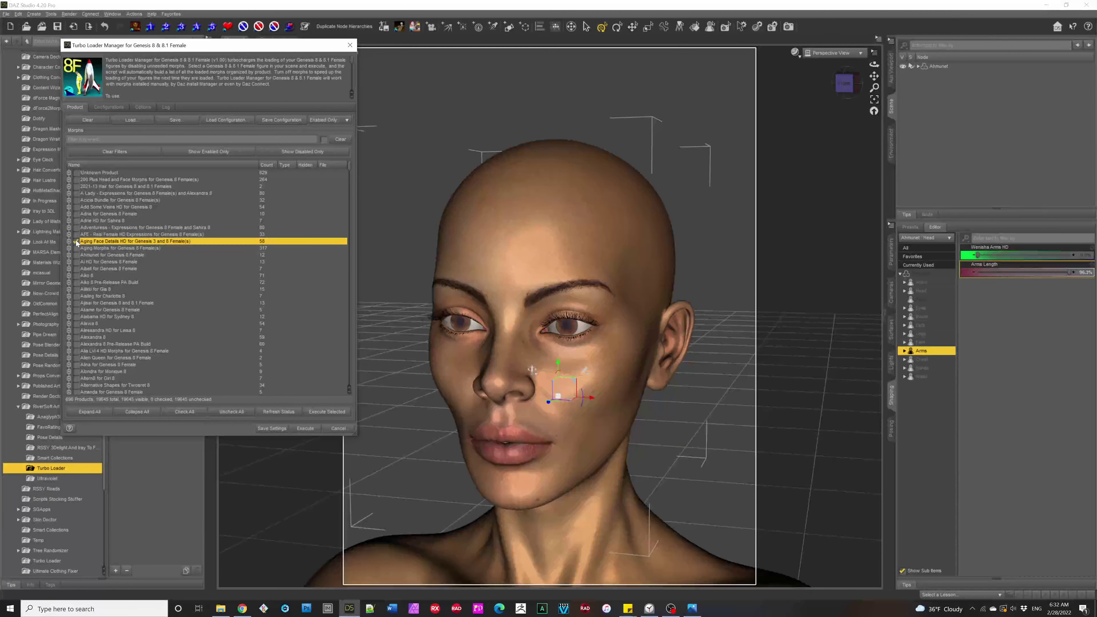
click(76, 248)
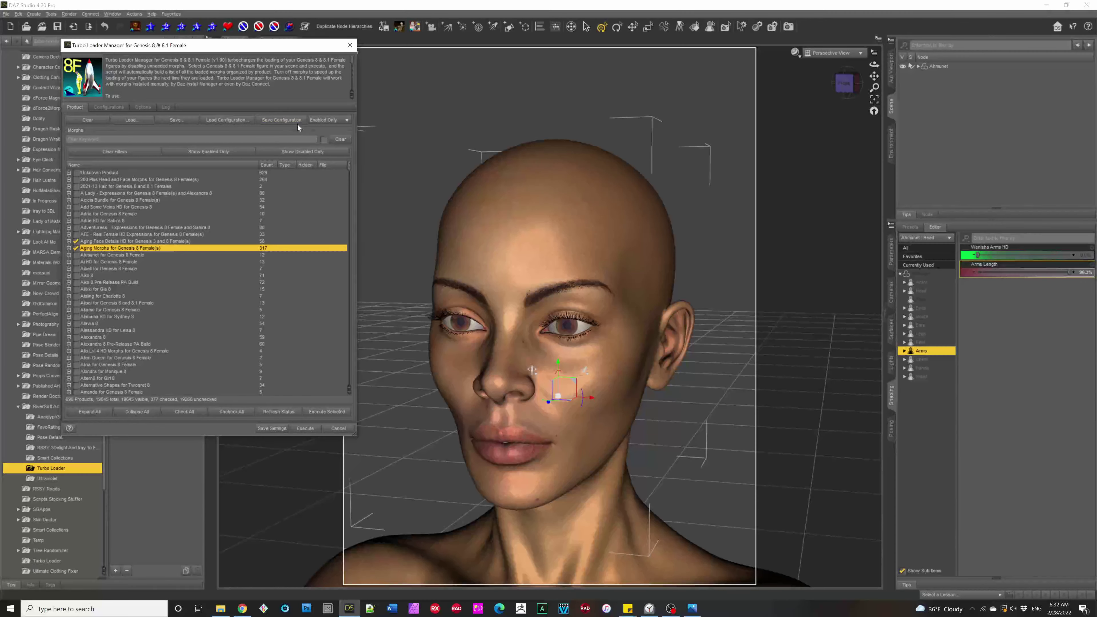
click(285, 119)
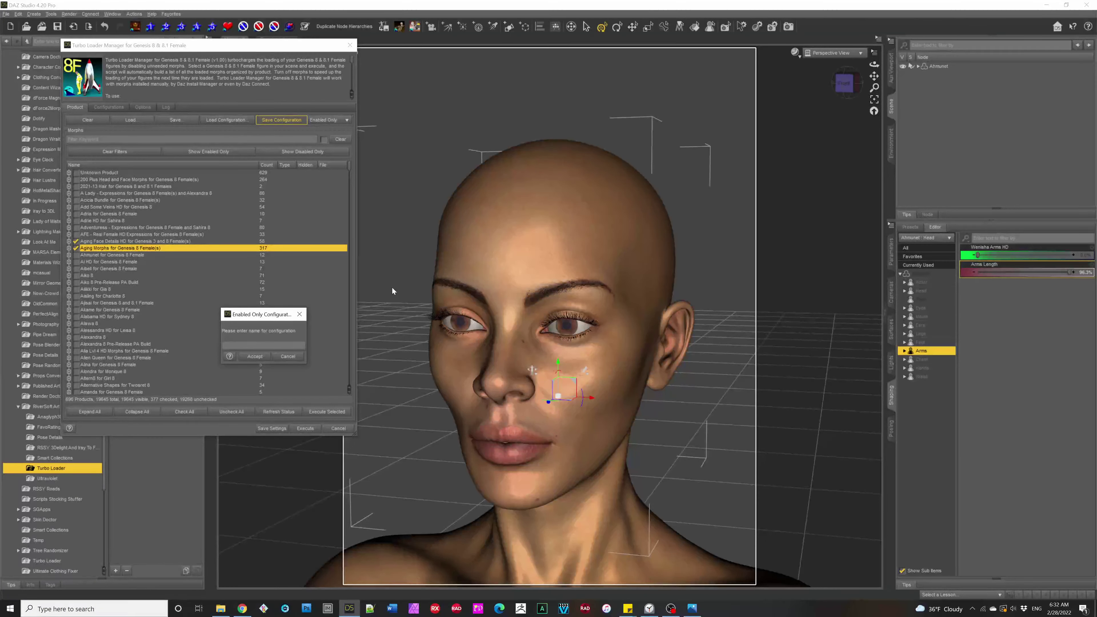
text(Again)
text(ing Morphs)
key(Return)
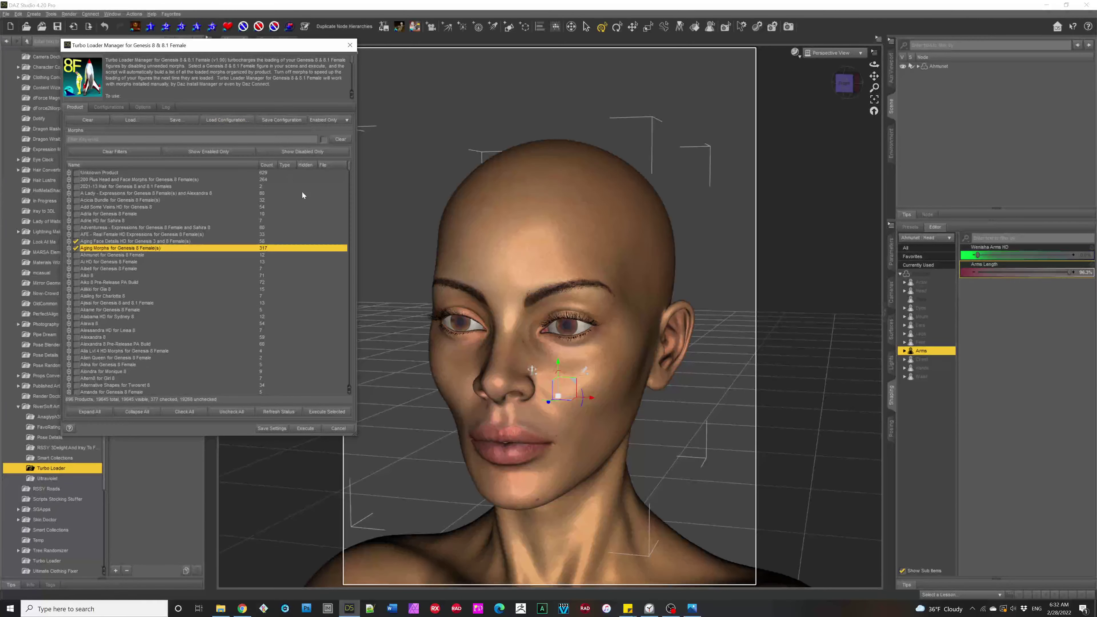
Step: Review the saved configurations, and uncheck the two aging products in the product list
click(102, 108)
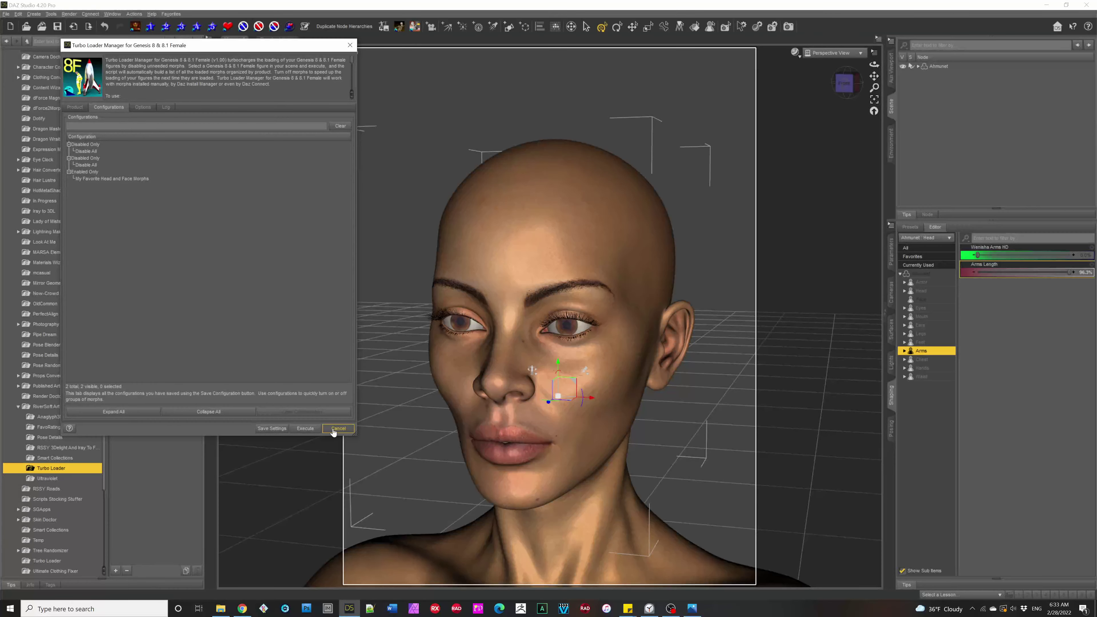
click(75, 107)
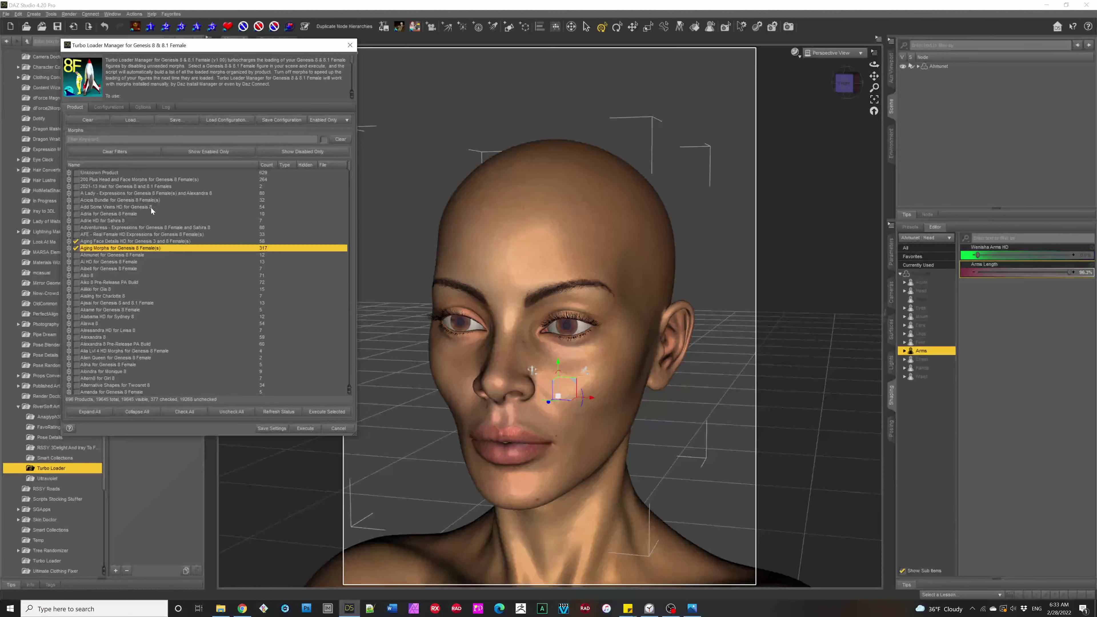
click(76, 242)
Step: Browse the Genesis 8 & 8.1 Female configuration directory, inspect Aging Morphs.txt in the Enabled Only folder, and close both windows
click(141, 109)
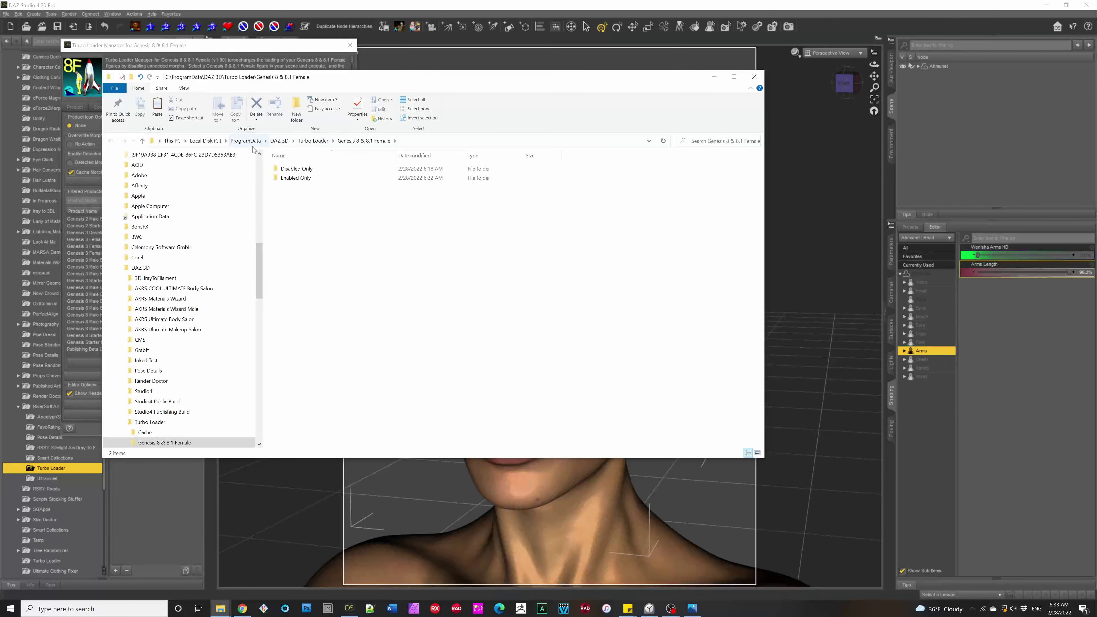
click(312, 141)
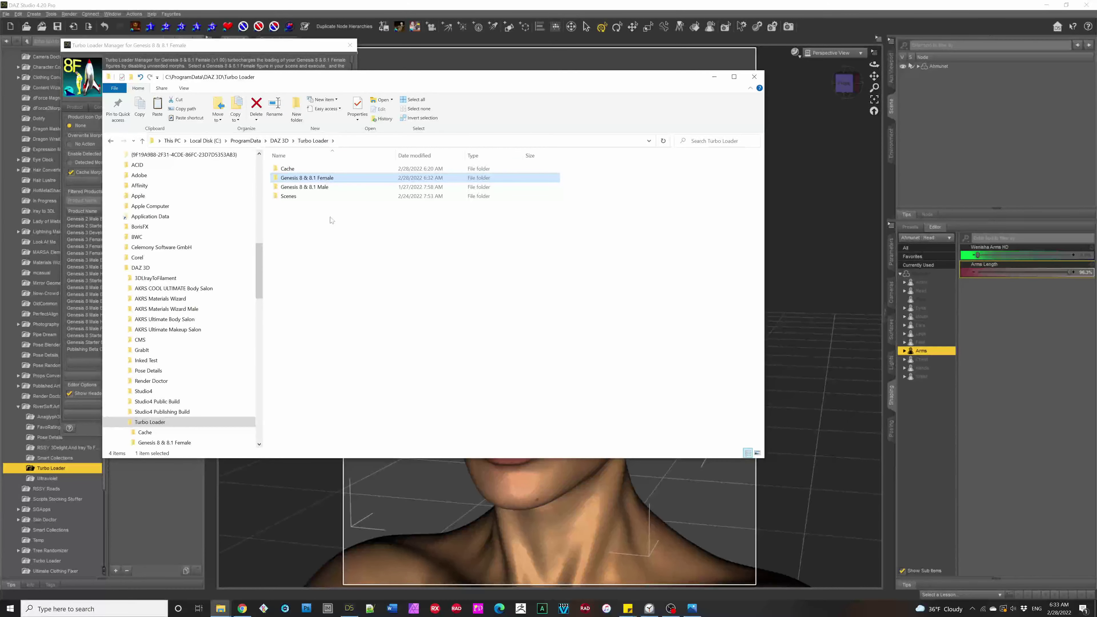
click(332, 186)
double_click(320, 178)
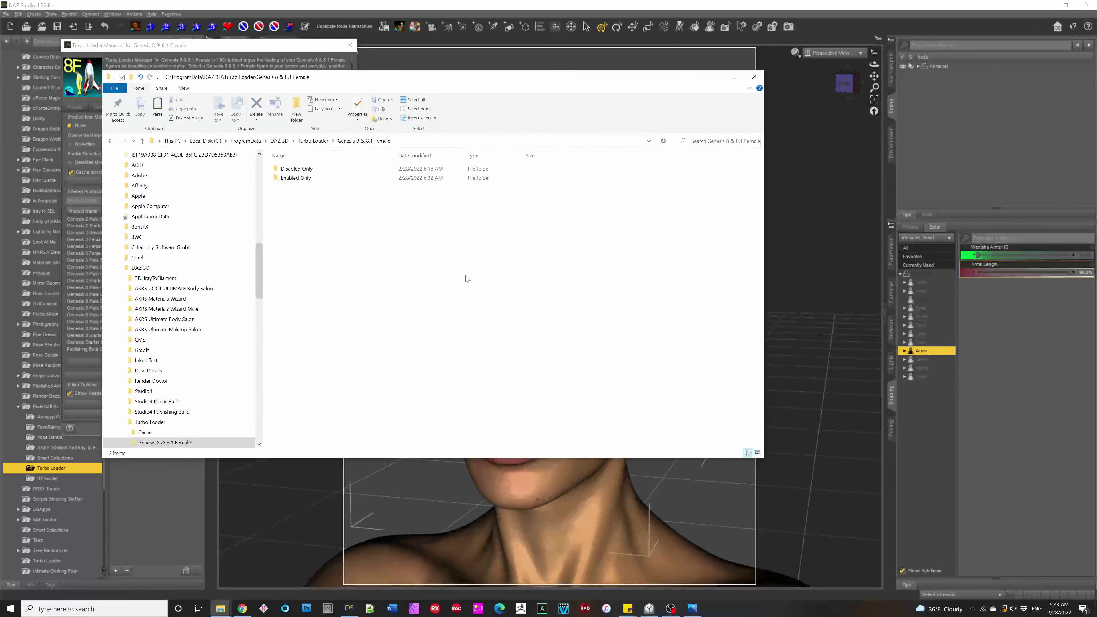
double_click(304, 178)
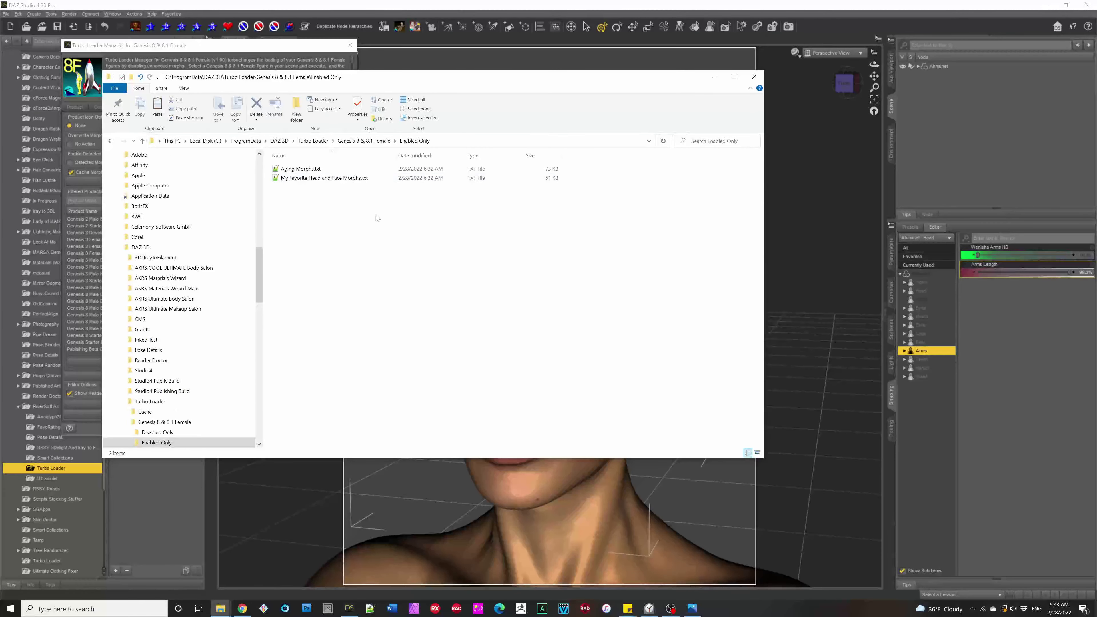
double_click(301, 169)
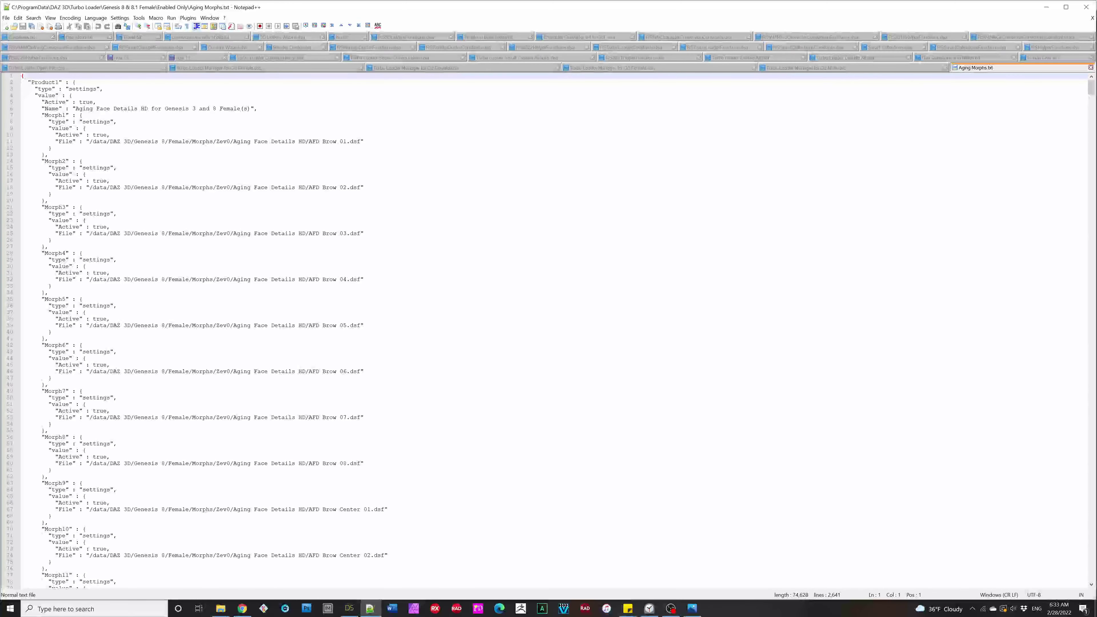
click(1088, 7)
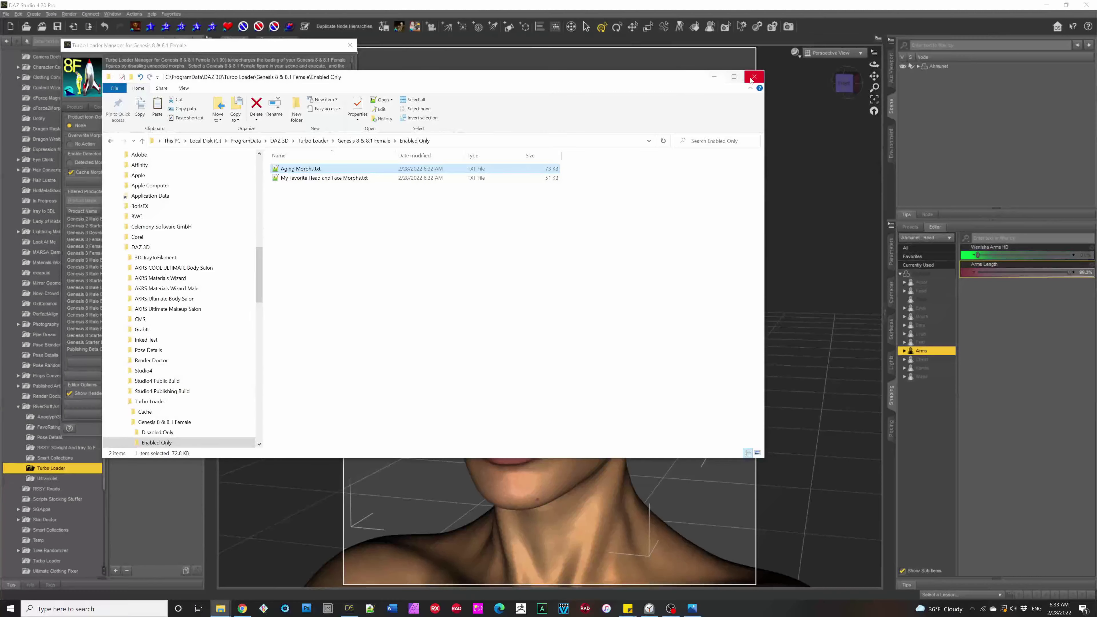
click(754, 77)
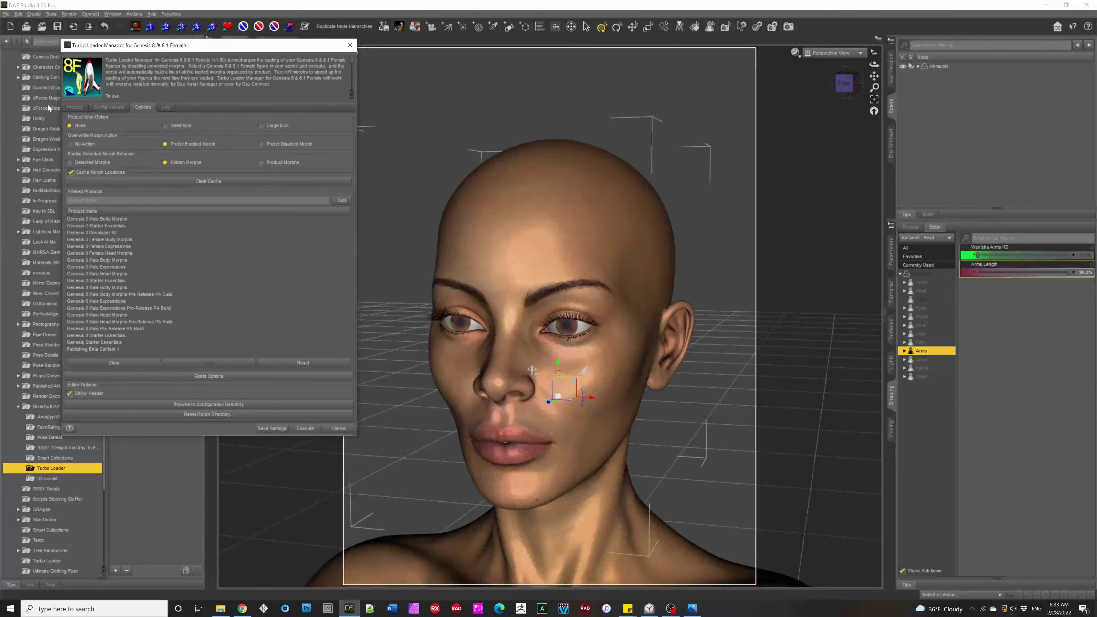
Step: Filter the product morph list by Aging, and change the filter to Age
click(74, 108)
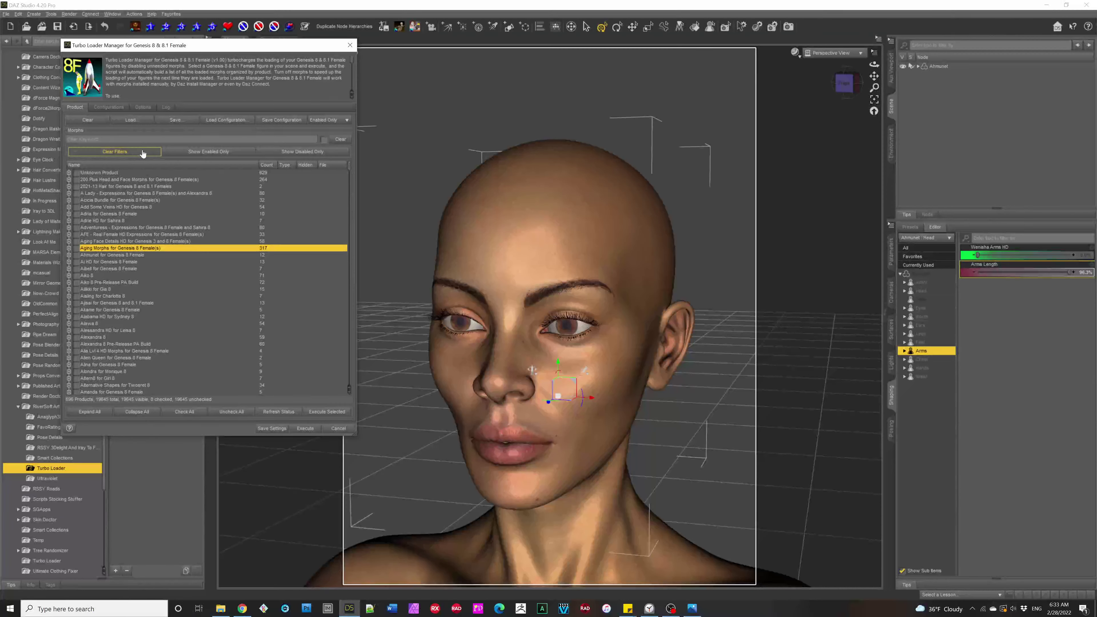
click(73, 139)
text(ging)
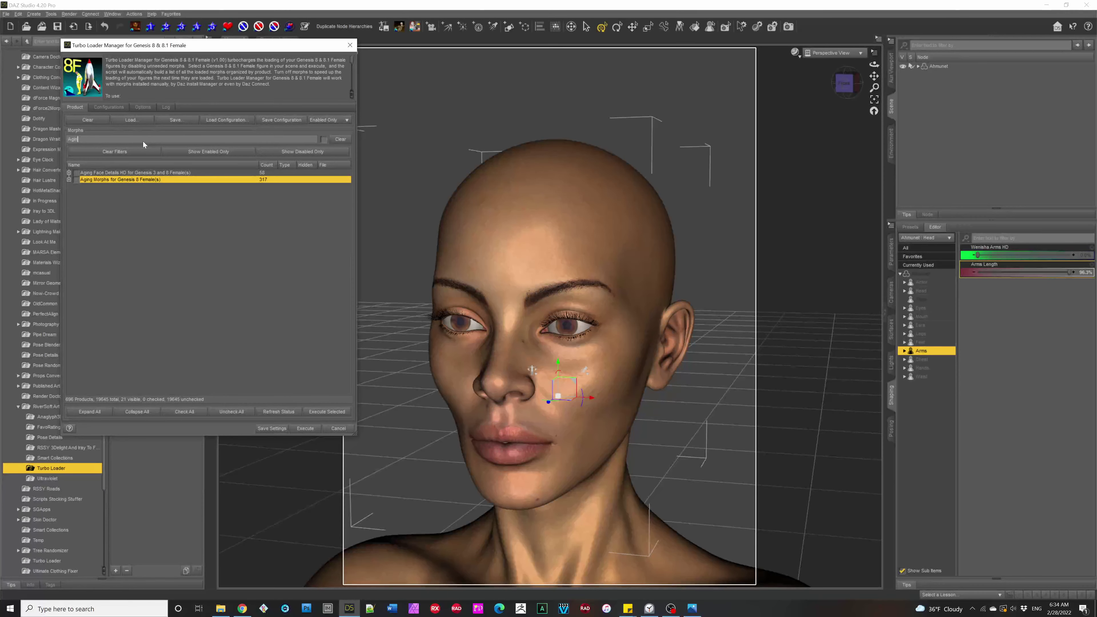
key(BackSpace)
key(BackSpace)
text(e)
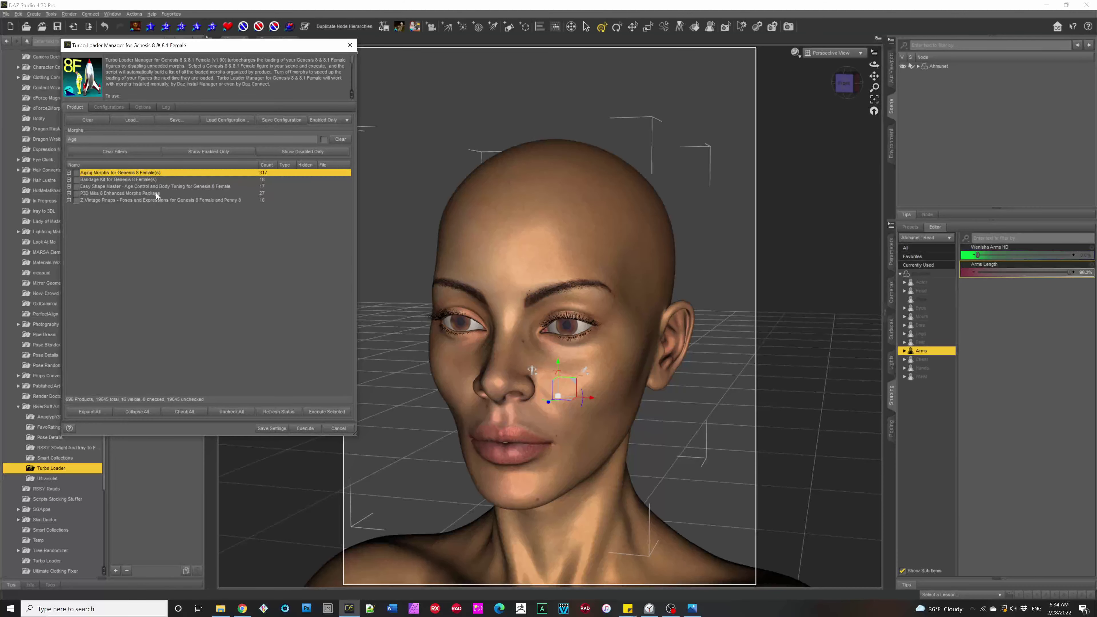
Step: Filter the morphs by Emrys, expand the four matching products to examine their morphs, and clear the filter
double_click(73, 140)
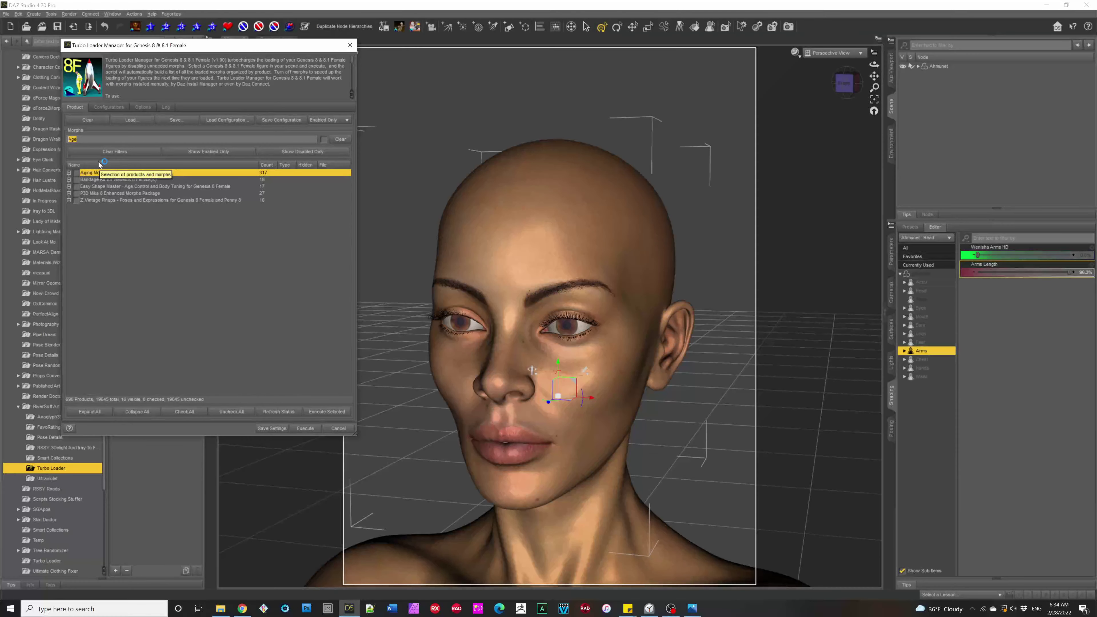
text(E)
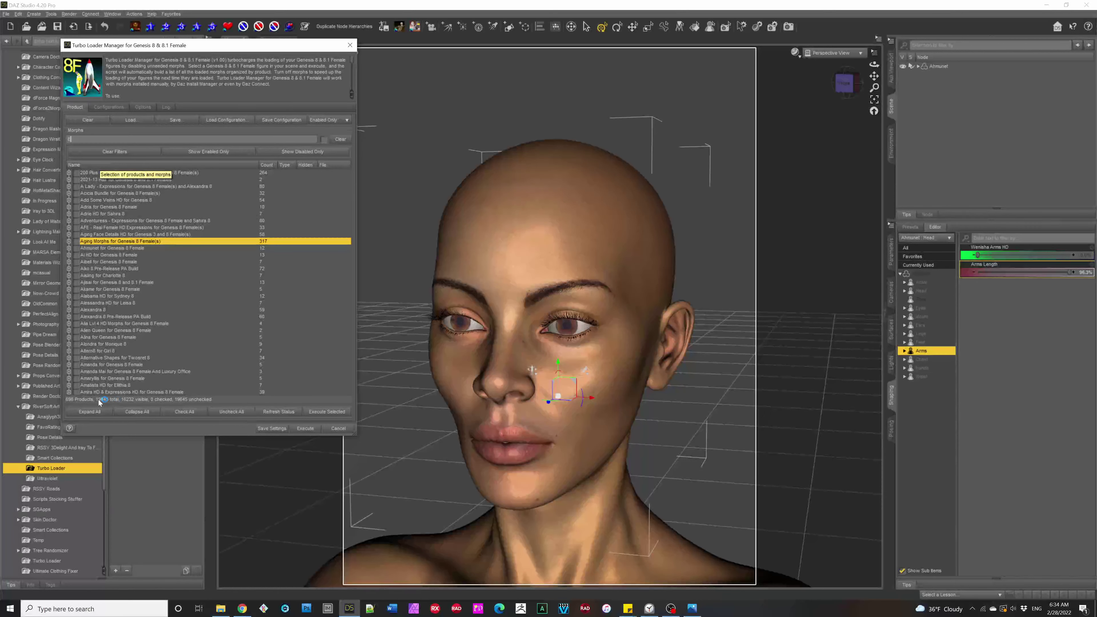
text(mrys)
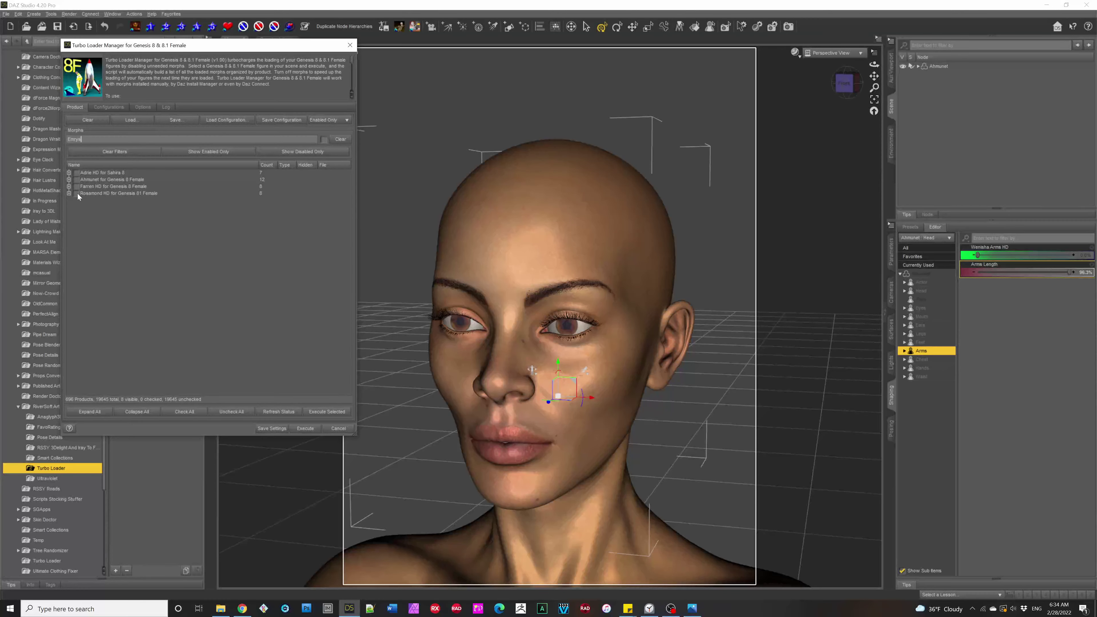
click(69, 172)
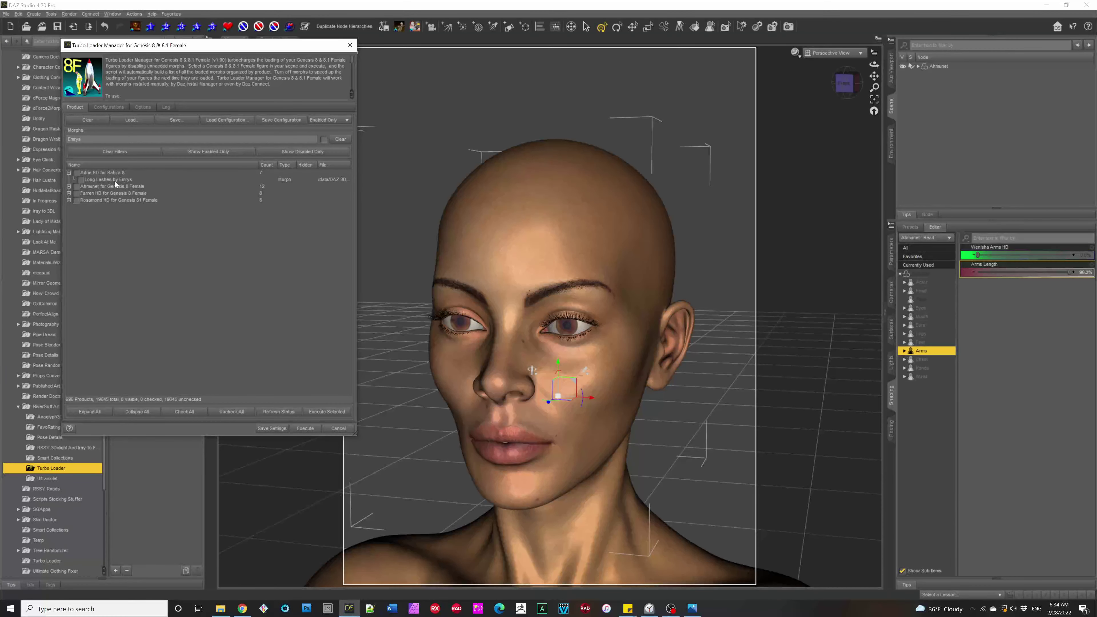
click(69, 186)
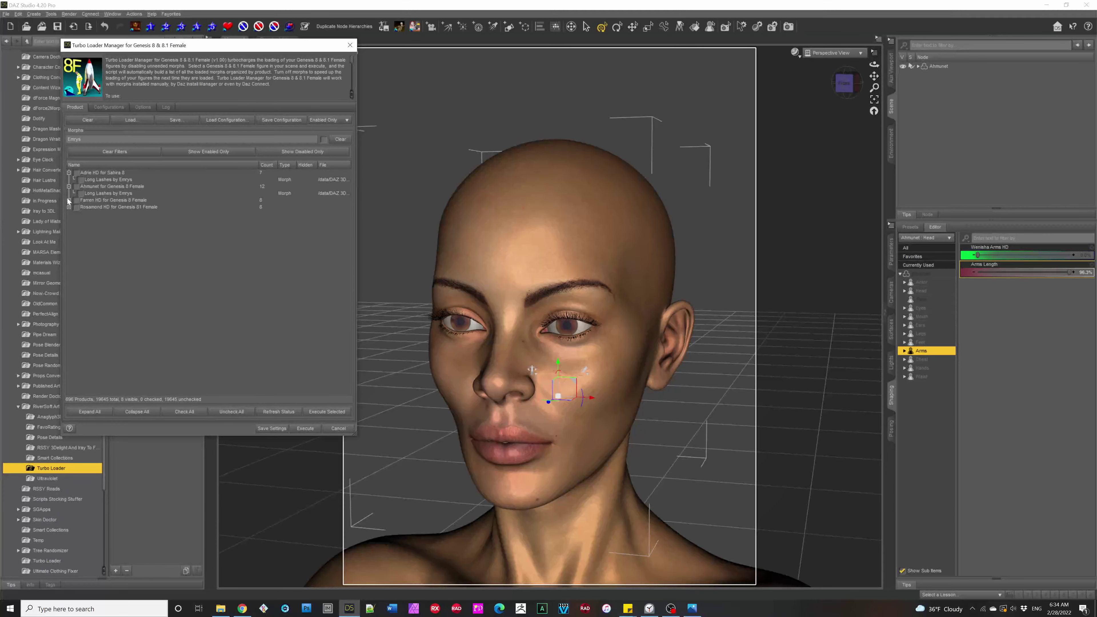
click(69, 200)
click(68, 214)
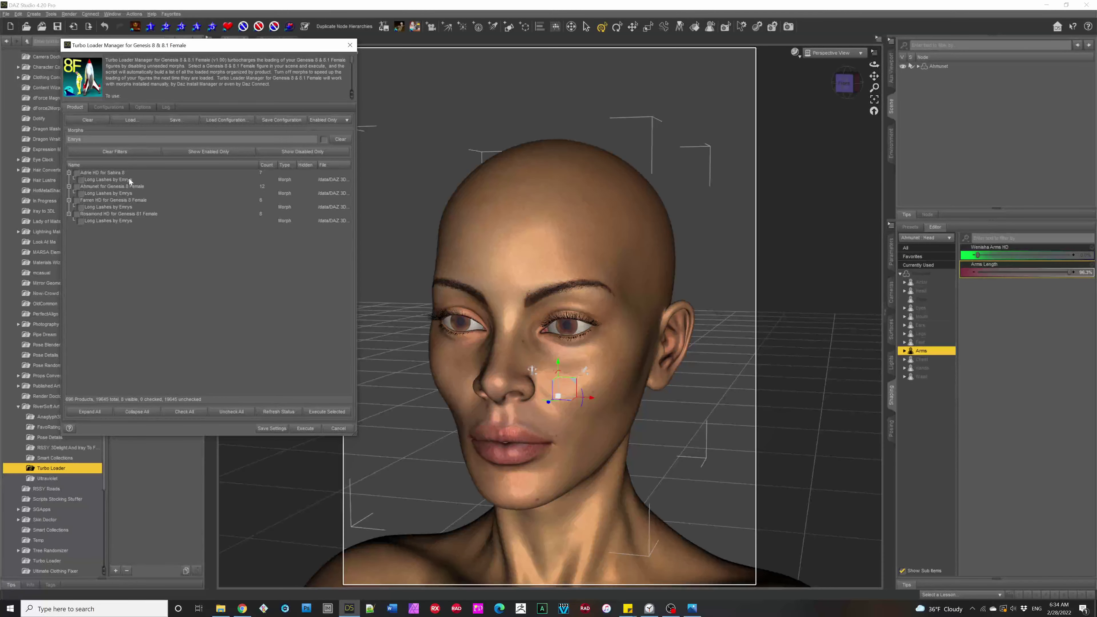
double_click(75, 139)
click(333, 140)
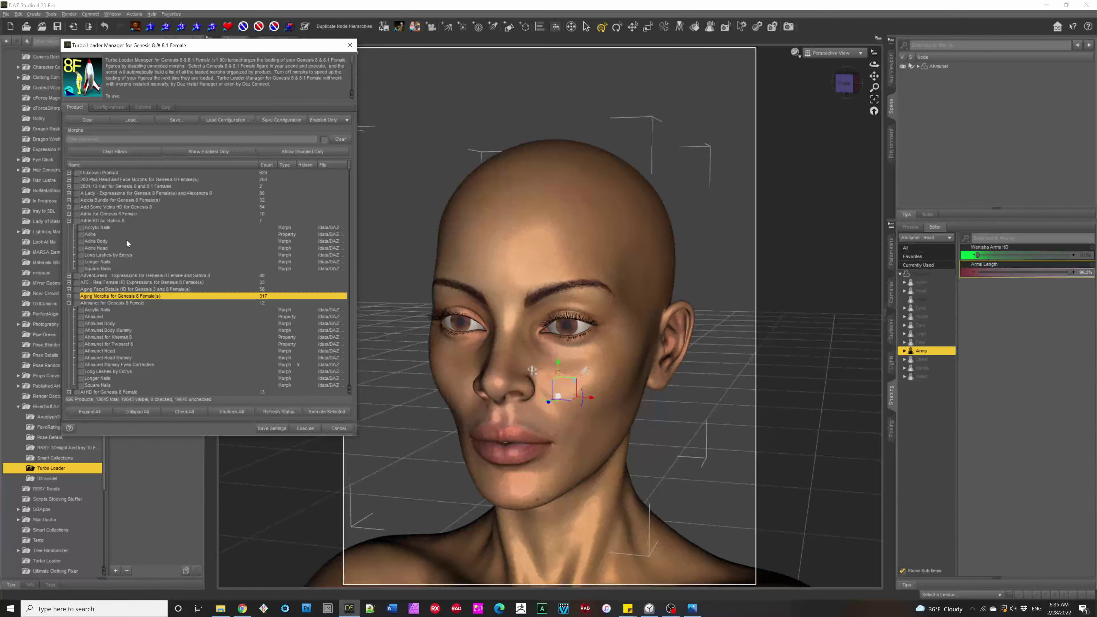
Step: Filter the morphs by Body, and check Ai Body and Ai Body HD Details under Ai HD for Genesis 8 Female
click(108, 139)
text(B)
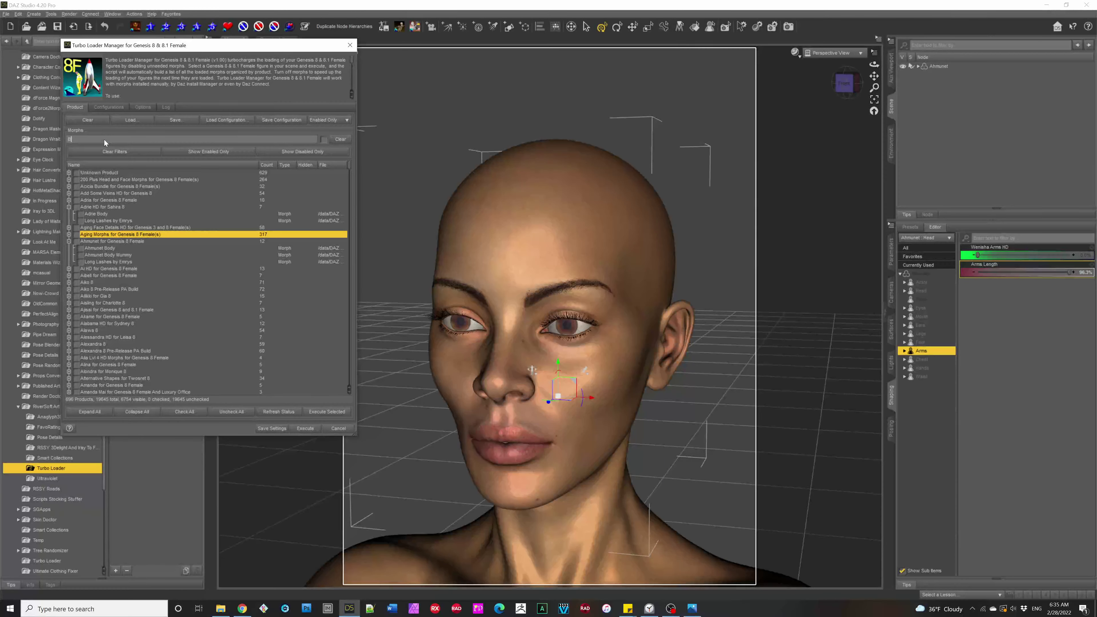
text(ody)
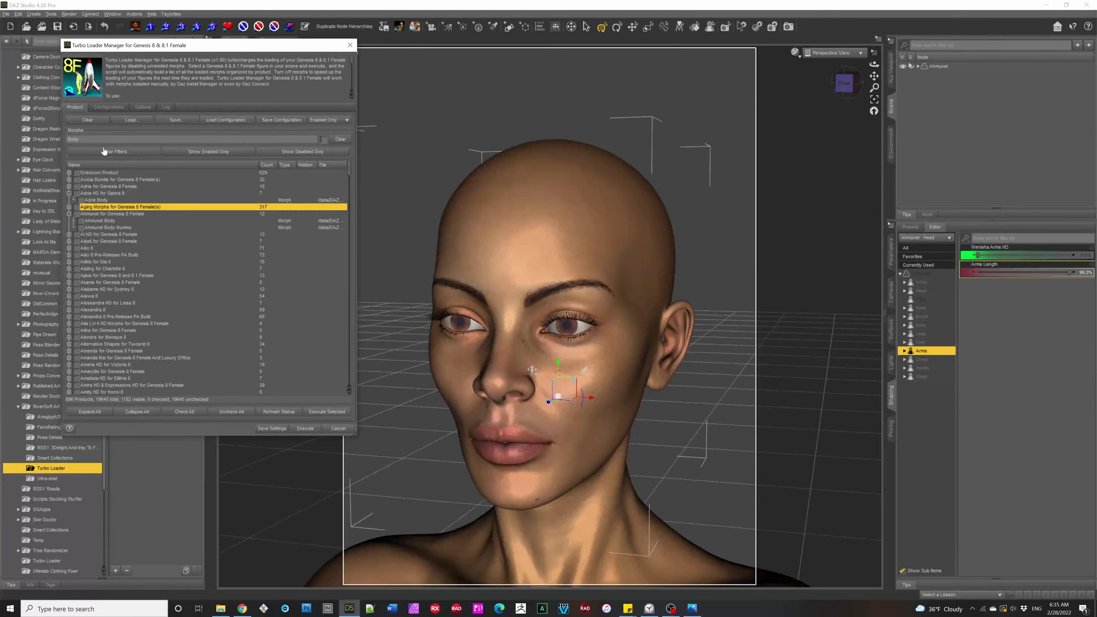
click(69, 234)
click(96, 242)
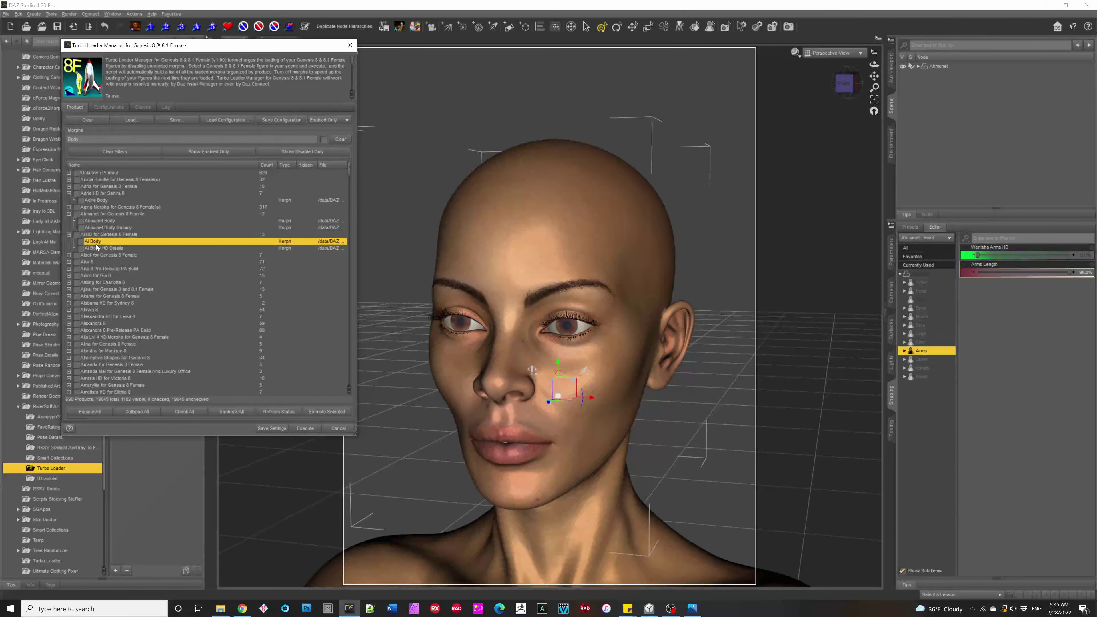
ctrl+click(100, 248)
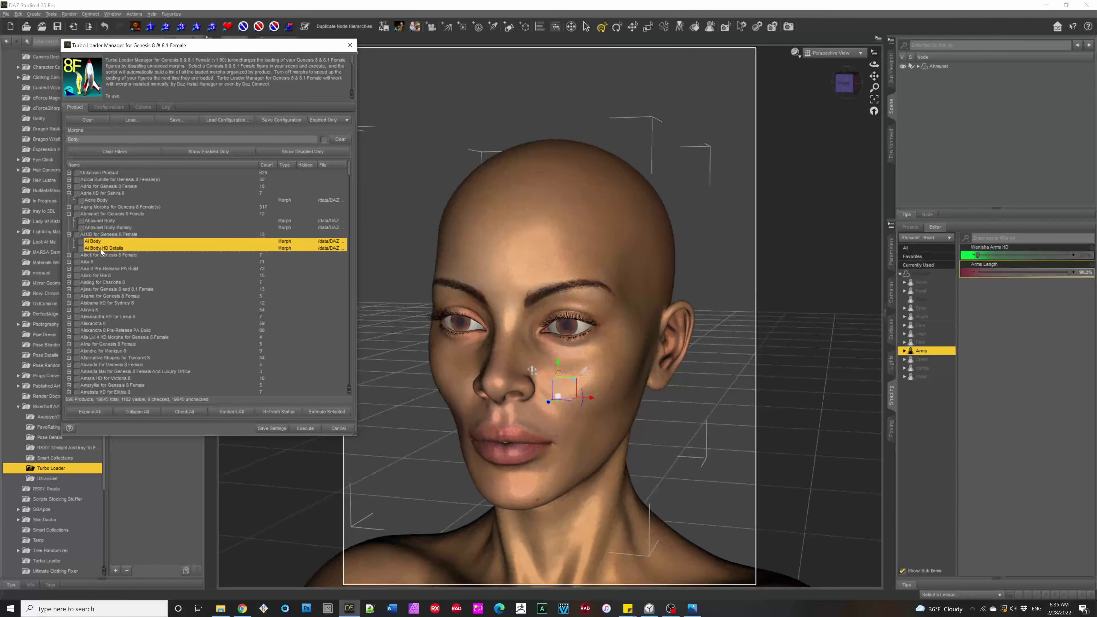
click(105, 247)
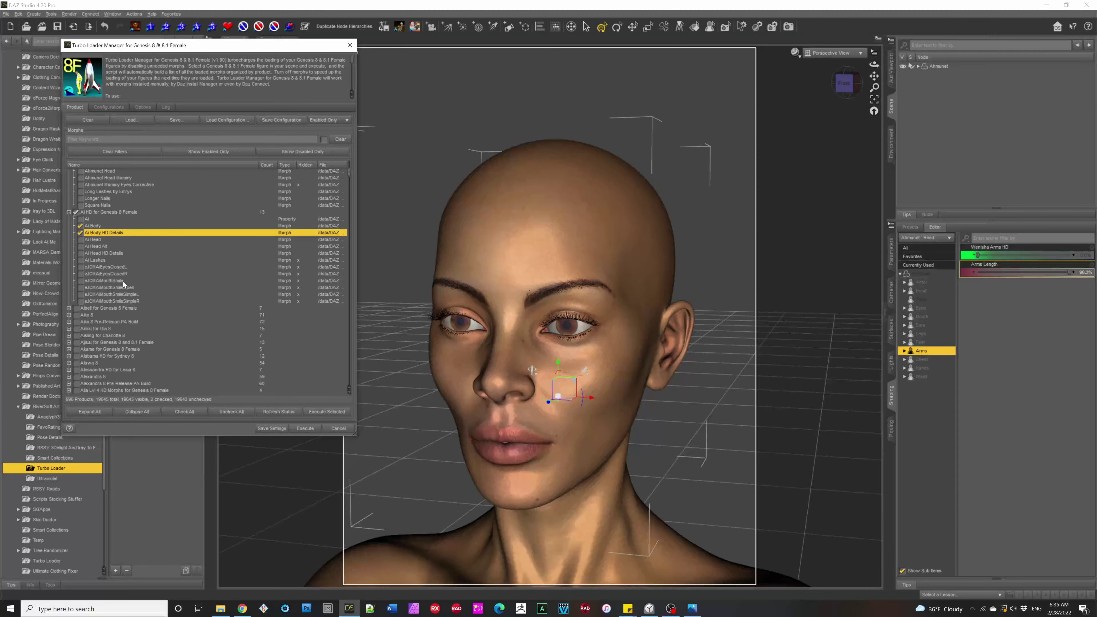
click(112, 273)
click(109, 228)
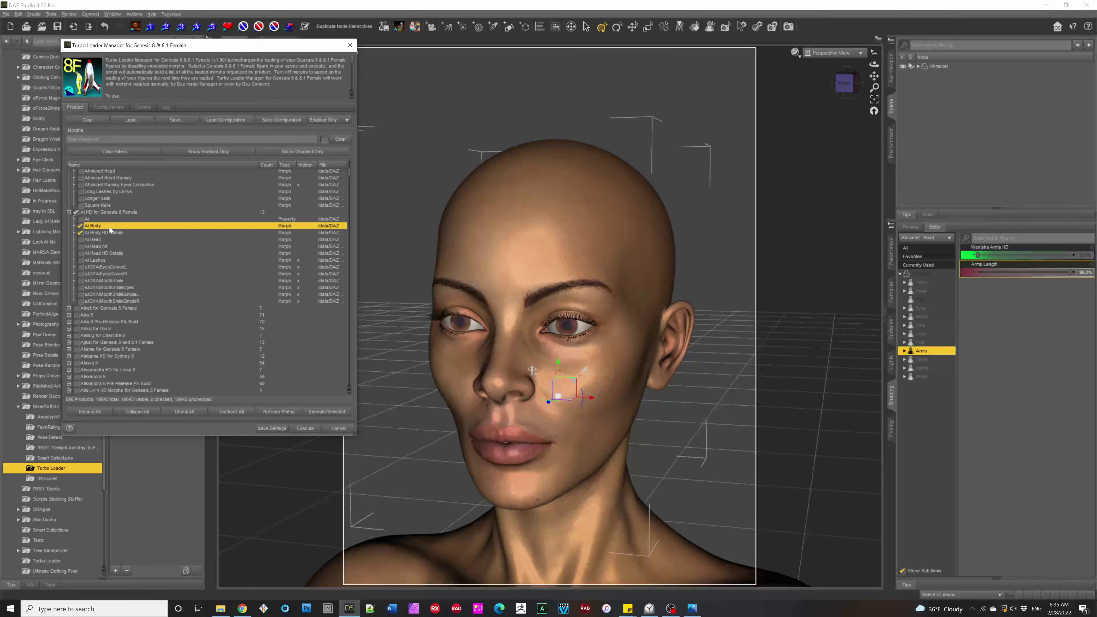
Step: Refresh the enabled status of the morphs in the product list, and cancel the refresh partway
click(108, 268)
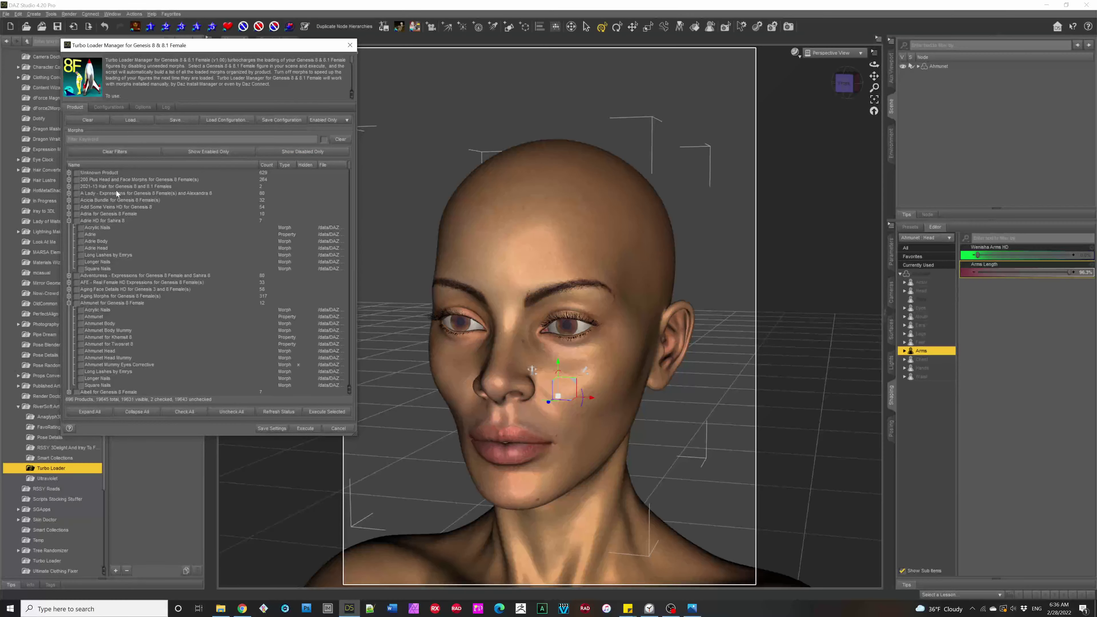
click(94, 149)
click(279, 412)
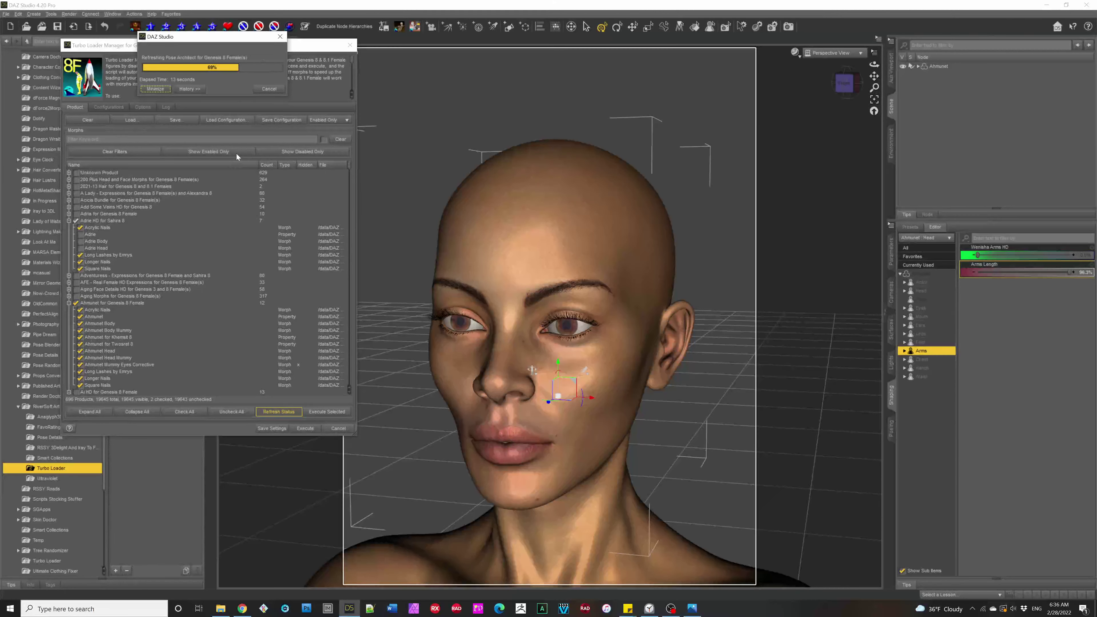
click(269, 88)
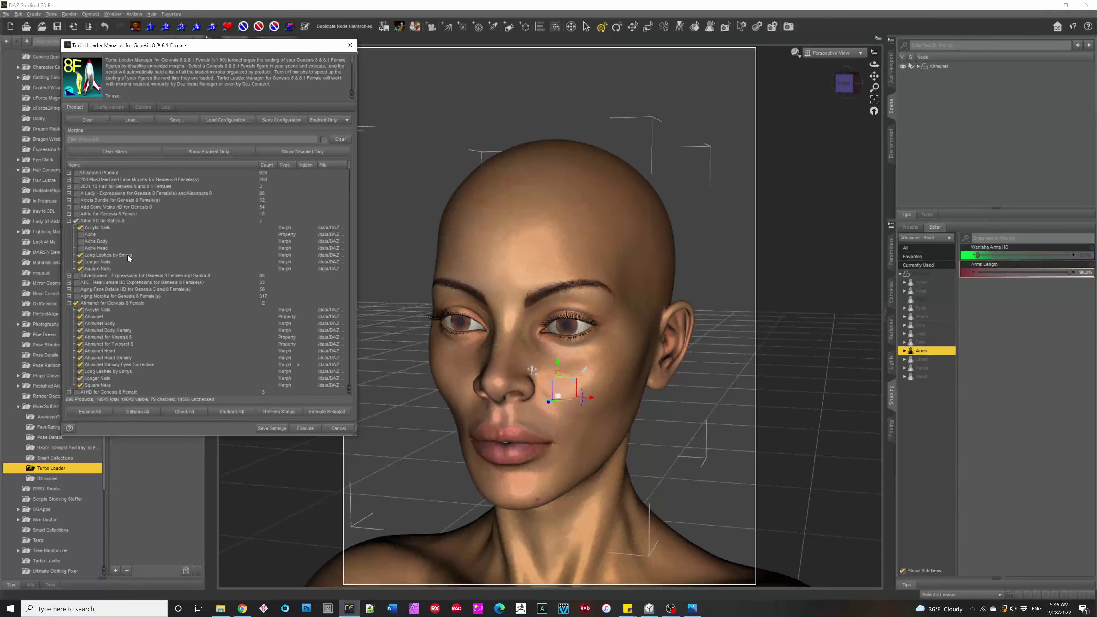
Step: Select Acrylic Nails under the Adrie HD product, examine the morph files in the emrys misc folder, and return to Turbo Loader Manager
click(116, 228)
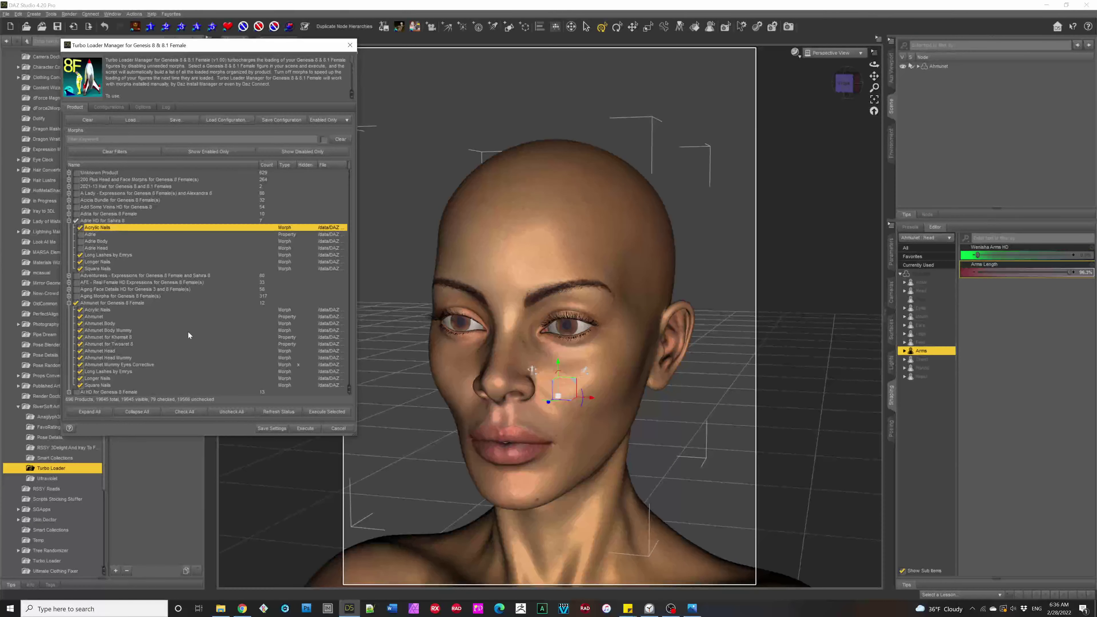
mouse_move(220, 609)
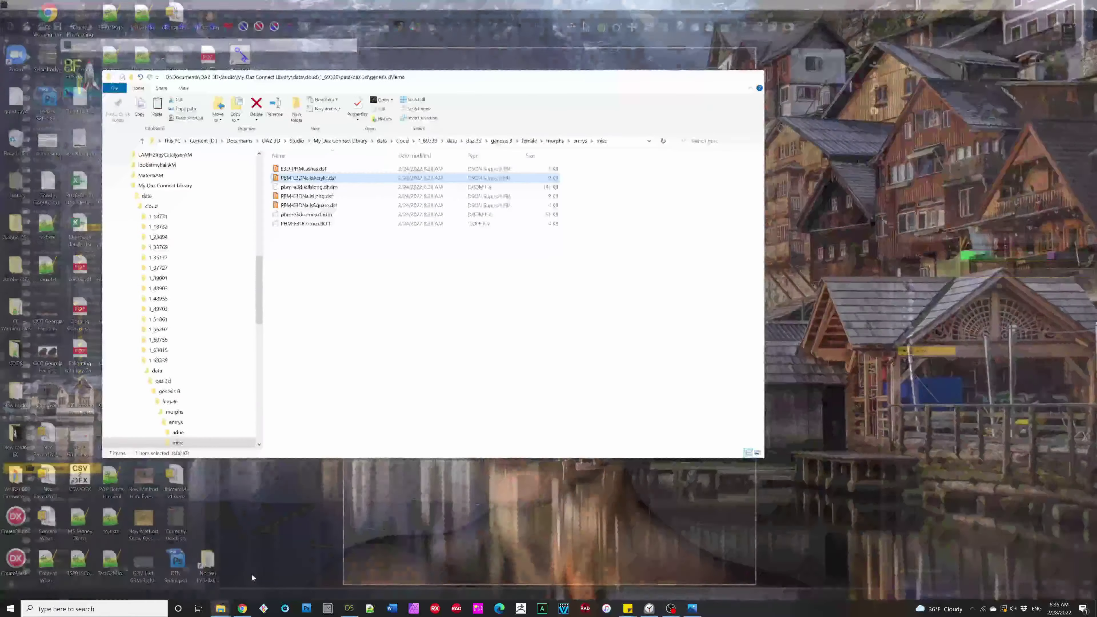
click(263, 568)
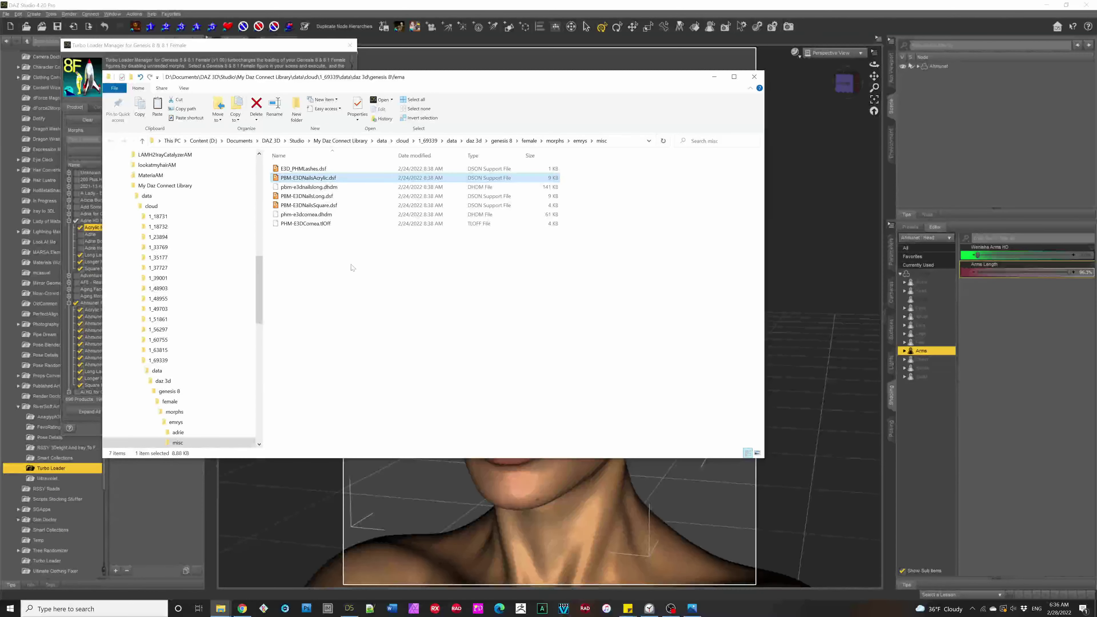
click(324, 224)
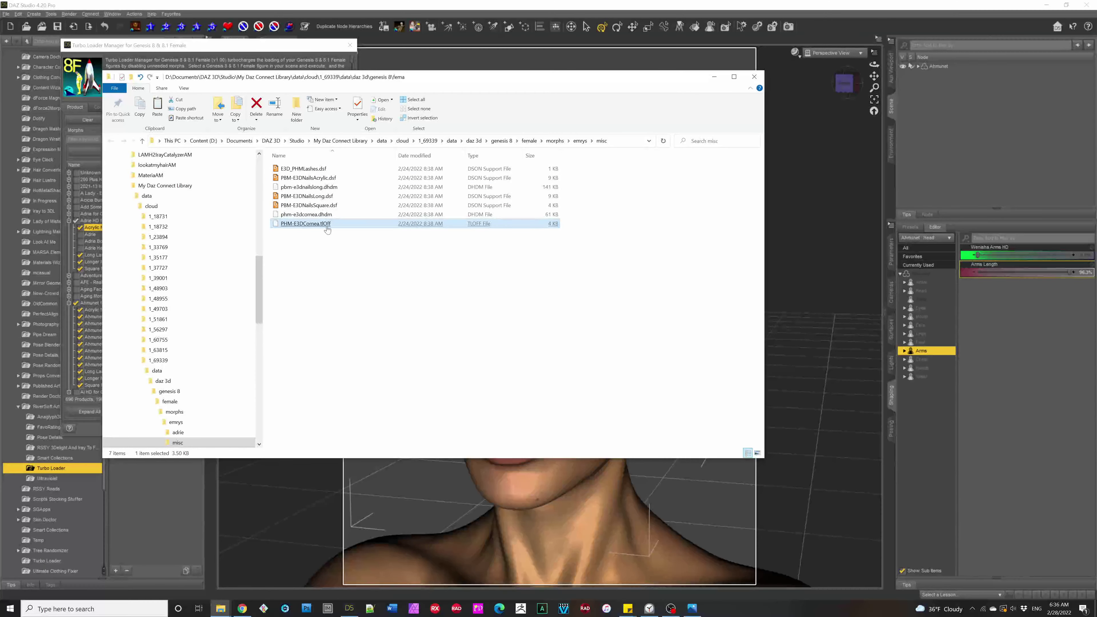
click(348, 273)
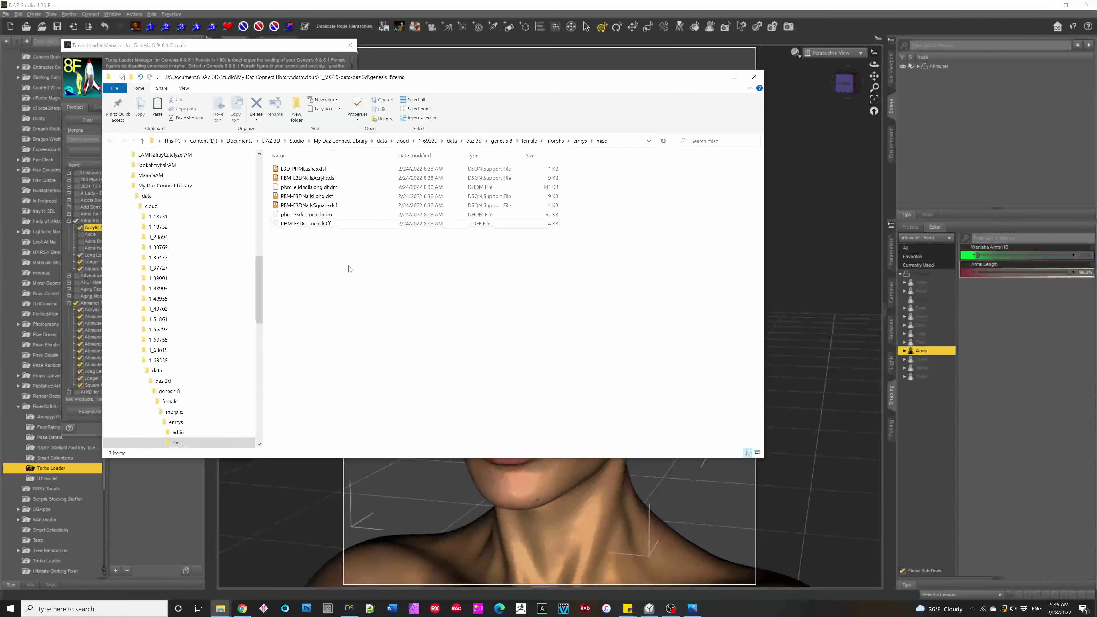
click(237, 49)
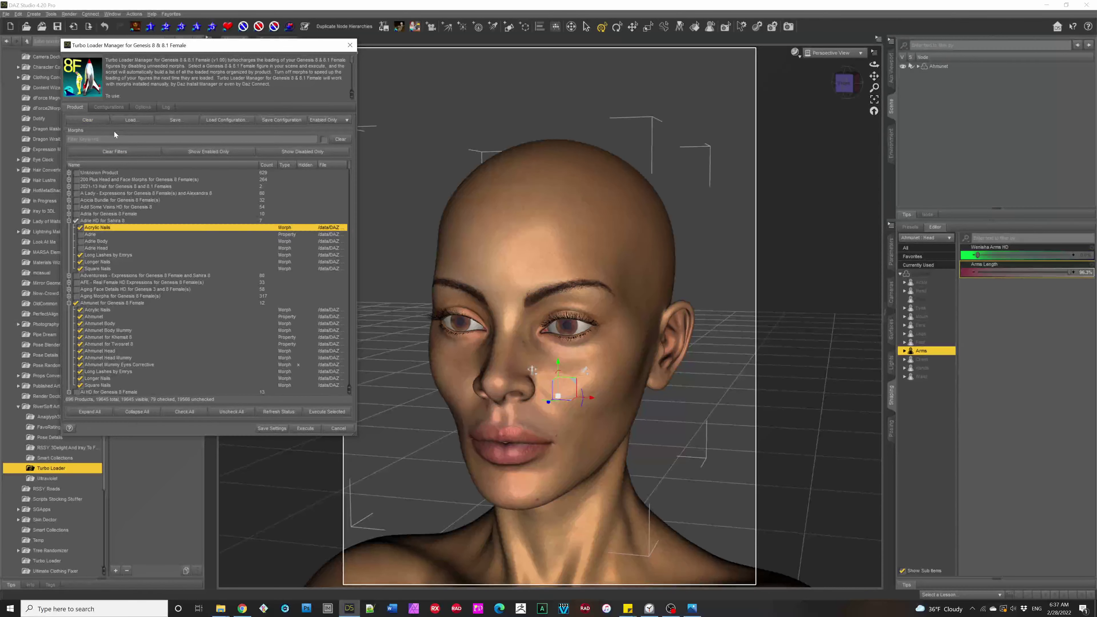
Step: Preview the product list with the Small Icon option, restore the product icon option to None, and close the manager without executing
click(104, 108)
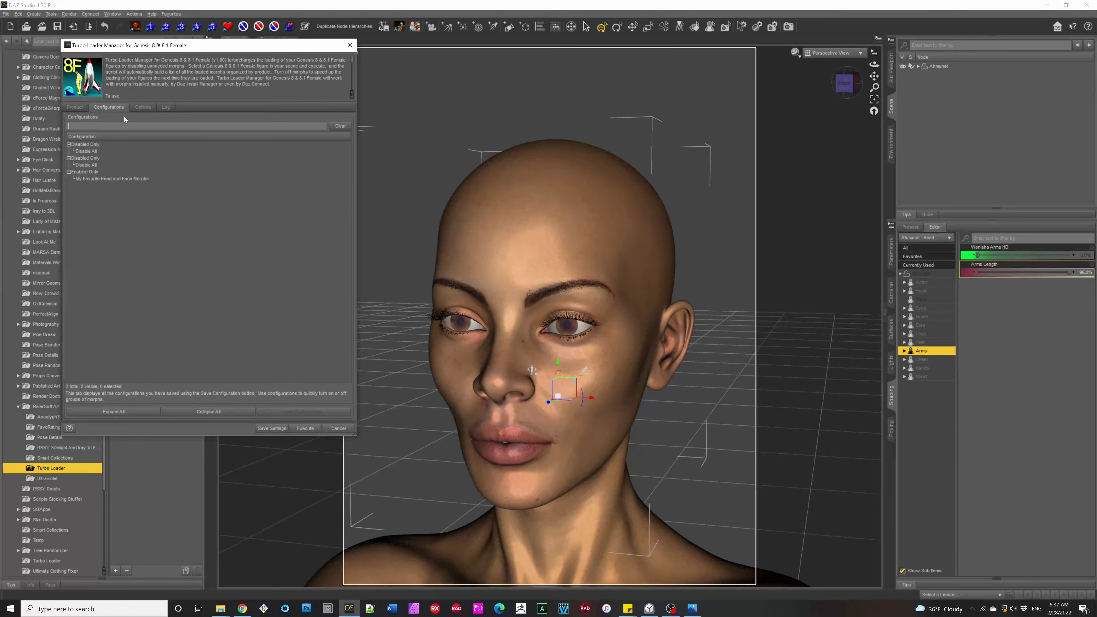
click(143, 107)
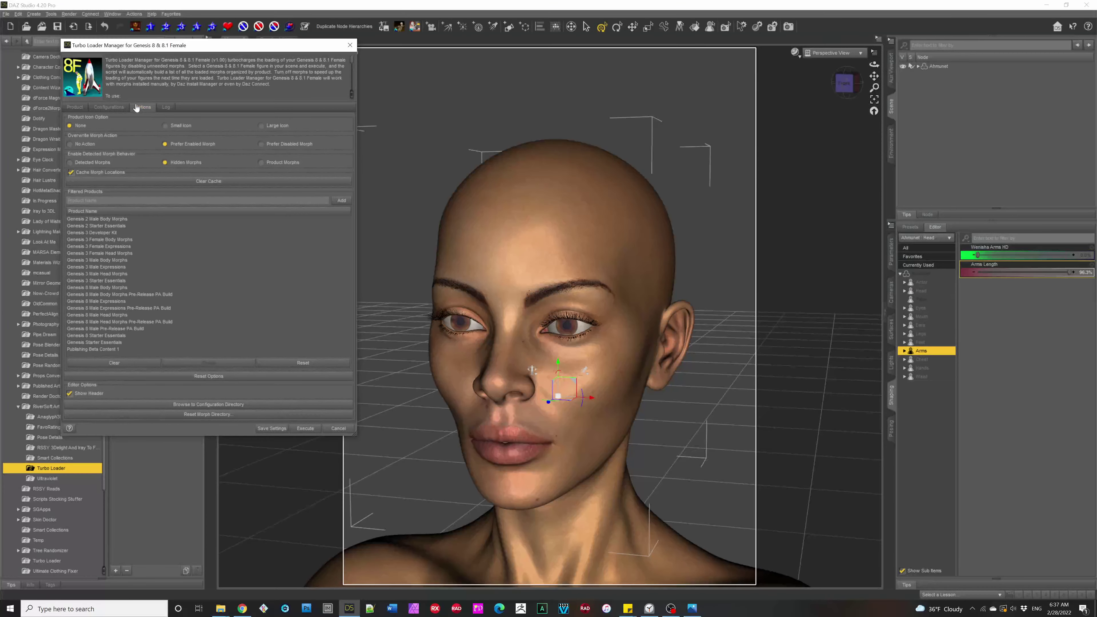
click(171, 126)
click(75, 107)
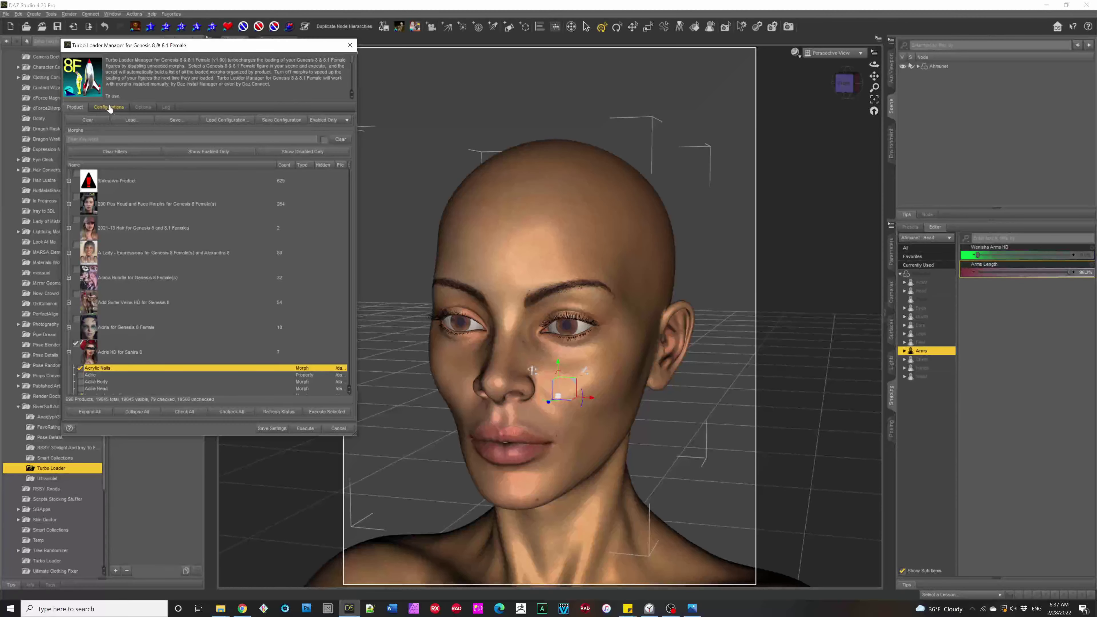
click(143, 108)
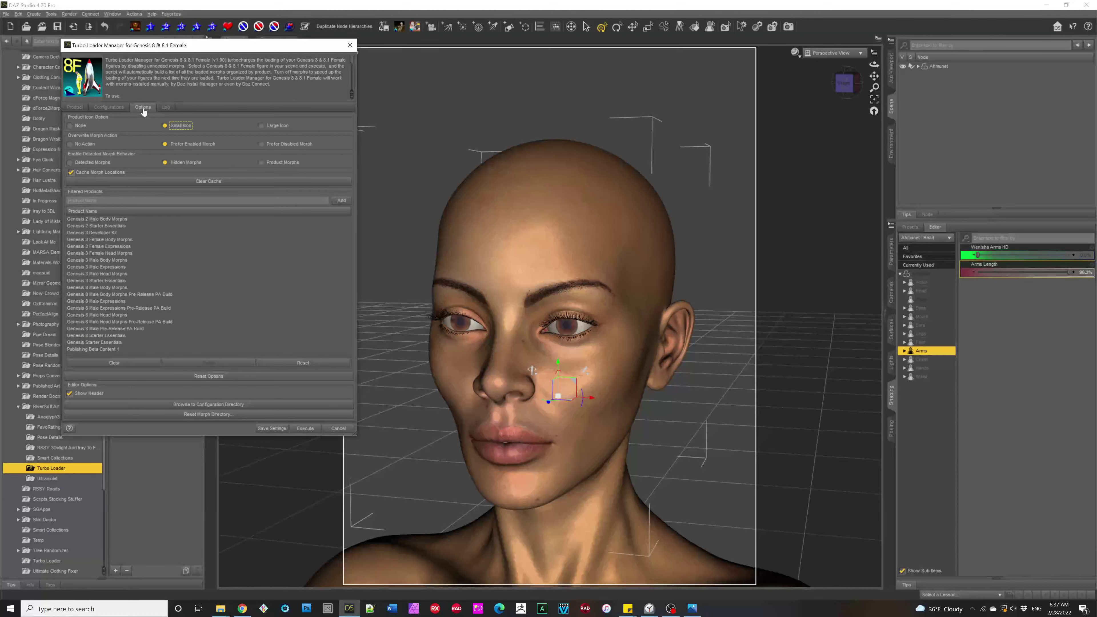
click(69, 125)
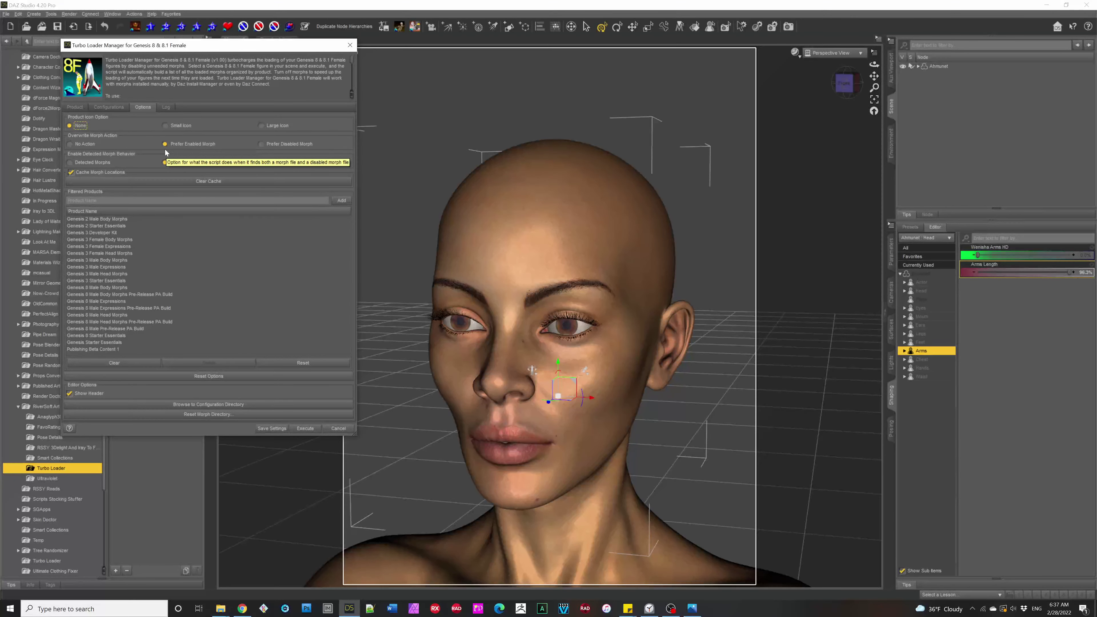
click(220, 149)
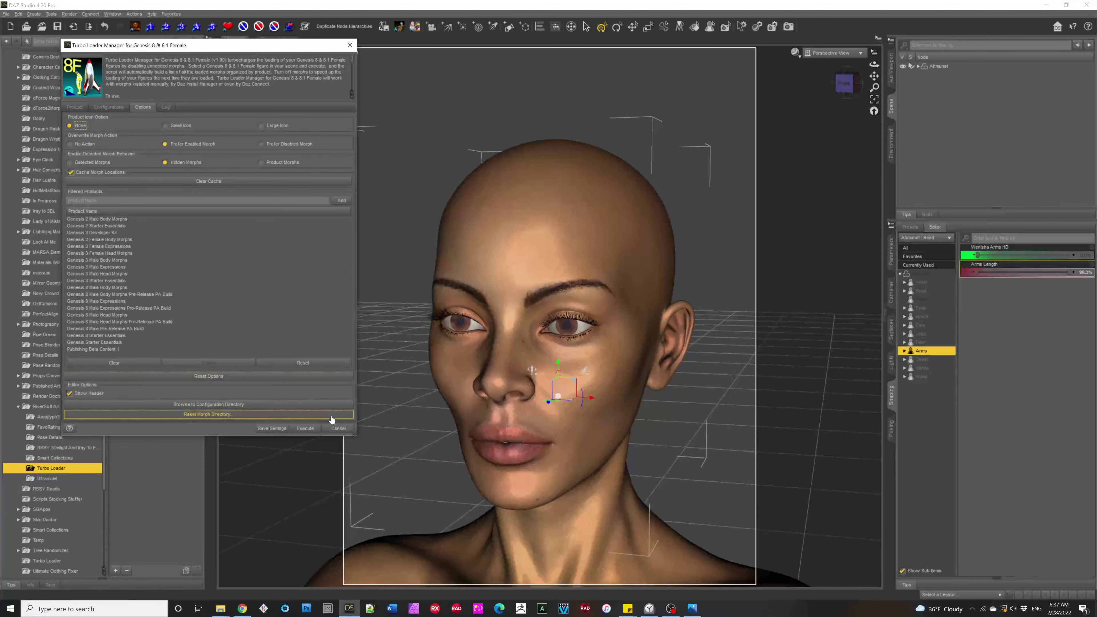
click(343, 430)
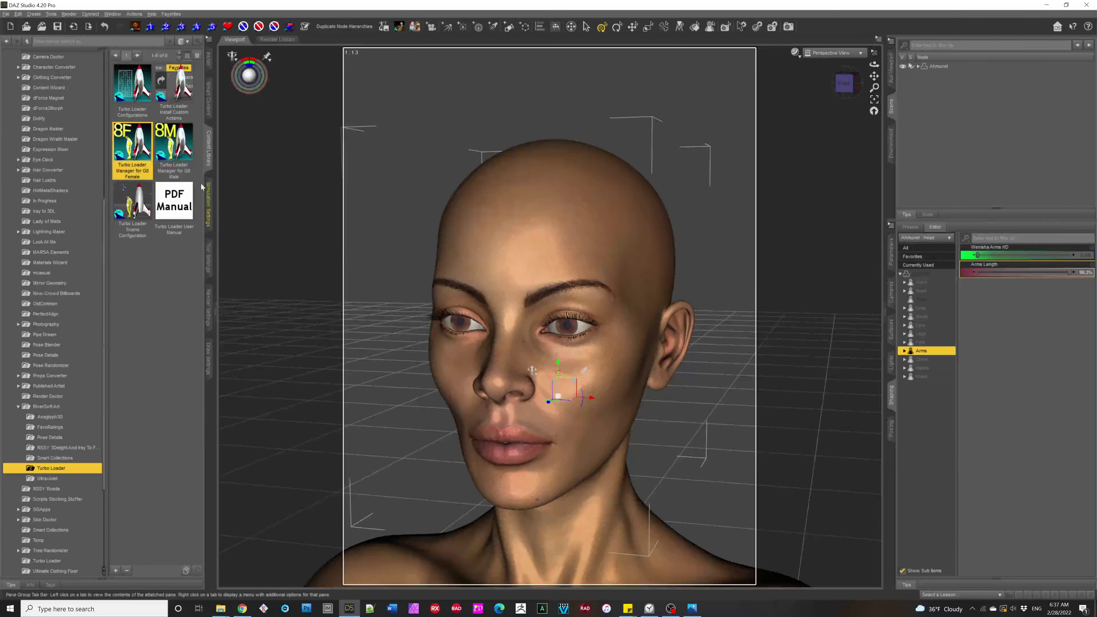
Step: Open the Turbo Loader scene folder under Scenes > Scripting in My Library
click(207, 102)
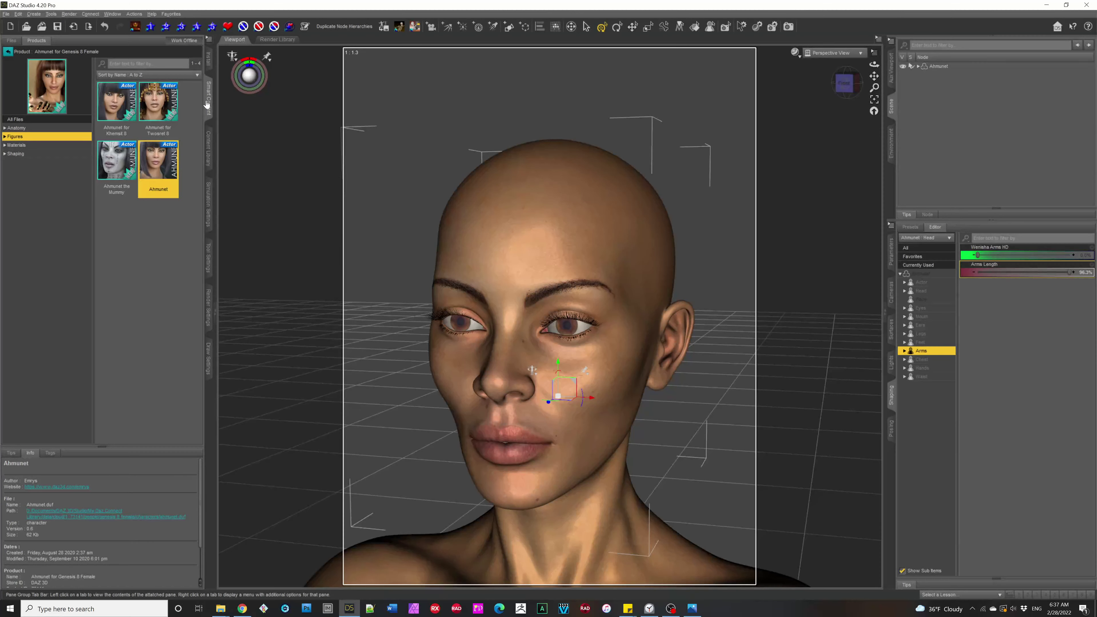
click(208, 149)
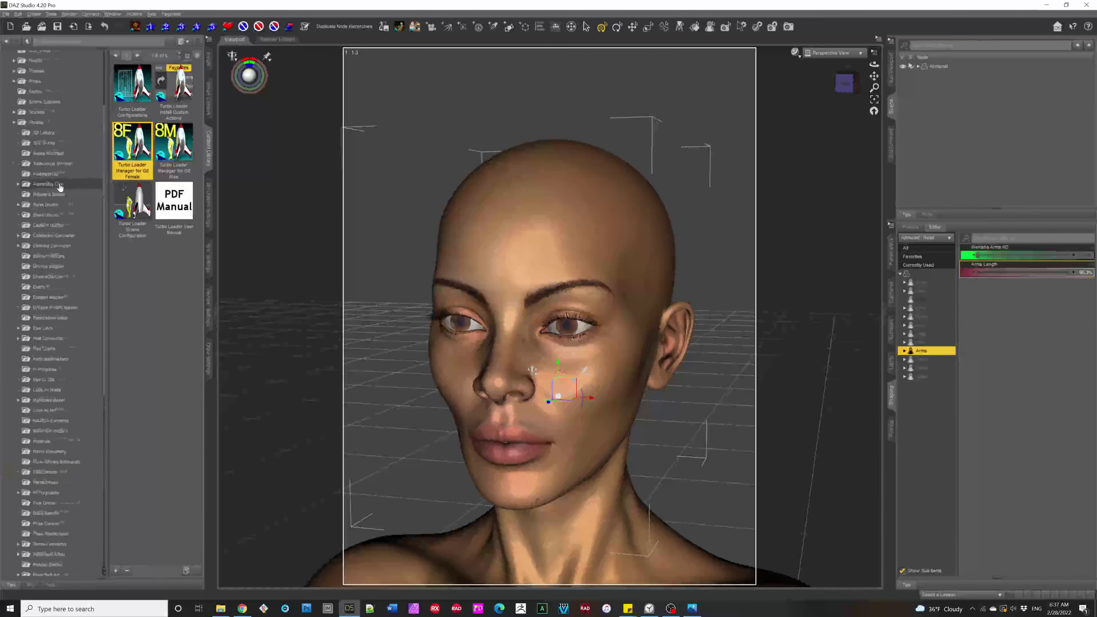
scroll(60, 186, up, 3)
click(14, 210)
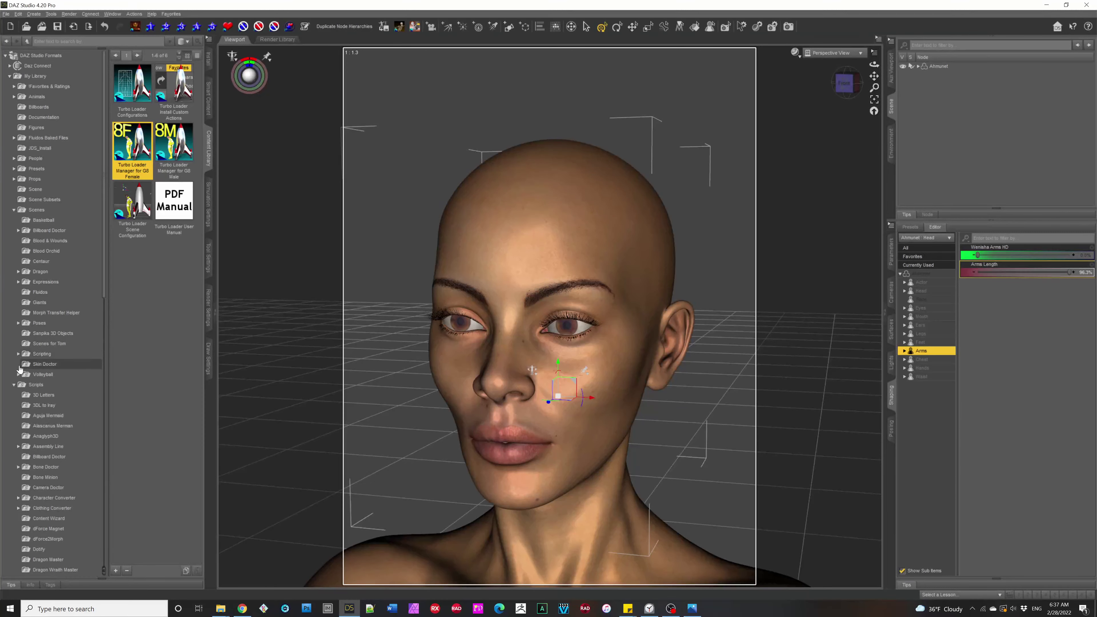
click(18, 354)
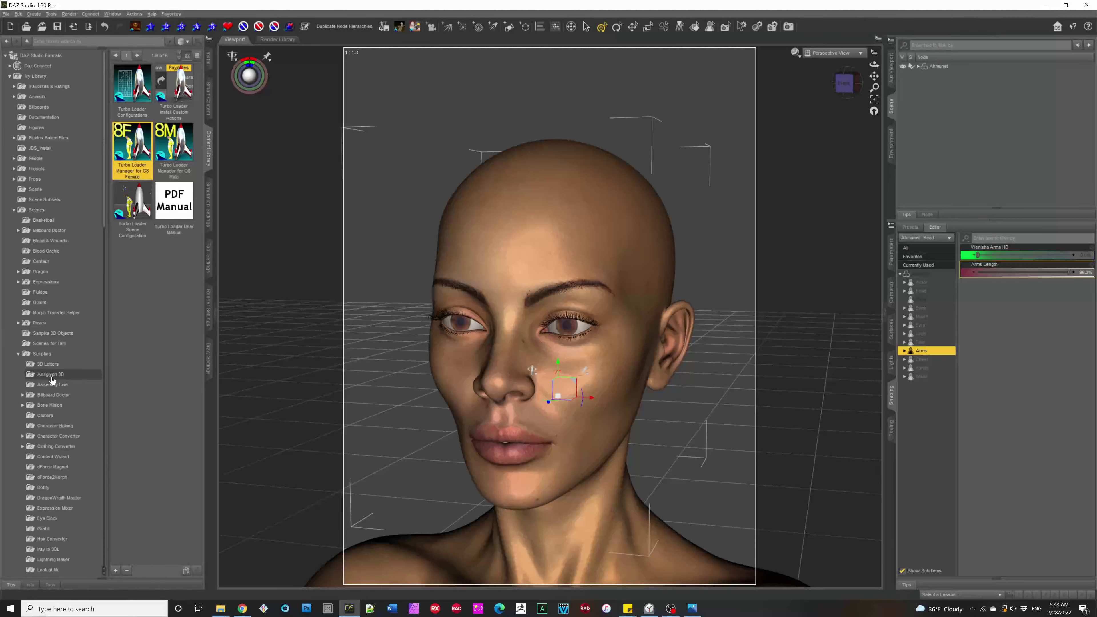
scroll(52, 381, down, 9)
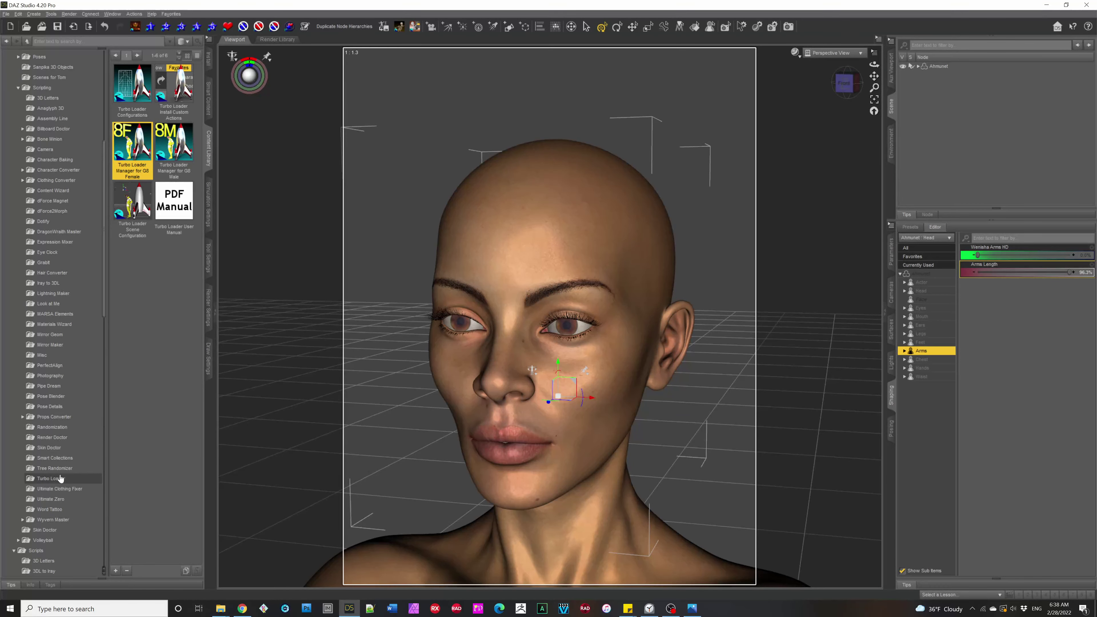
click(61, 478)
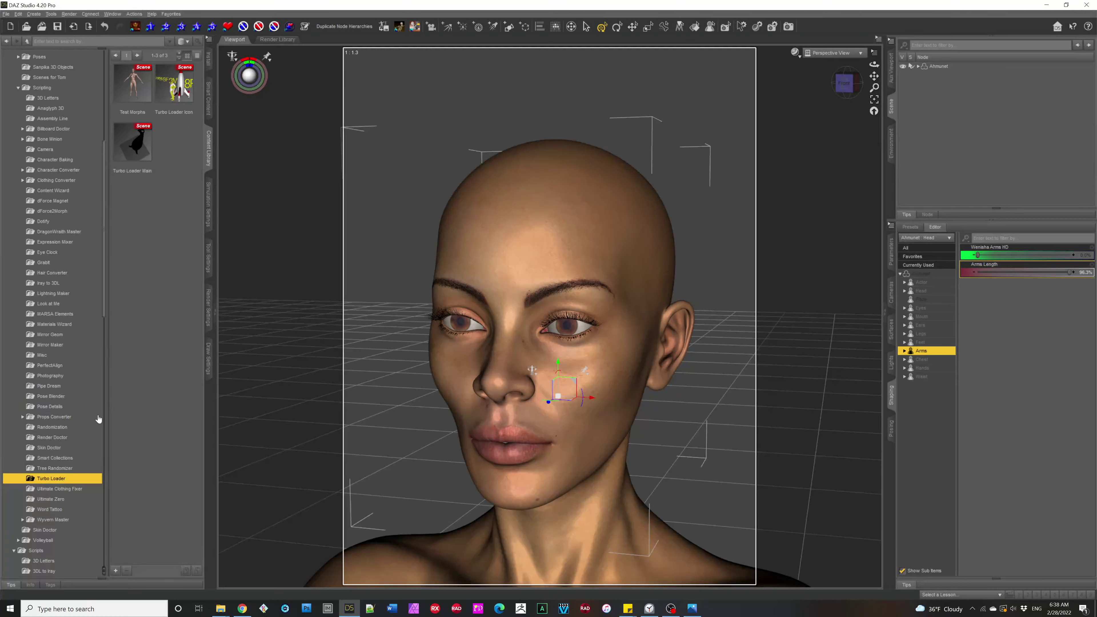
Step: Load the Test Morphs scene without saving the current one, skipping the installation of missing products
double_click(132, 95)
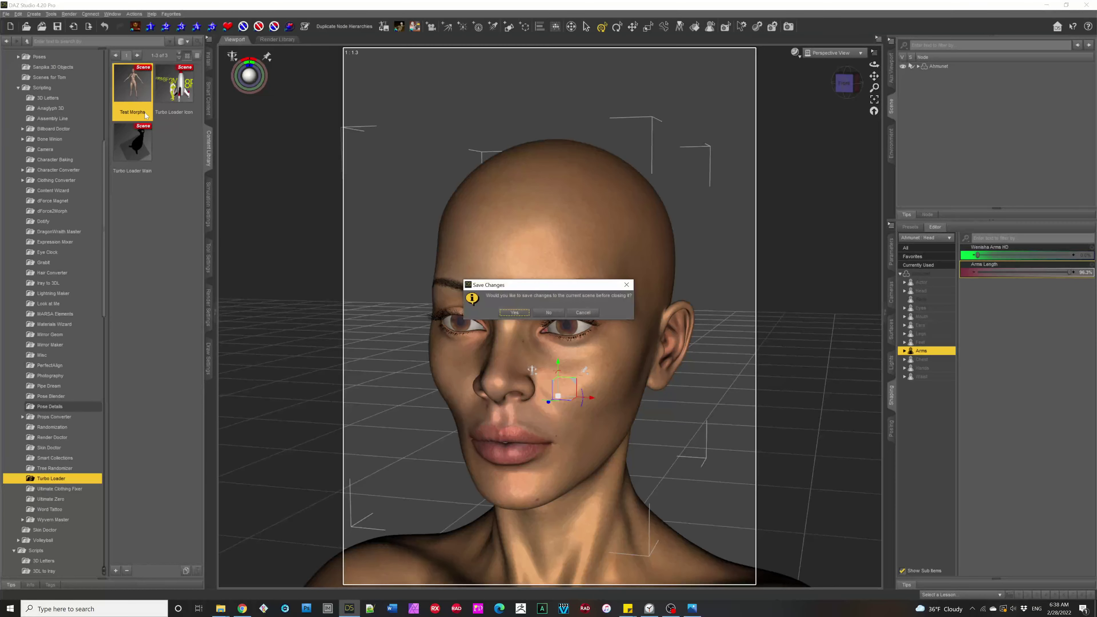
click(549, 312)
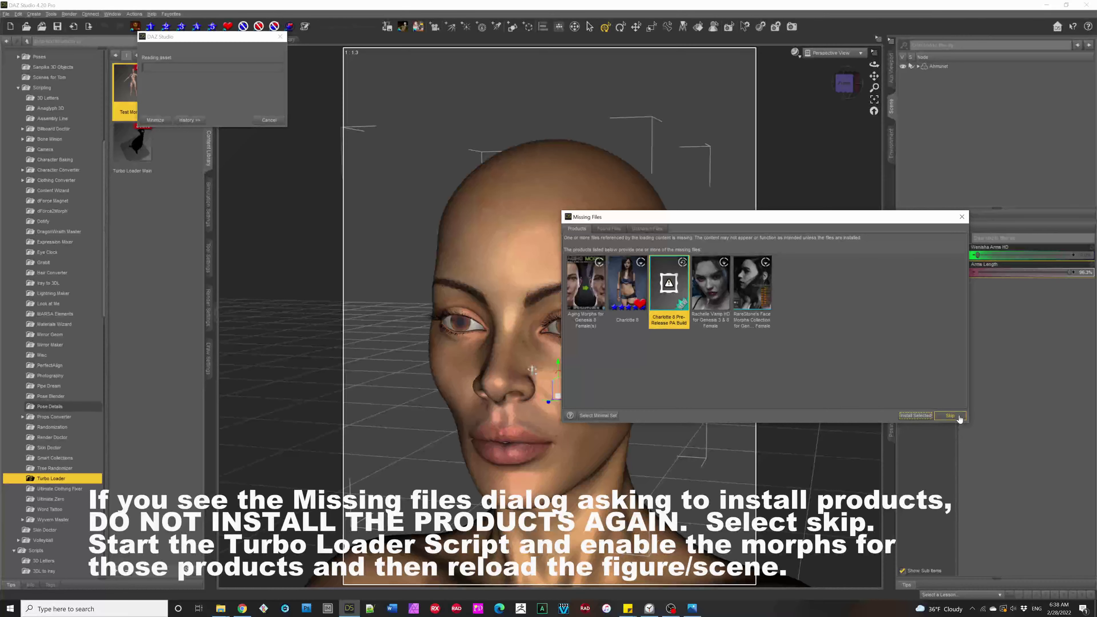
click(951, 416)
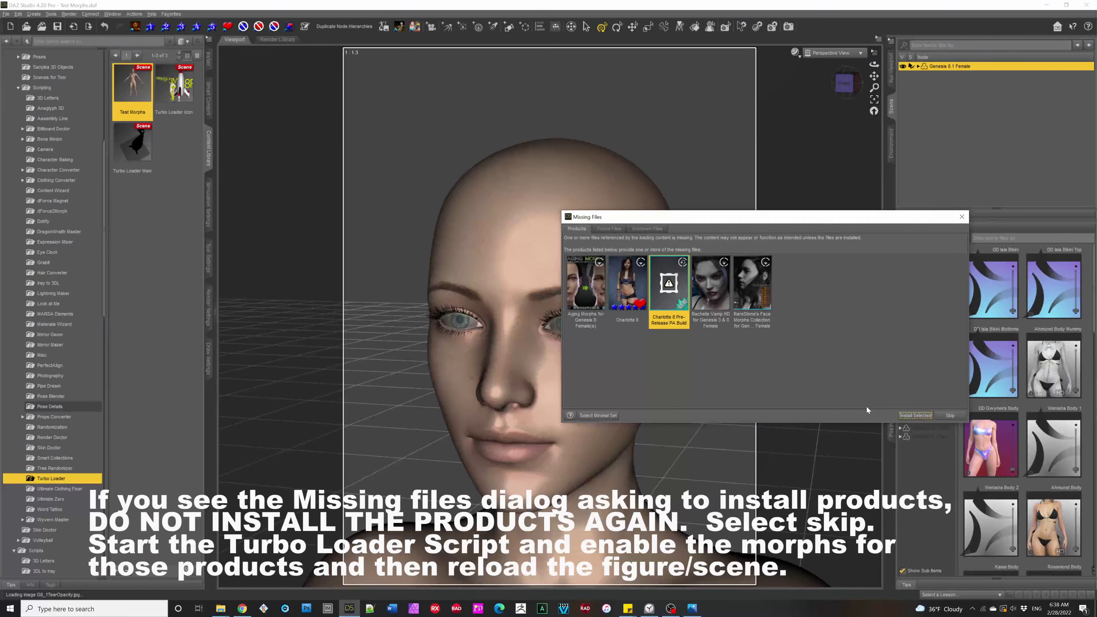
click(942, 416)
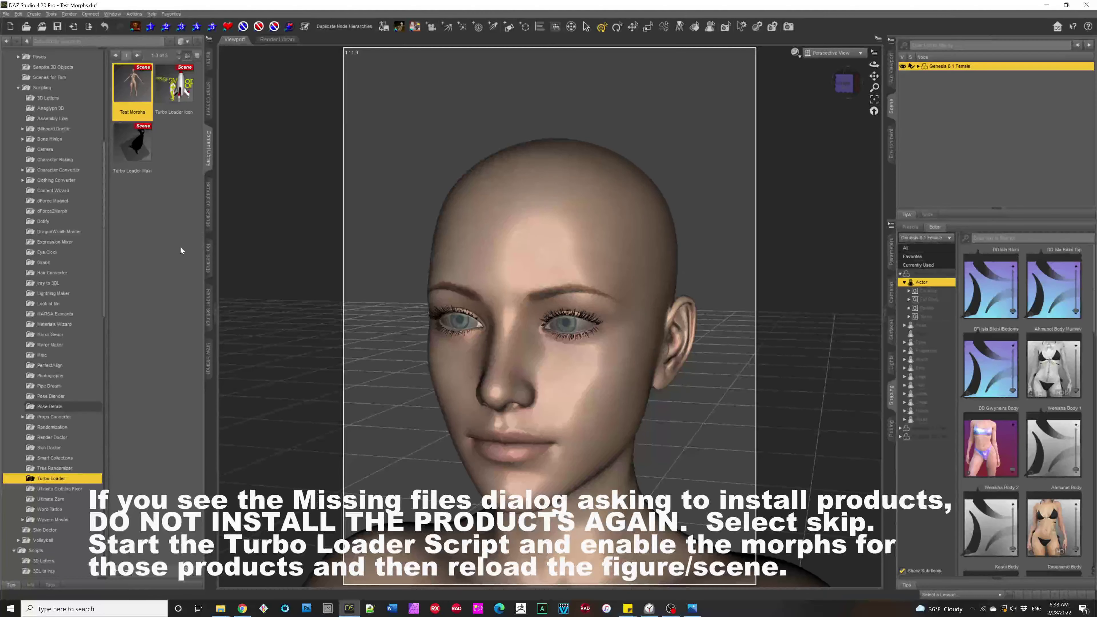
Step: Launch Turbo Loader Manager for G8 Female from the RiverSoft Art scripts, and decline inspecting the scene's character for morphs
scroll(58, 450, down, 15)
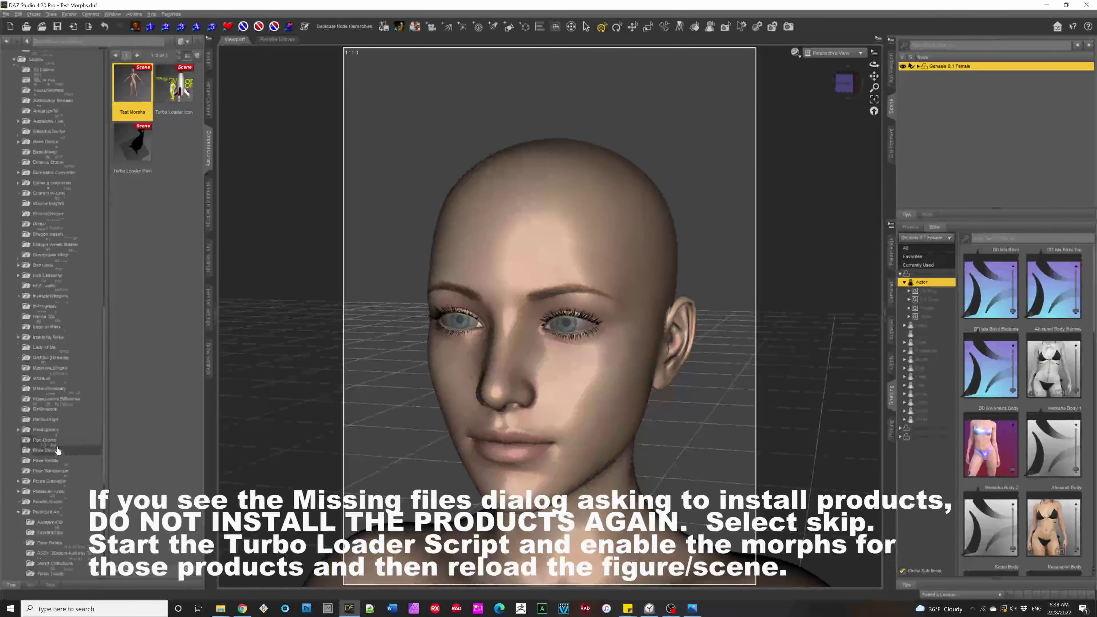
scroll(58, 451, down, 7)
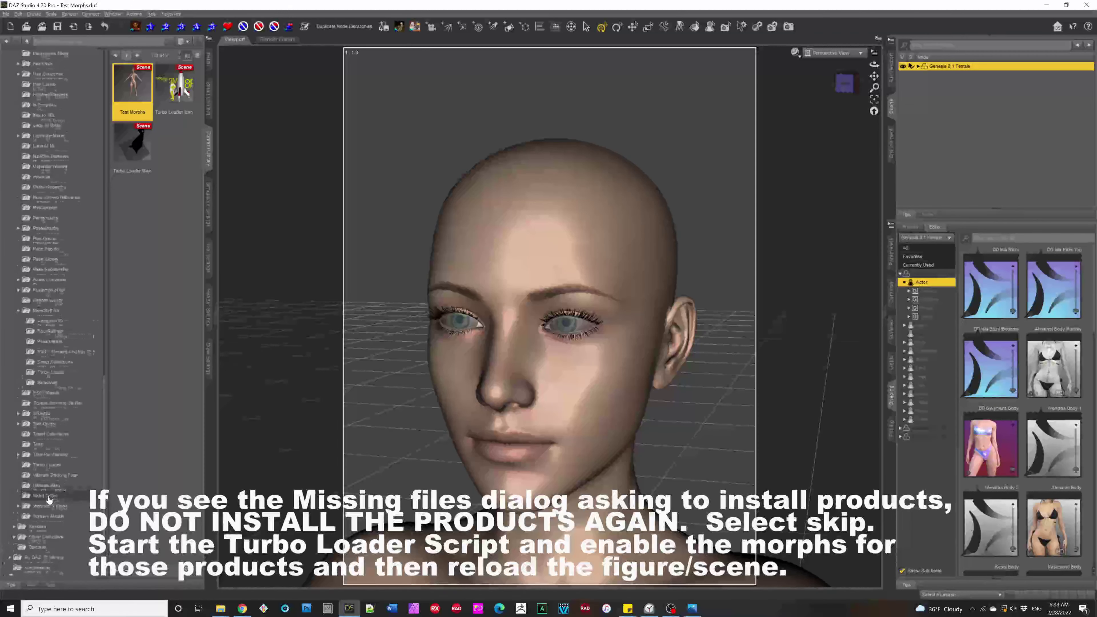
scroll(49, 499, up, 1)
click(51, 390)
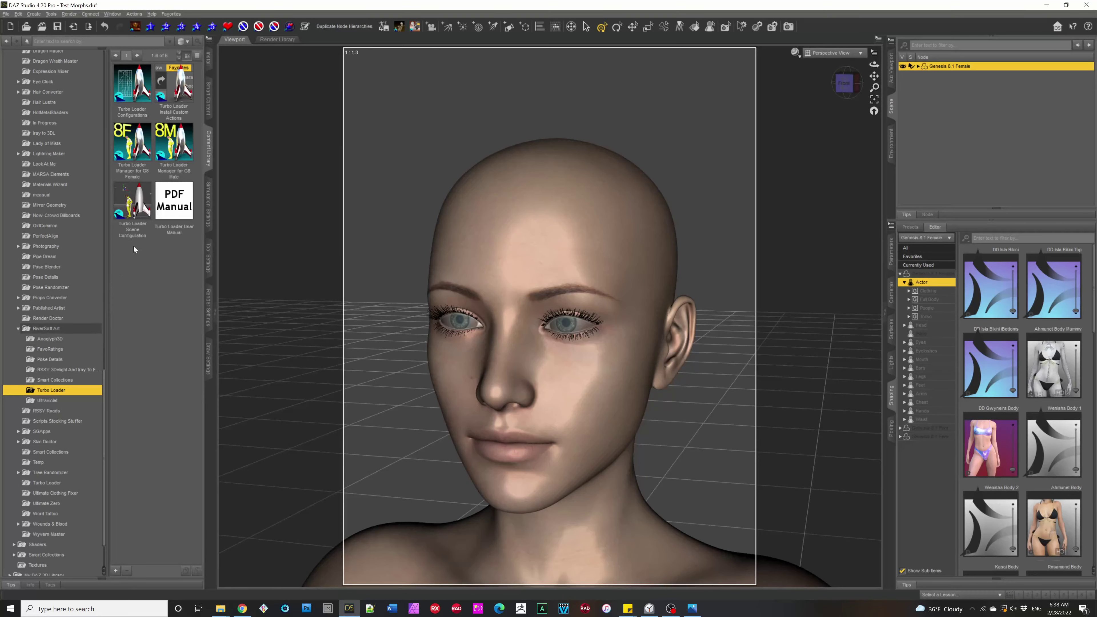
double_click(140, 146)
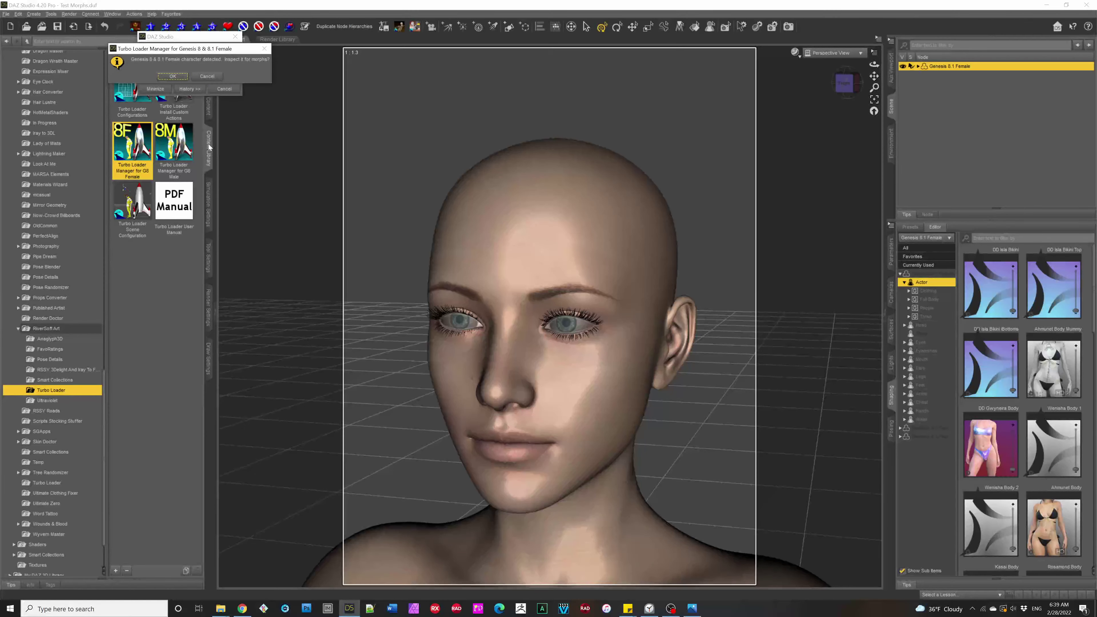
click(205, 77)
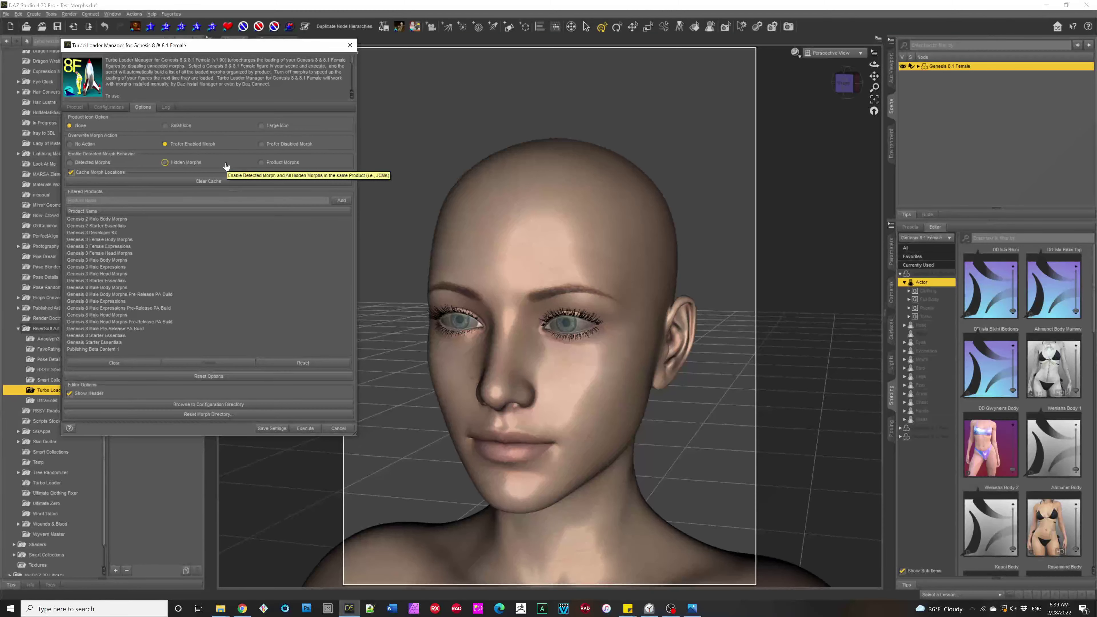
Step: Keep detected morph behavior at Hidden Morphs, set the overwrite morph action to Prefer Disabled Morph, save the settings, and close the manager
click(165, 162)
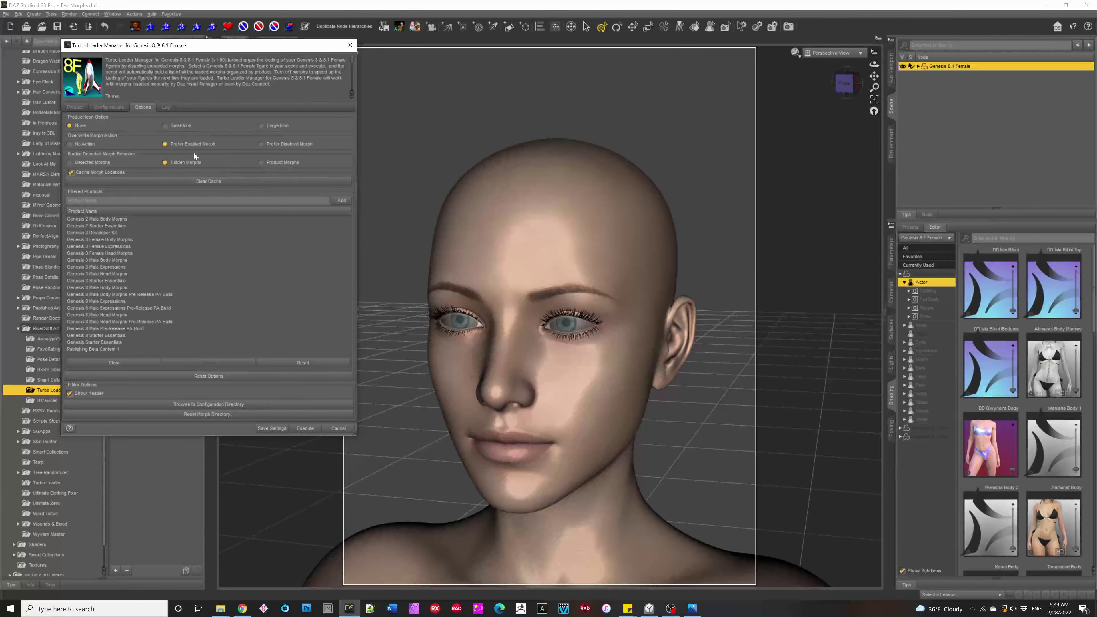
click(212, 149)
click(277, 145)
click(281, 429)
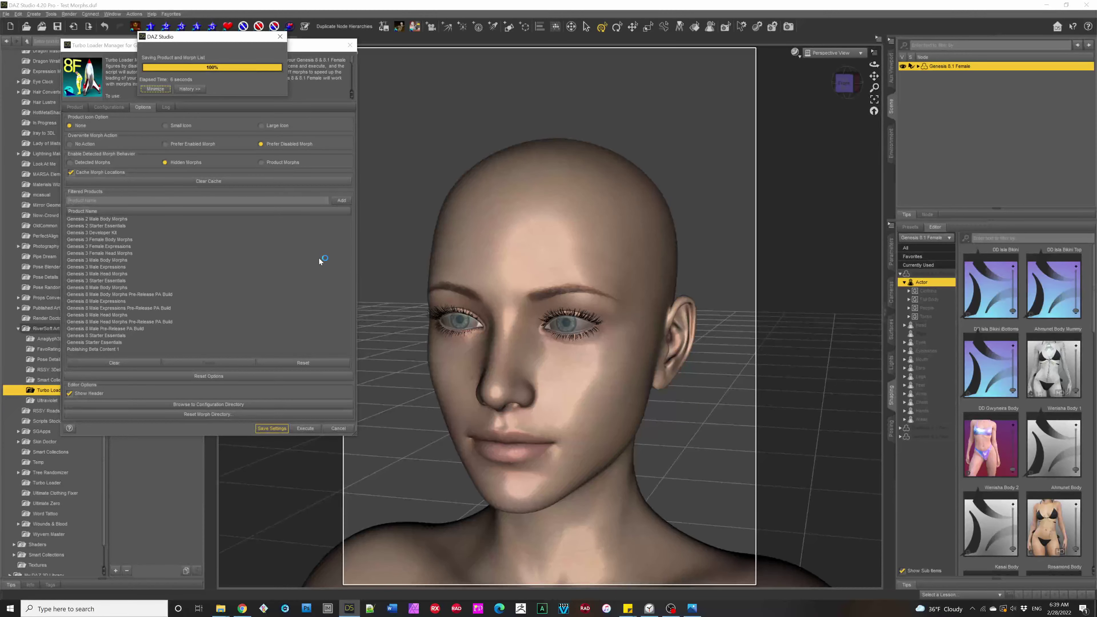
click(339, 429)
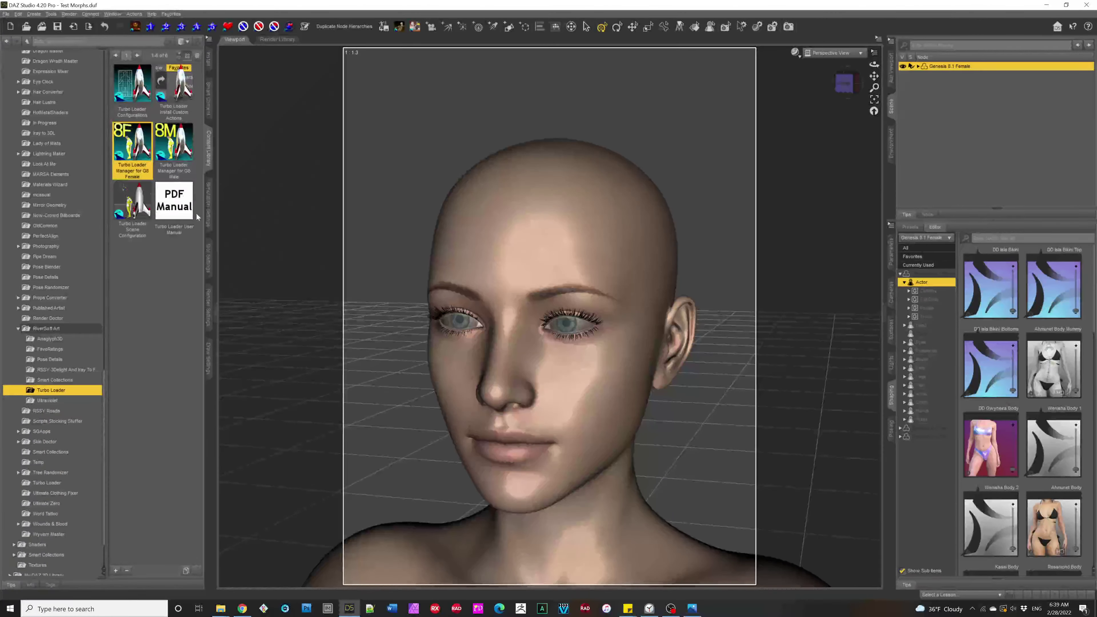
Step: Launch Turbo Loader Configurations, set the overwrite morph action to Prefer Enabled Morph, and accept the dialog
double_click(137, 94)
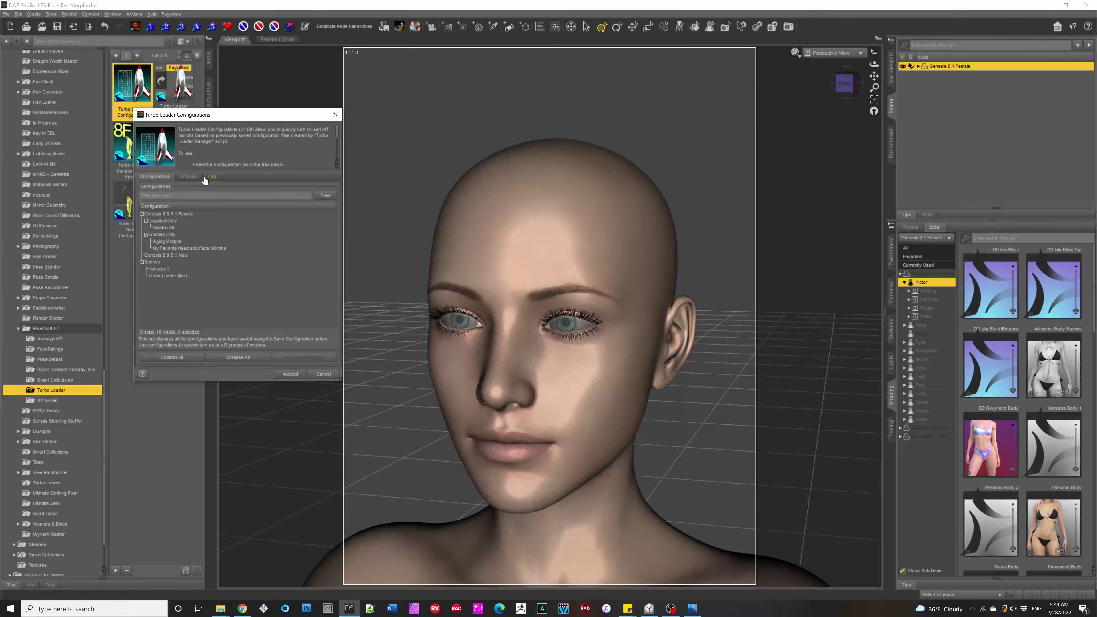
click(194, 177)
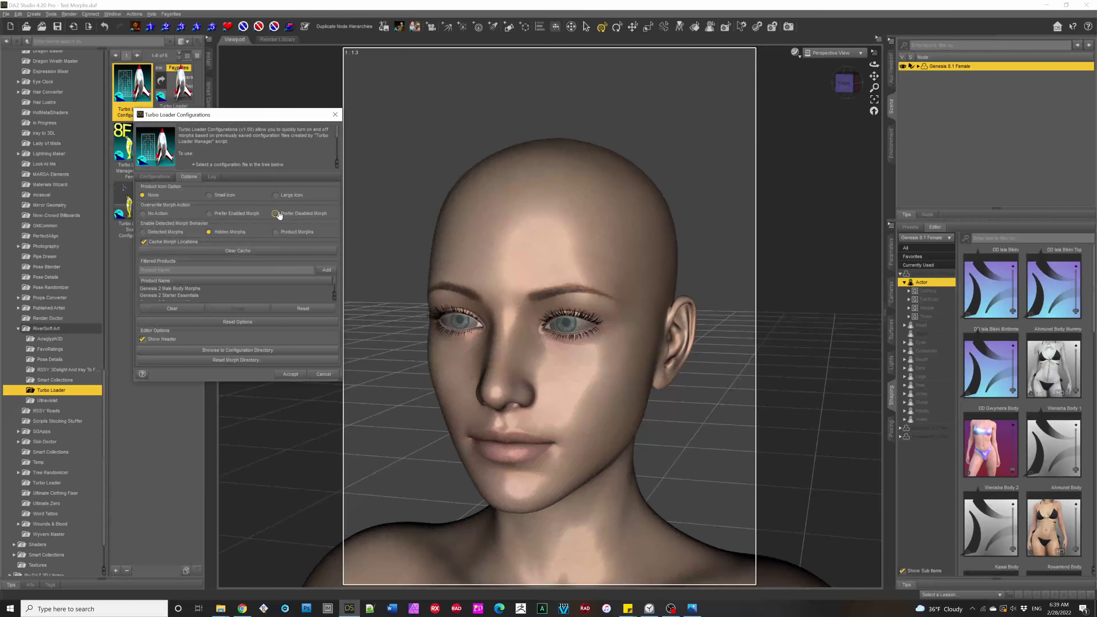
click(235, 214)
click(289, 375)
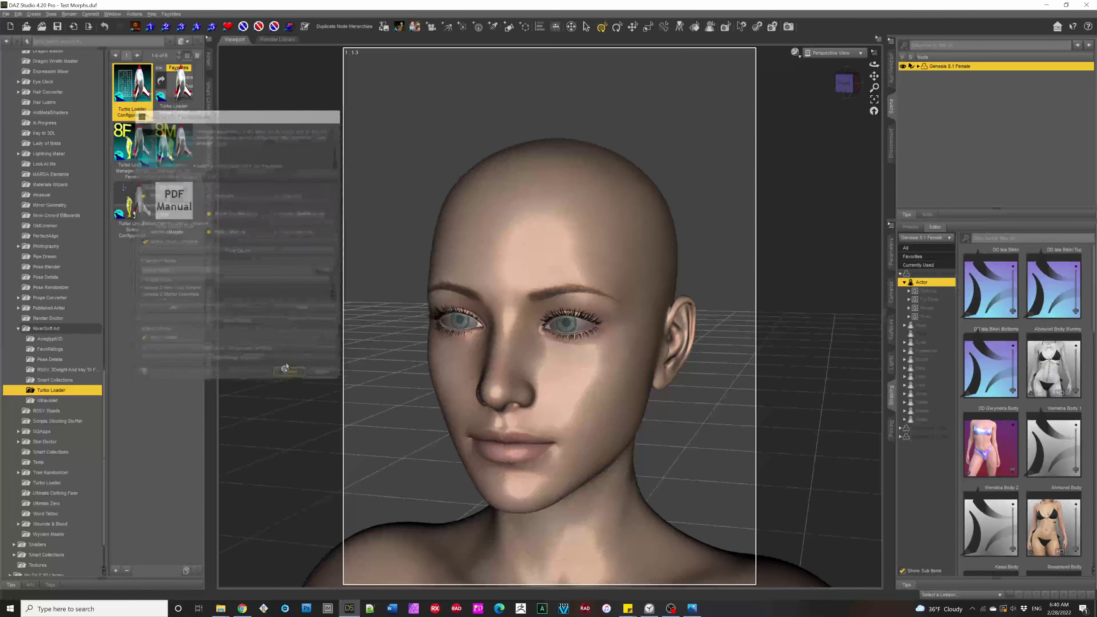
Step: Launch Turbo Loader Manager for G8 Female, and turn its Cache Morph Locations option off and back on
double_click(129, 150)
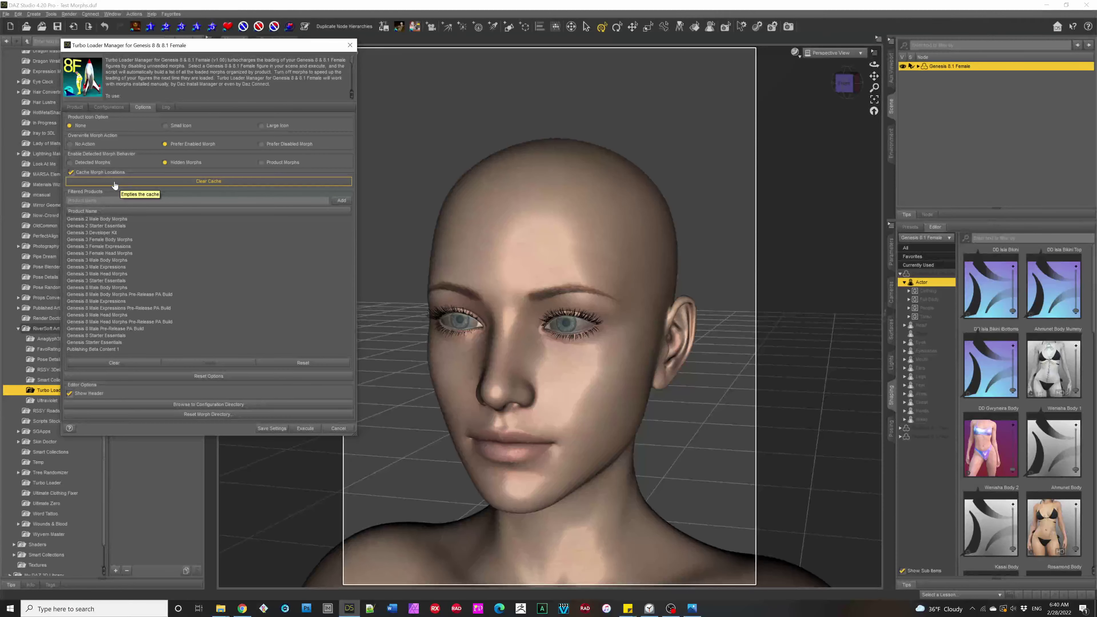
click(71, 172)
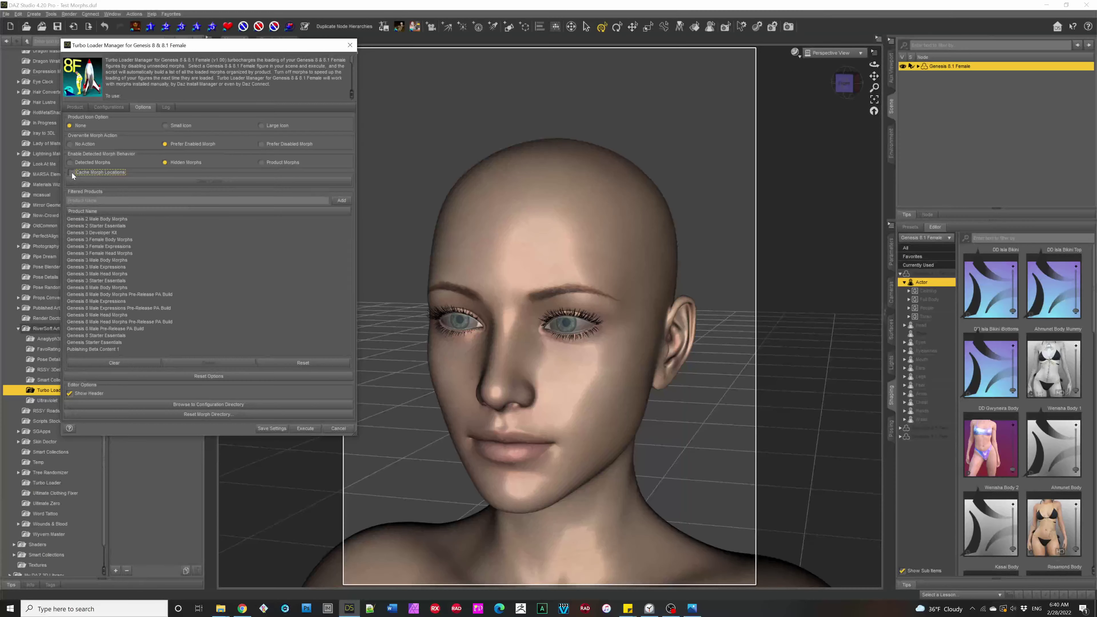
click(71, 172)
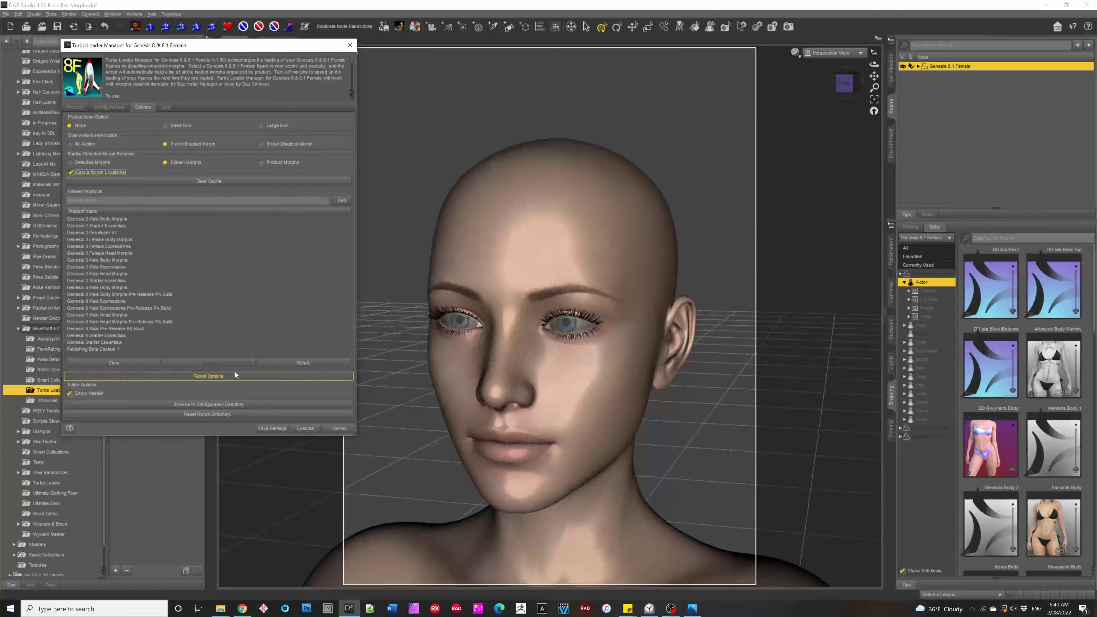
mouse_move(220, 608)
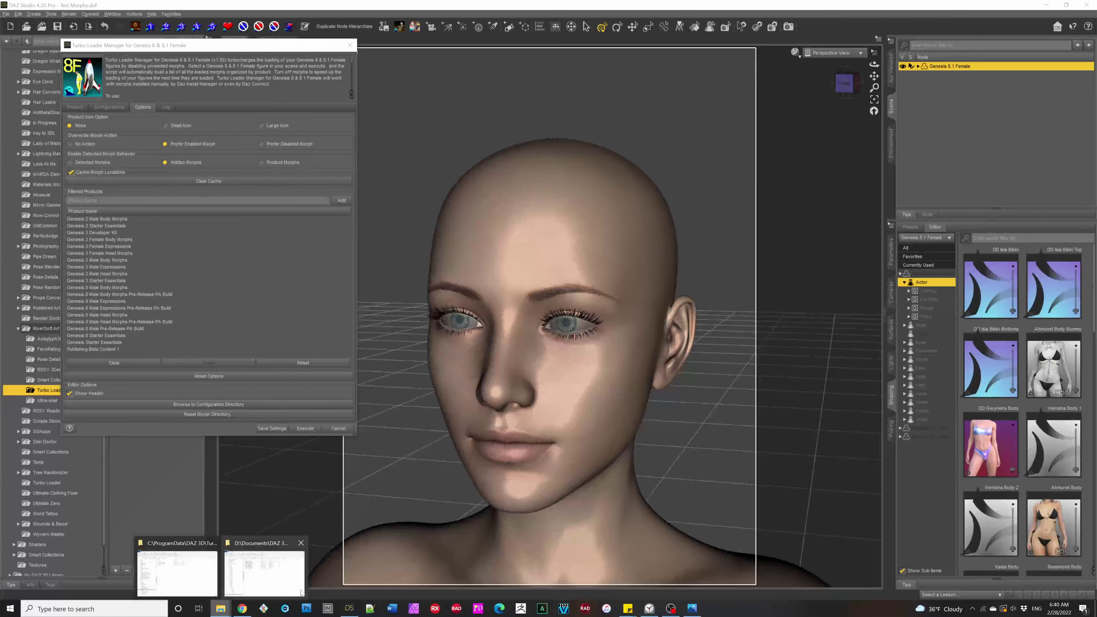
mouse_move(255, 582)
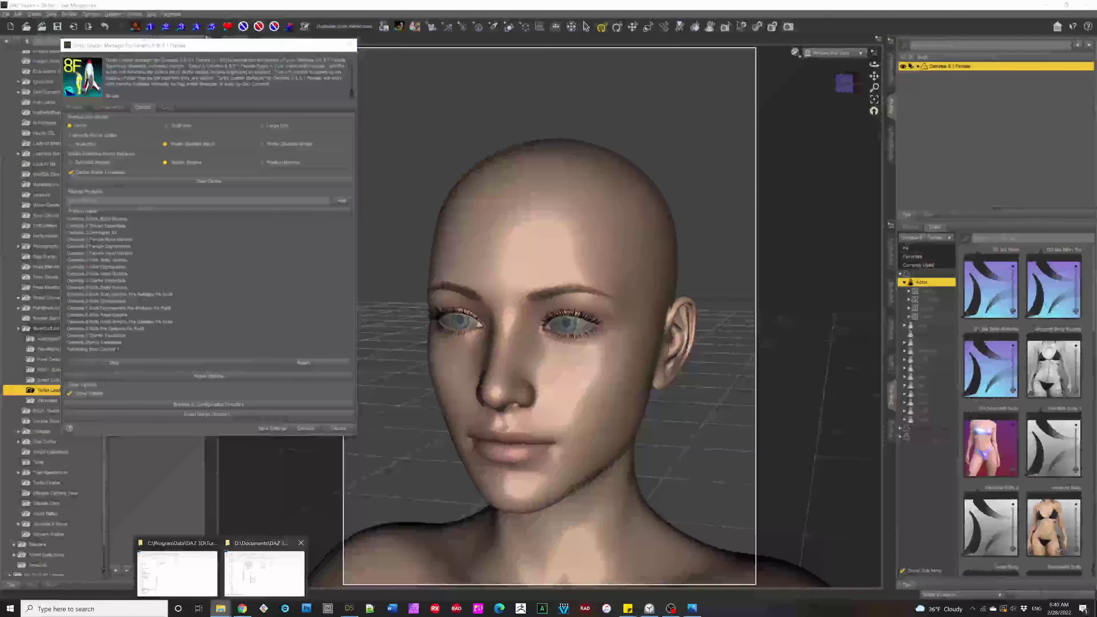
click(254, 582)
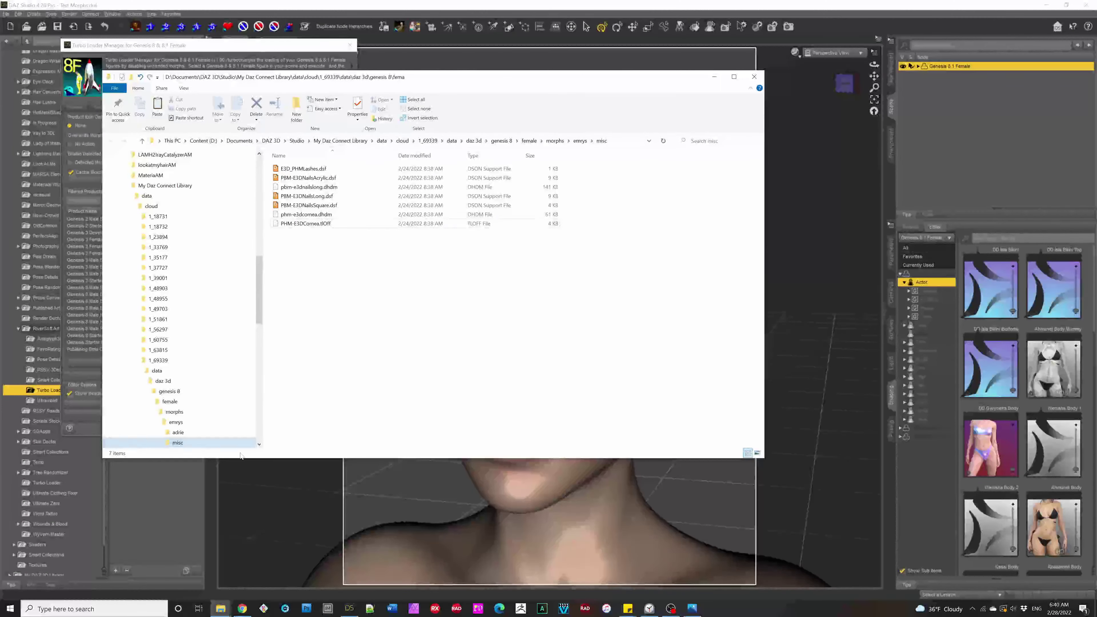
mouse_move(221, 608)
click(177, 575)
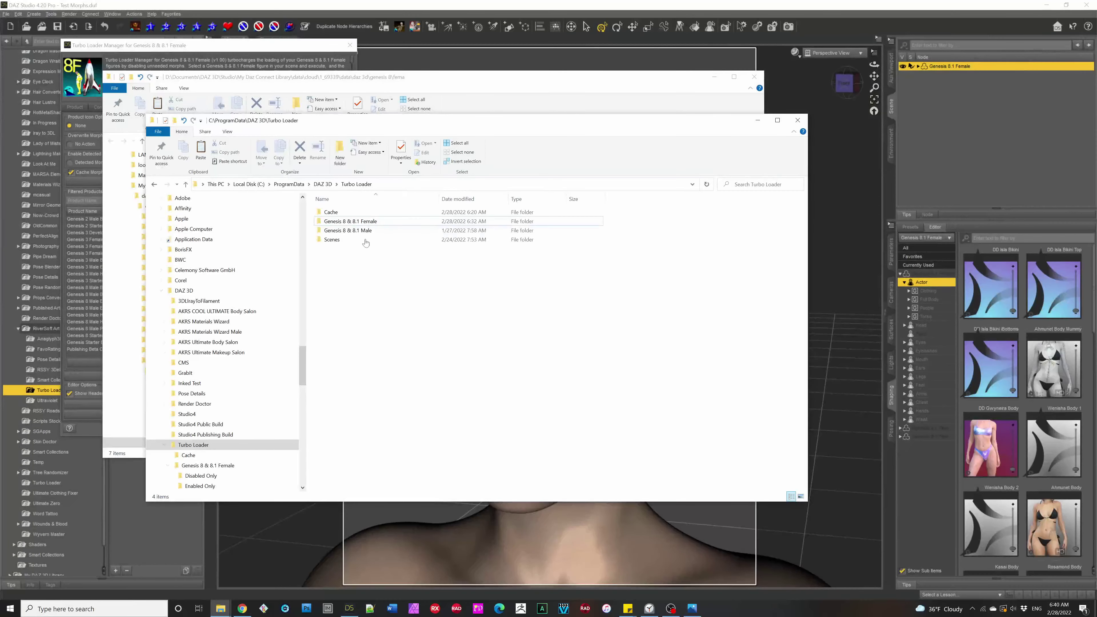
click(289, 49)
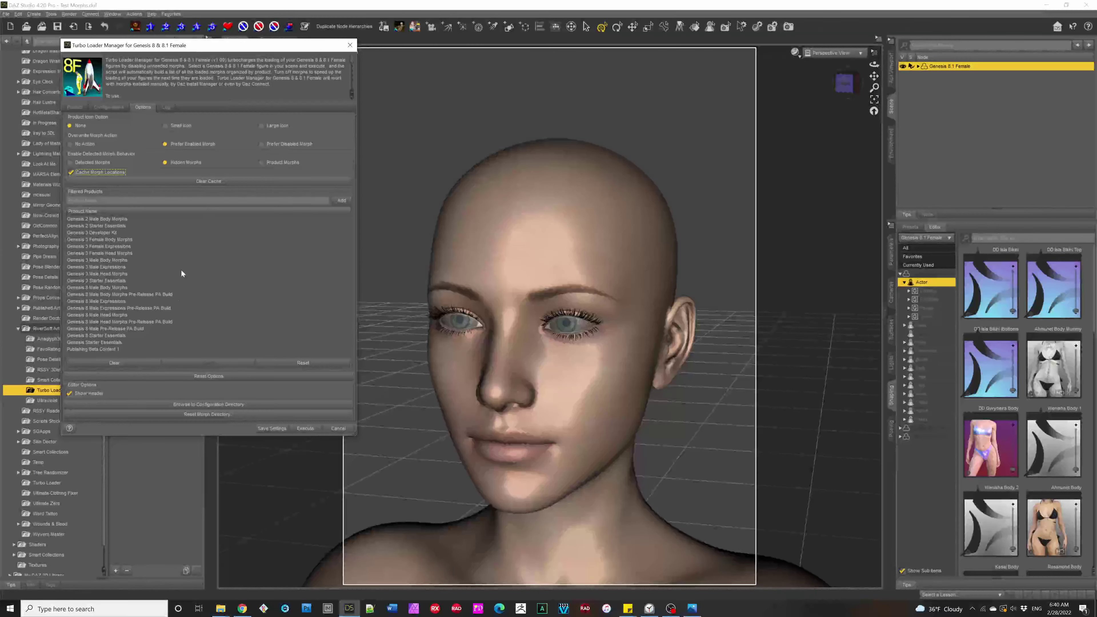
Step: Browse to the configuration directory from the manager, view Cache.txt in Turbo Loader's Cache folder, and close the text editor
click(206, 407)
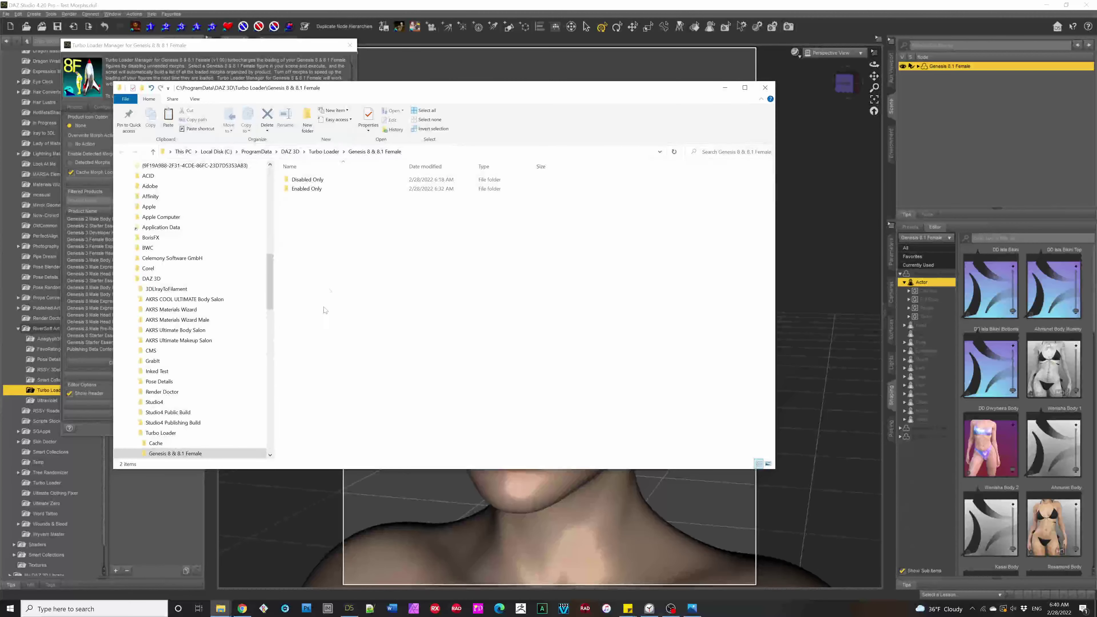
click(323, 151)
double_click(301, 180)
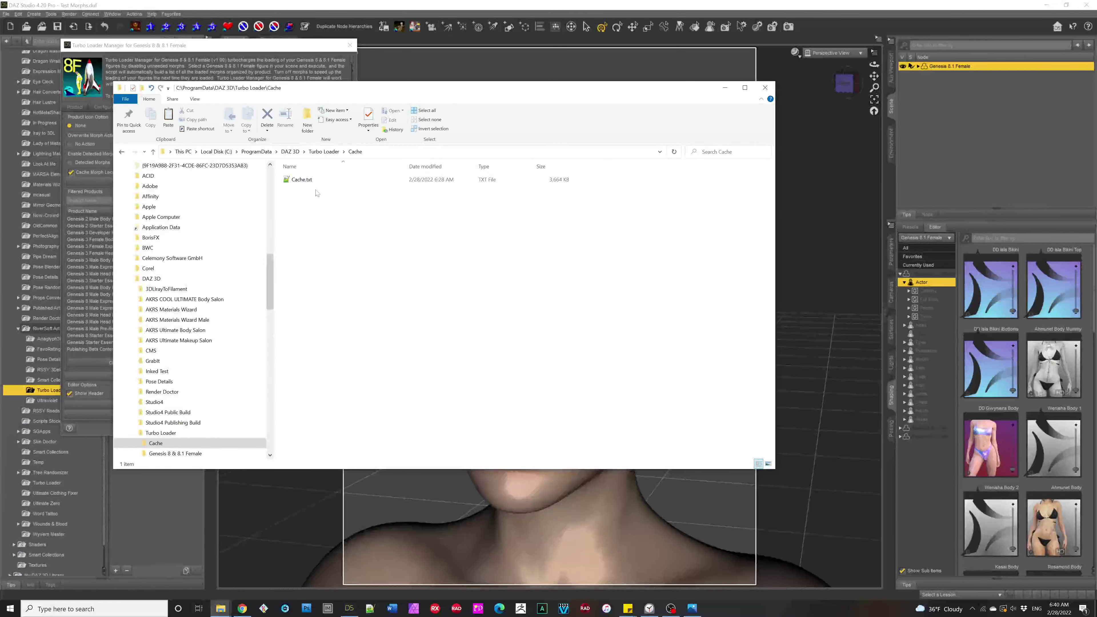
click(303, 181)
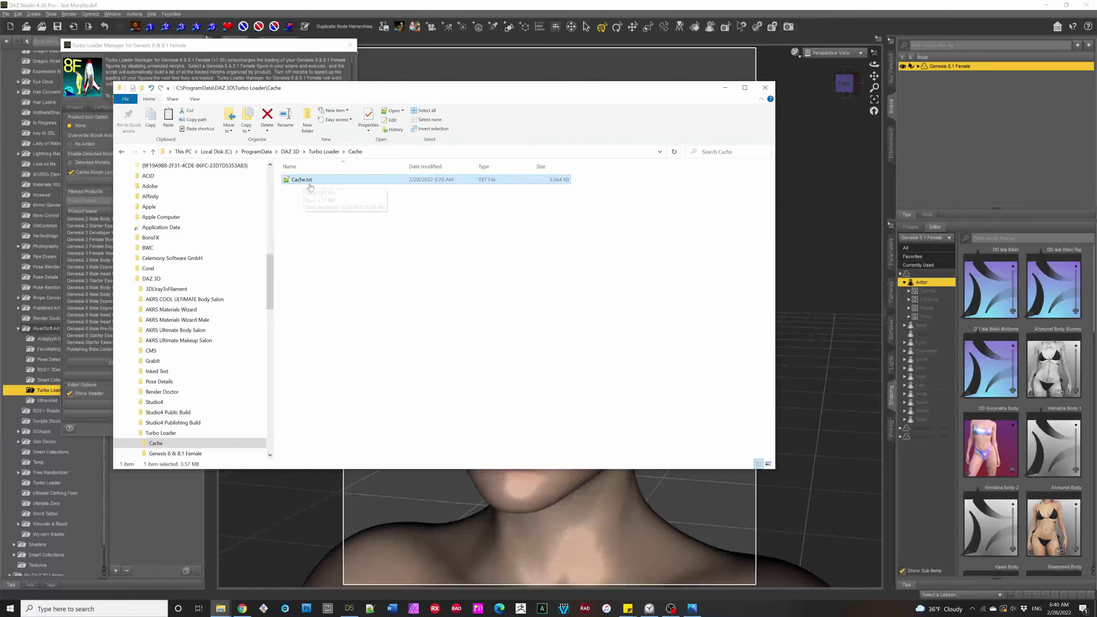
double_click(301, 180)
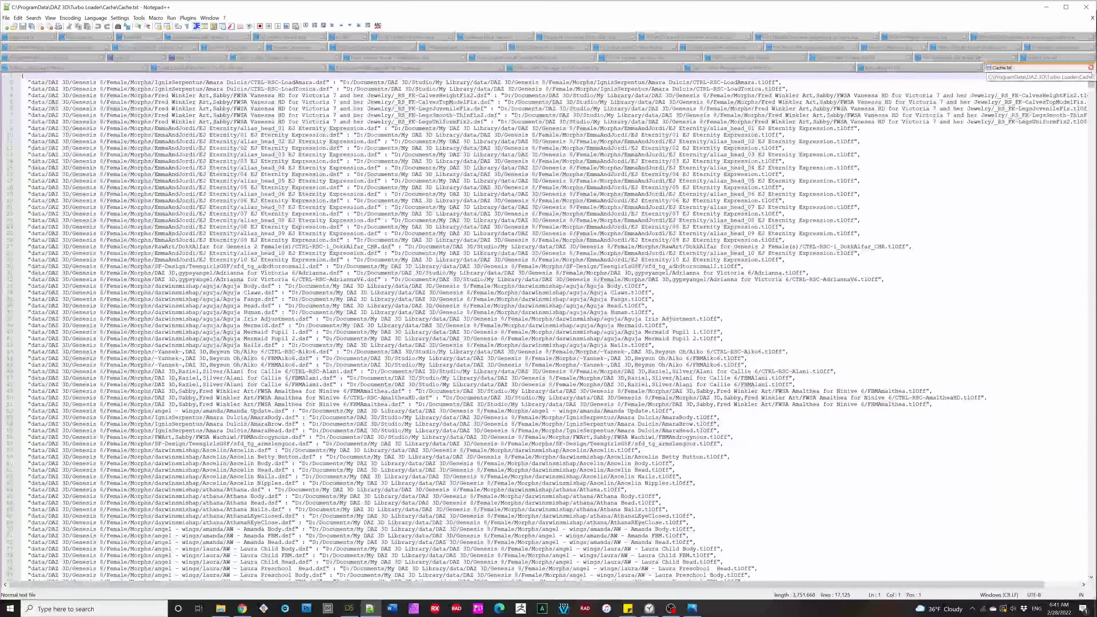
click(1086, 6)
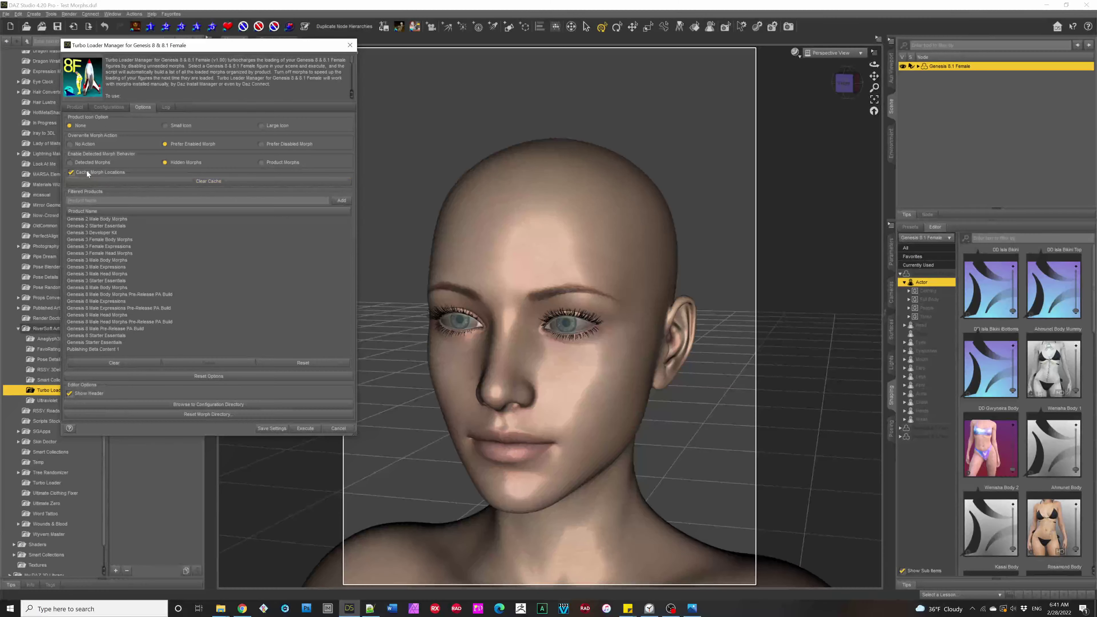
Step: Hide the manager's header and shrink its window, and restore the header and enlarge the window
click(69, 200)
scroll(179, 315, down, 2)
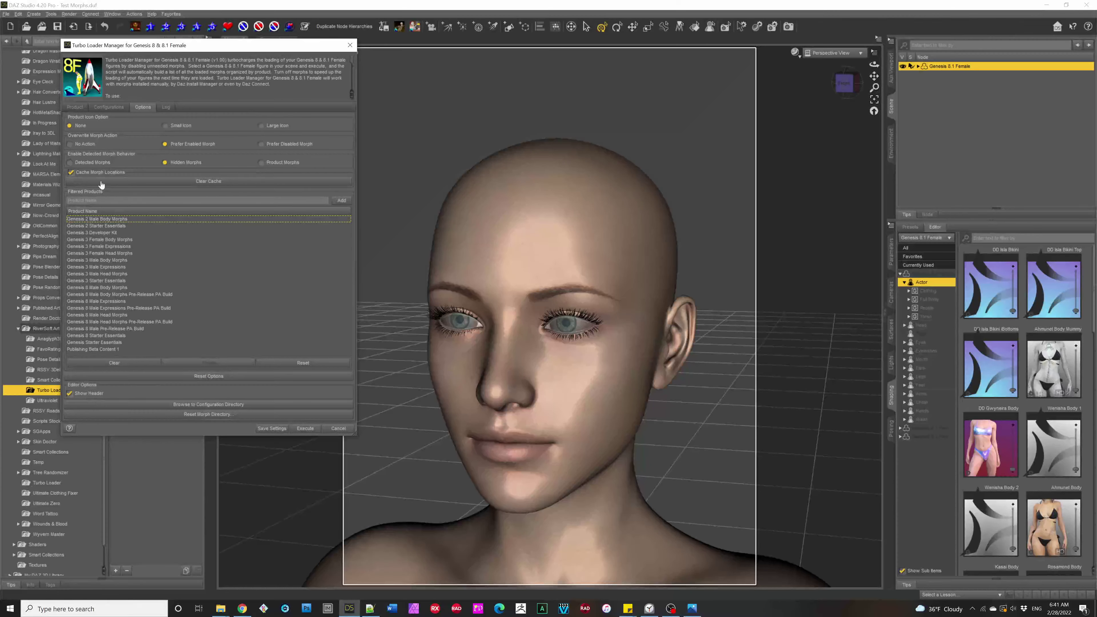
click(81, 393)
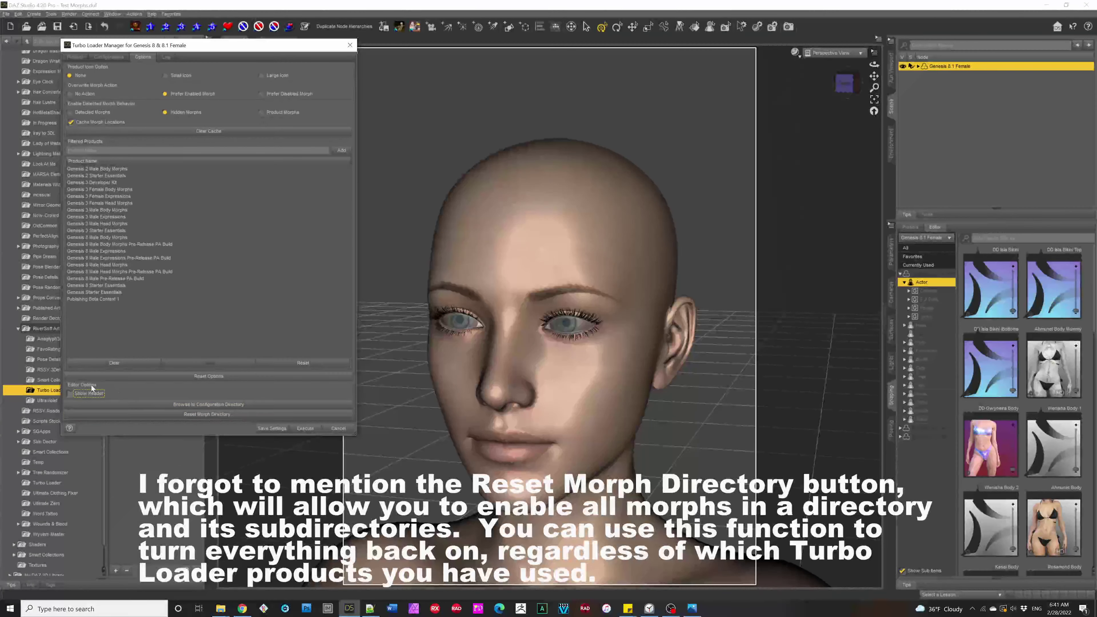
drag(355, 434, 197, 258)
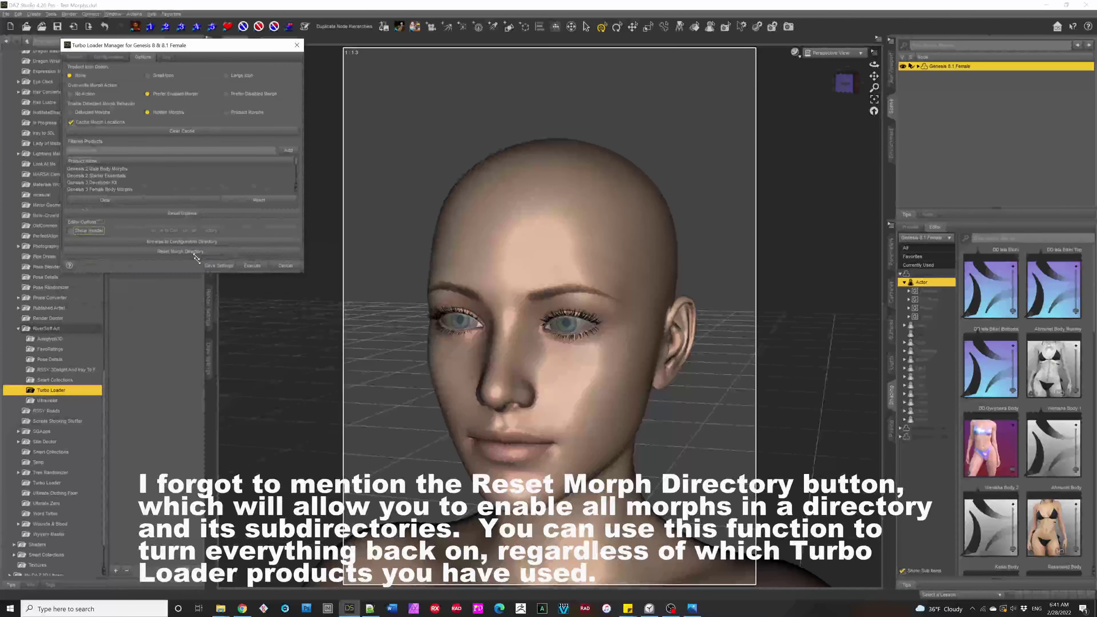
click(85, 230)
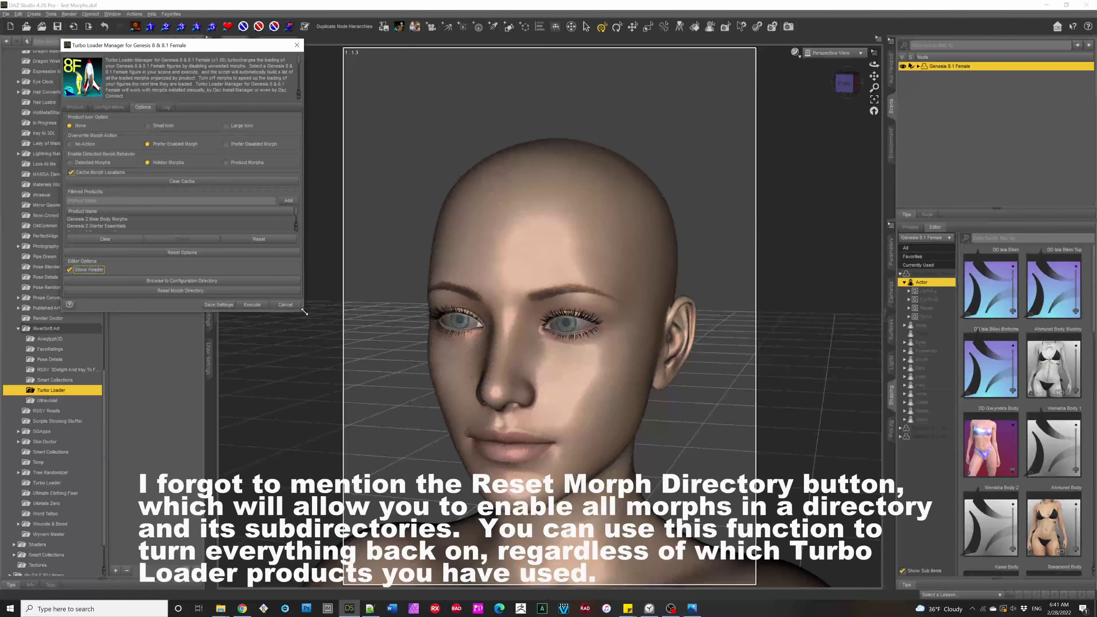
drag(302, 309, 396, 487)
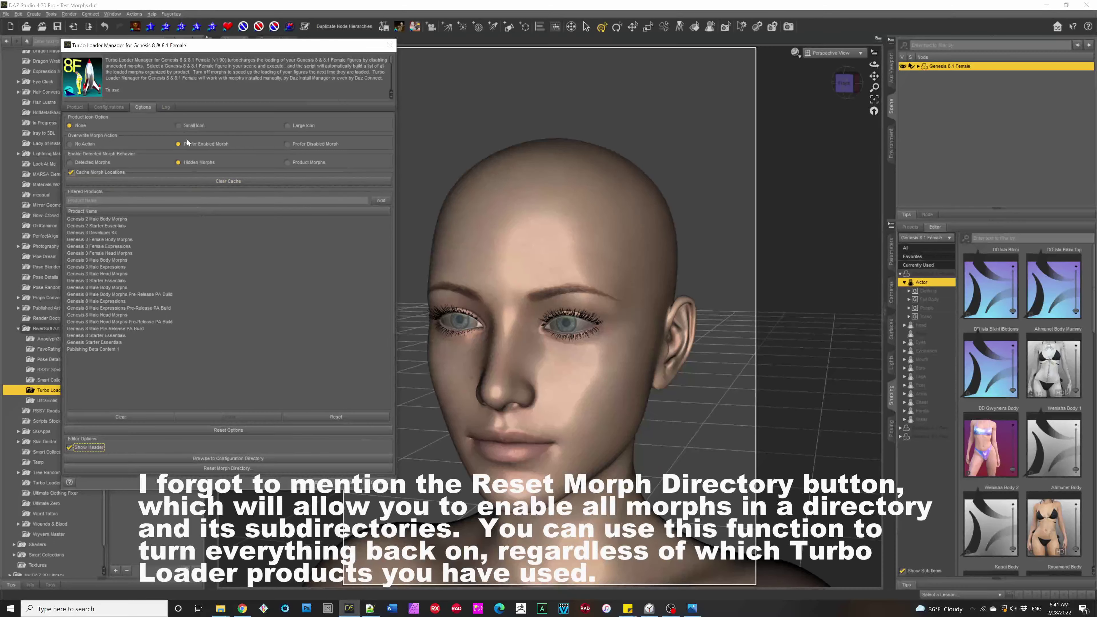
Step: Expand the Ahmunet for Genesis 8 Female product, check all of its morphs, and execute only the selected morphs
click(166, 107)
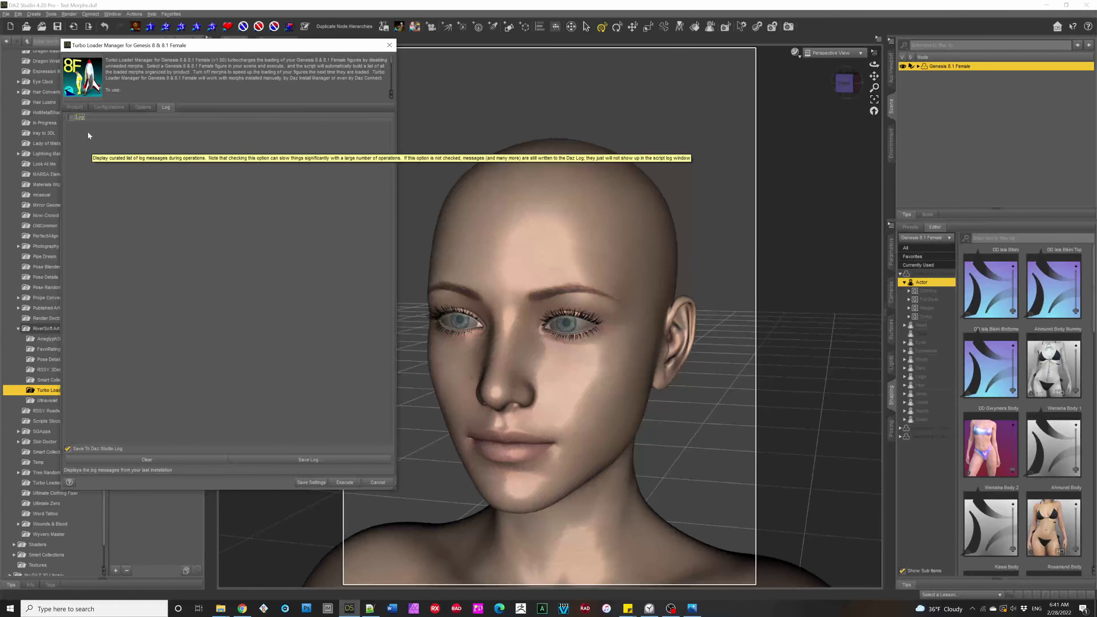
click(75, 107)
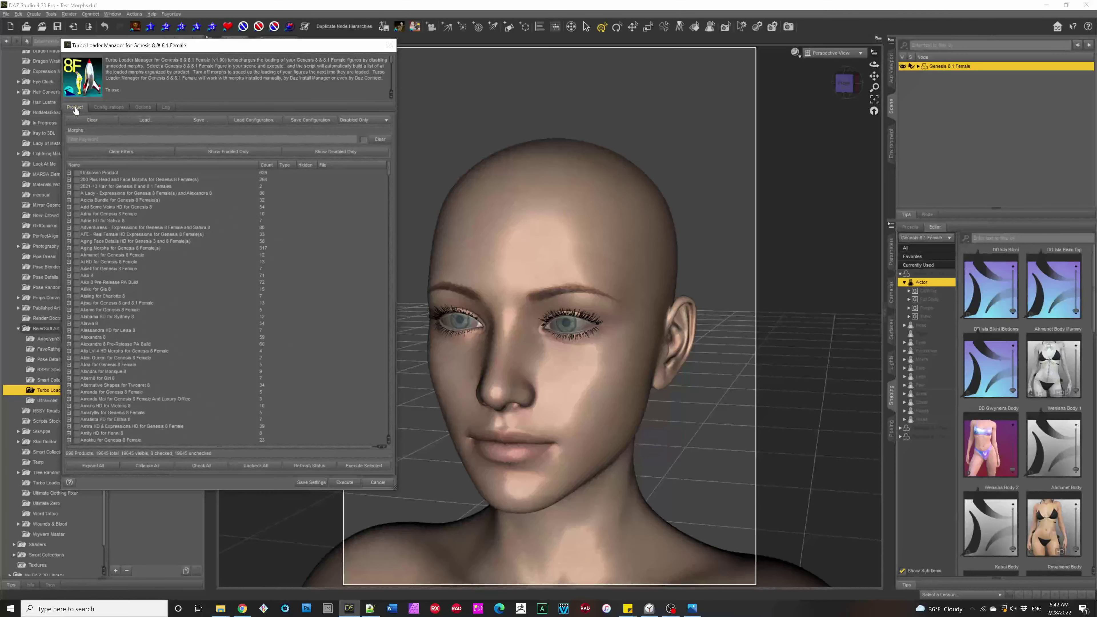
click(68, 254)
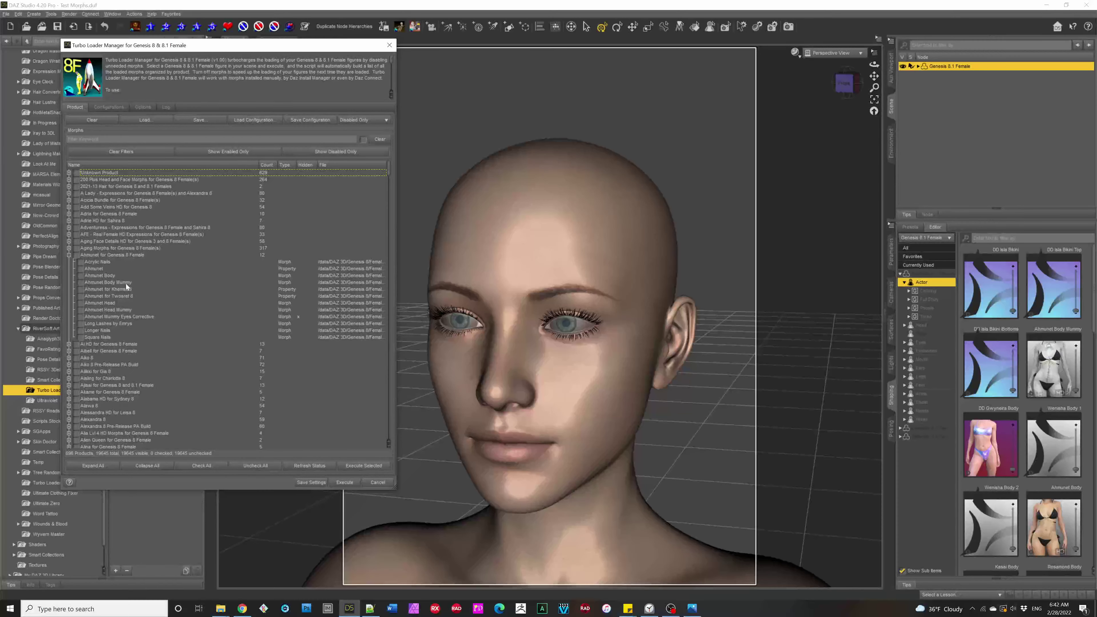
click(123, 263)
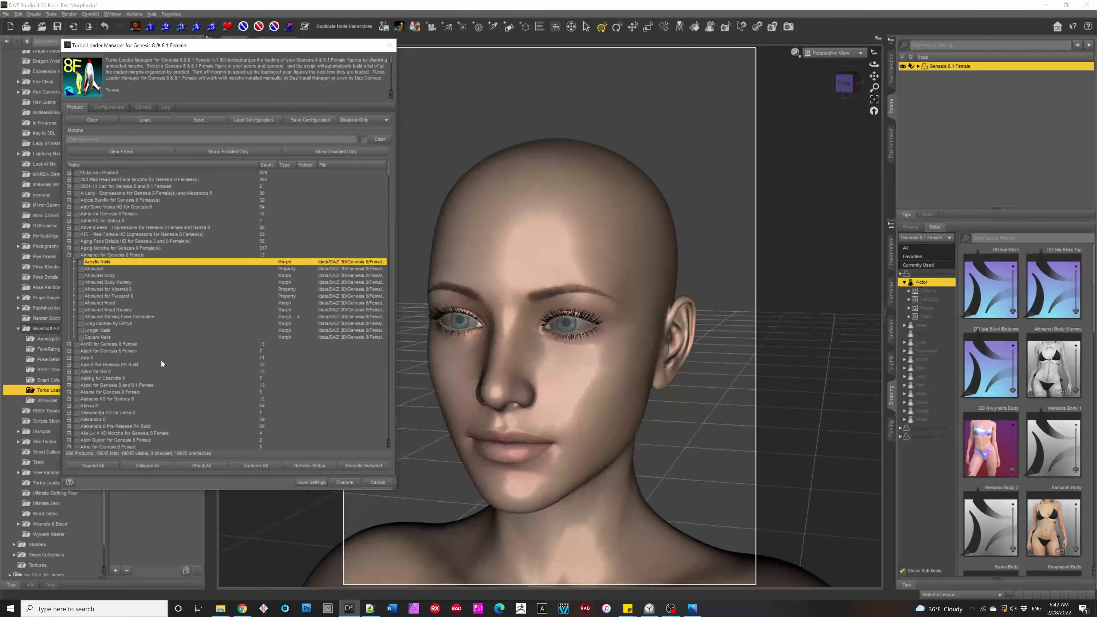
shift+click(122, 338)
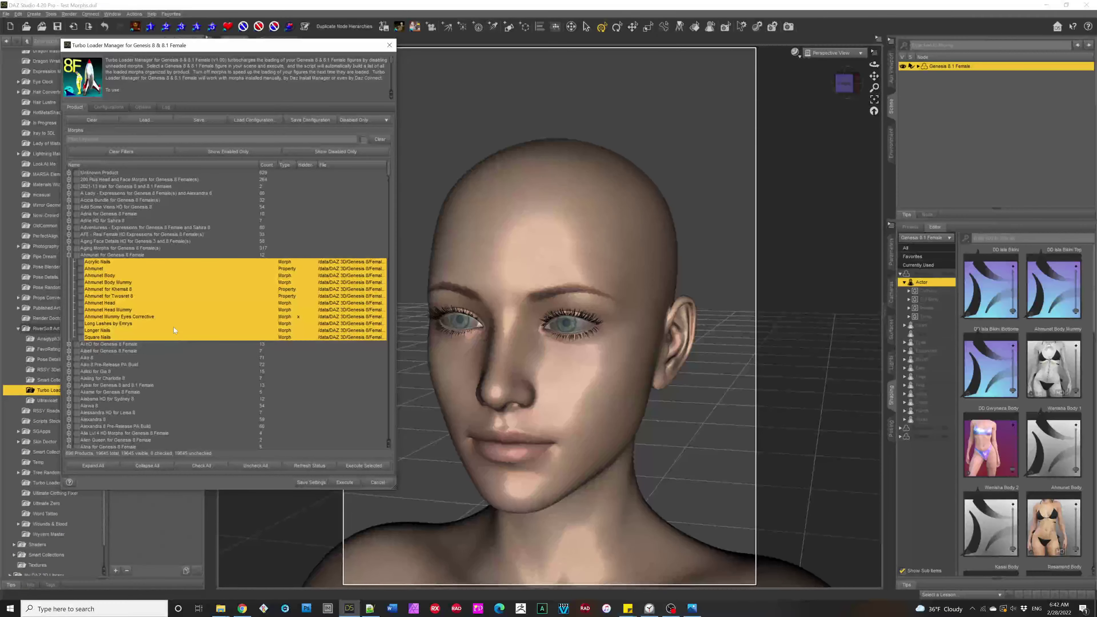
click(119, 266)
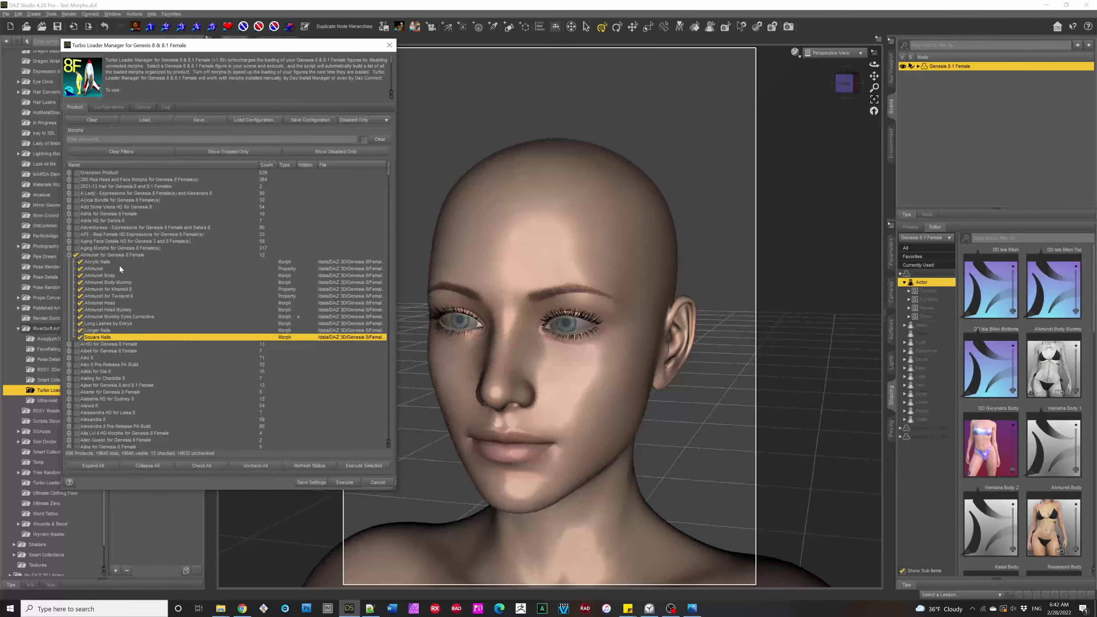
ctrl+click(134, 260)
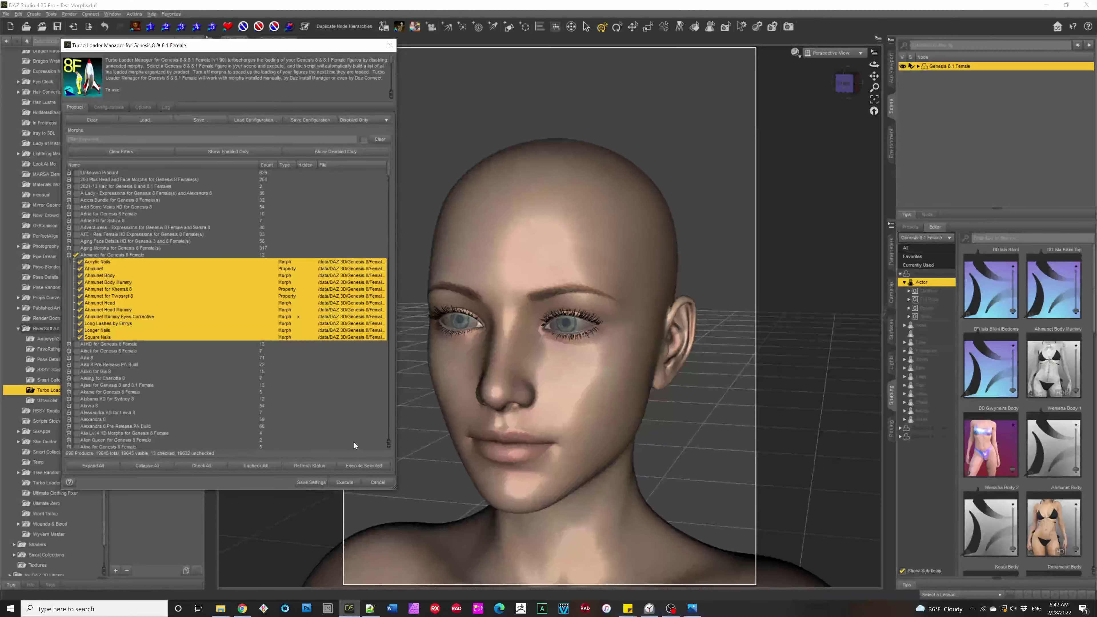
click(357, 465)
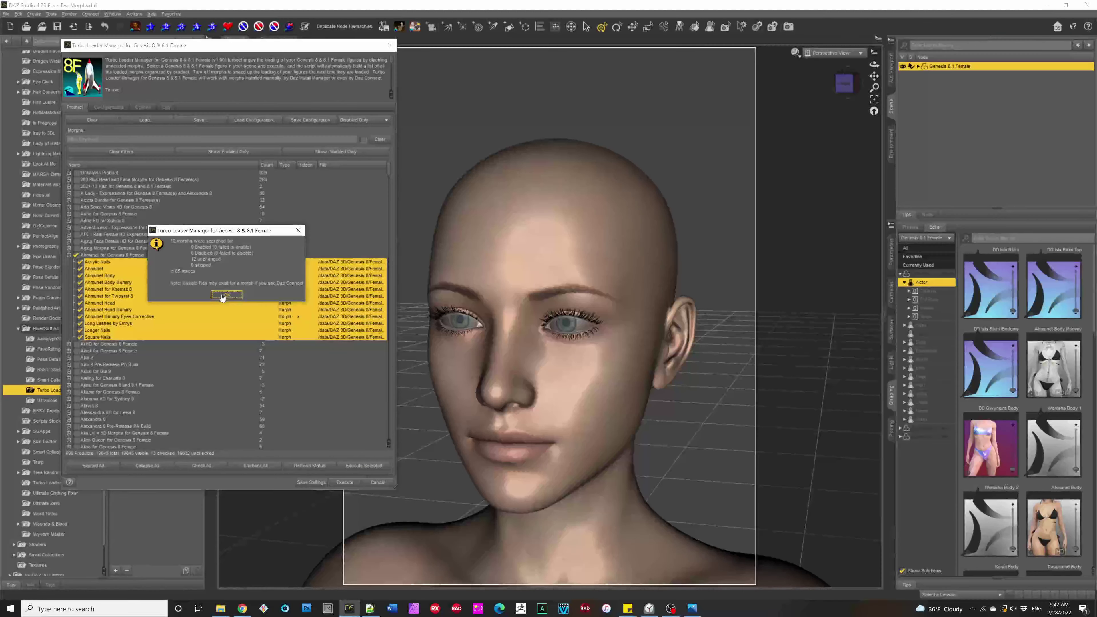
click(223, 296)
Step: Enable the script log and execute the selected Ahmunet morphs again to record the operation
click(166, 108)
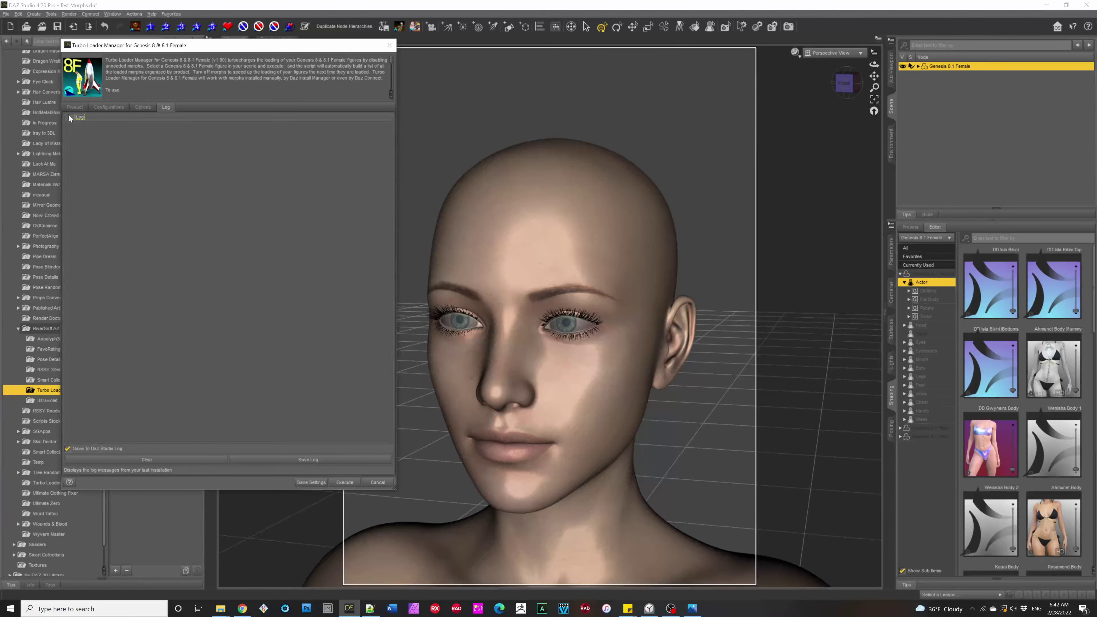
click(75, 107)
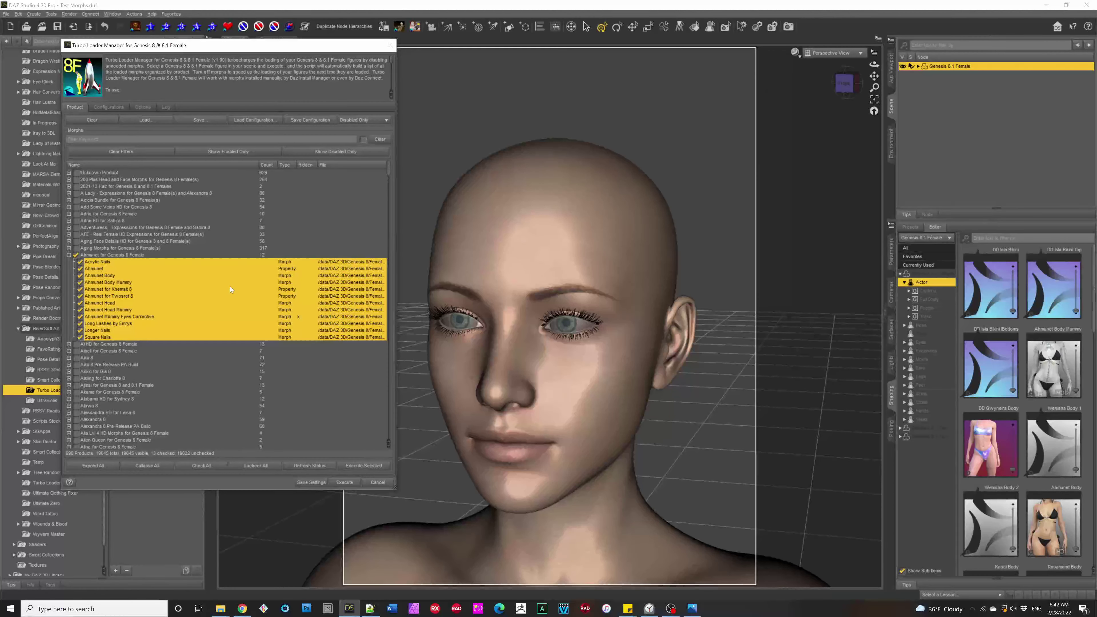
key(Return)
click(223, 295)
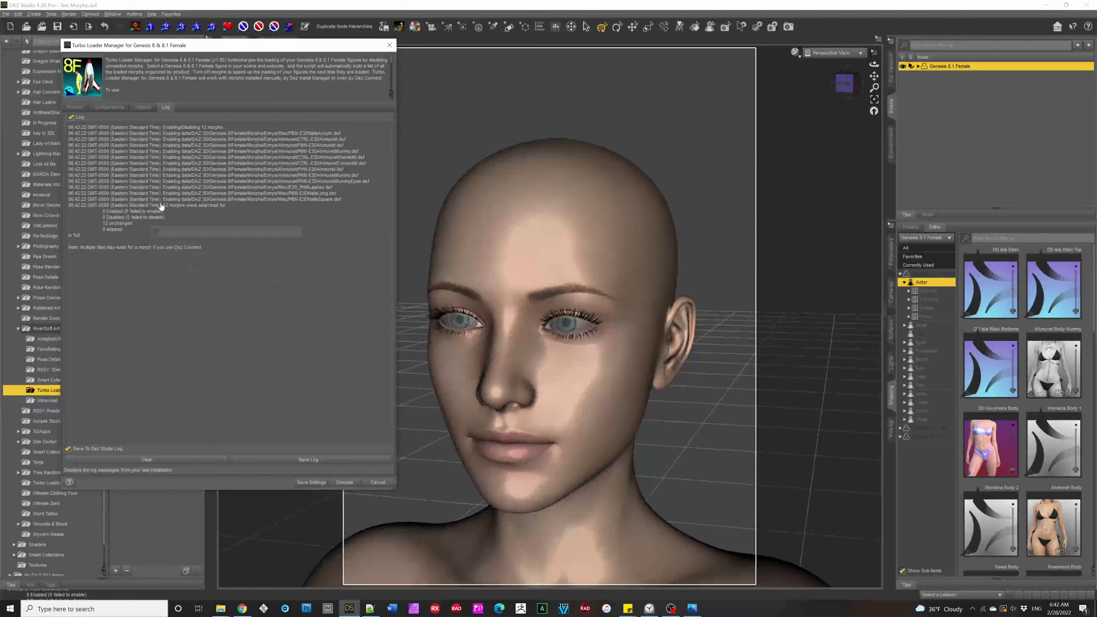
Step: Uncheck the selected Ahmunet morphs and execute only the selection to disable them
click(75, 107)
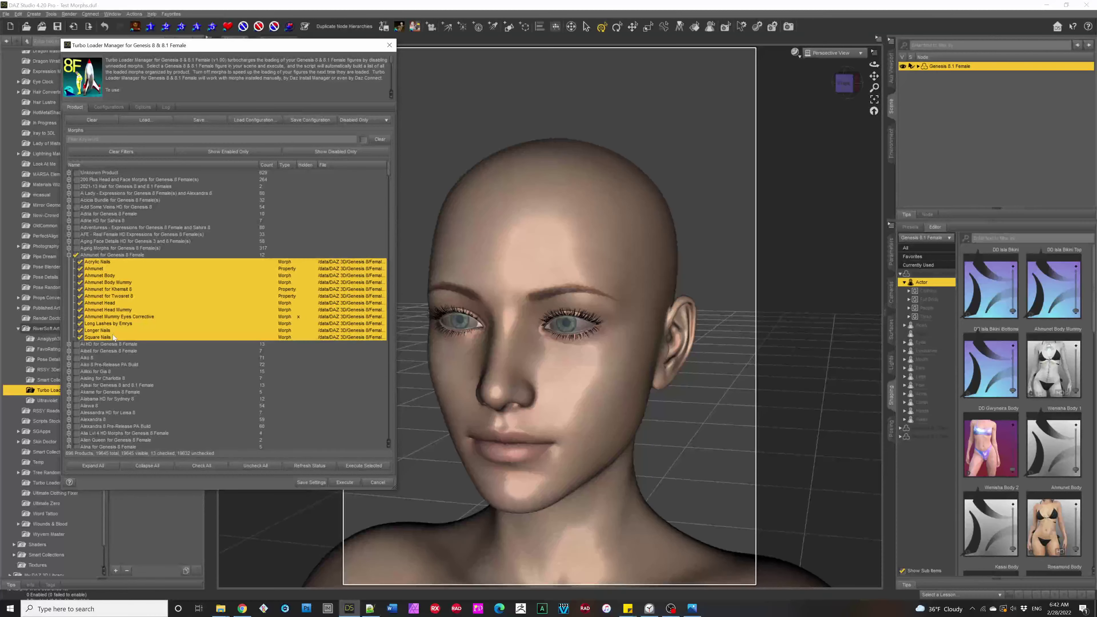
key(space)
click(362, 469)
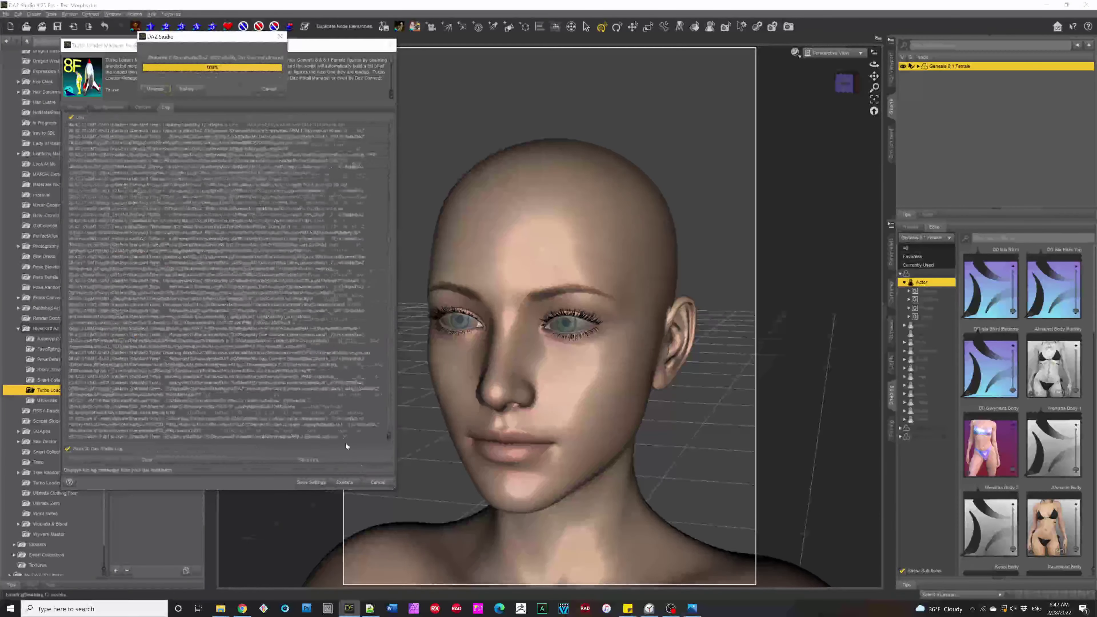
click(226, 294)
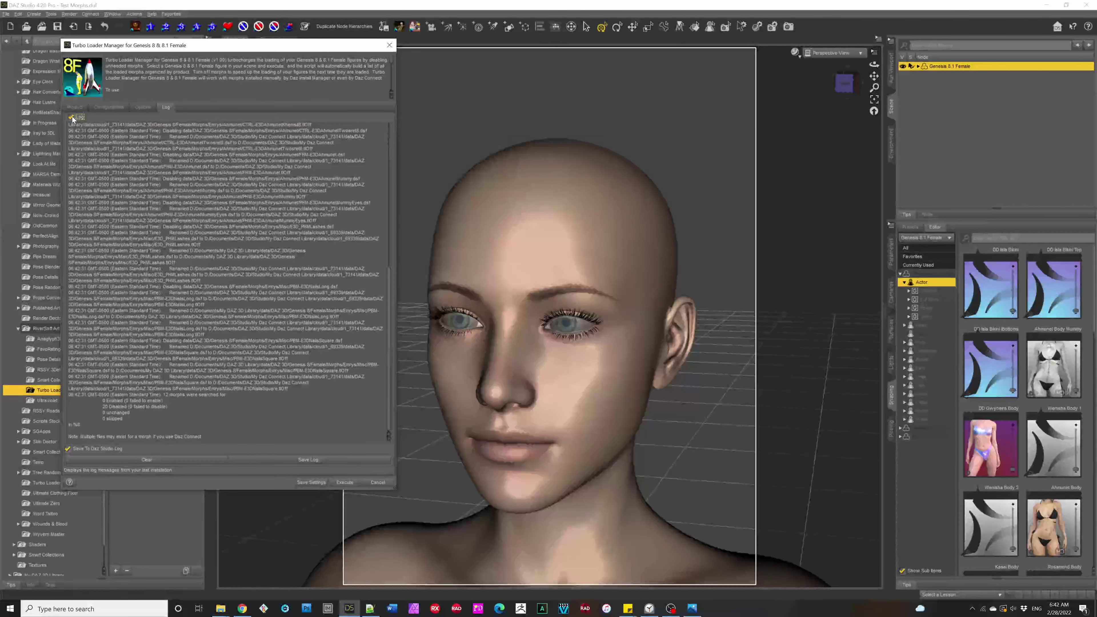
Step: Return to the product list, save the manager's settings, and close Turbo Loader Manager
click(75, 107)
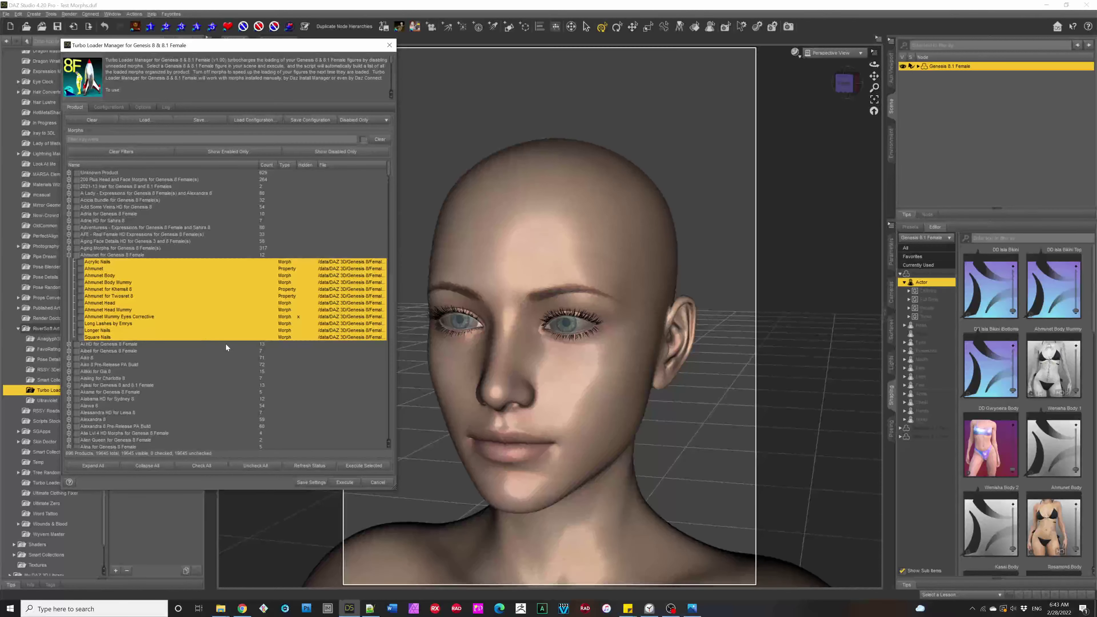
click(312, 482)
click(379, 482)
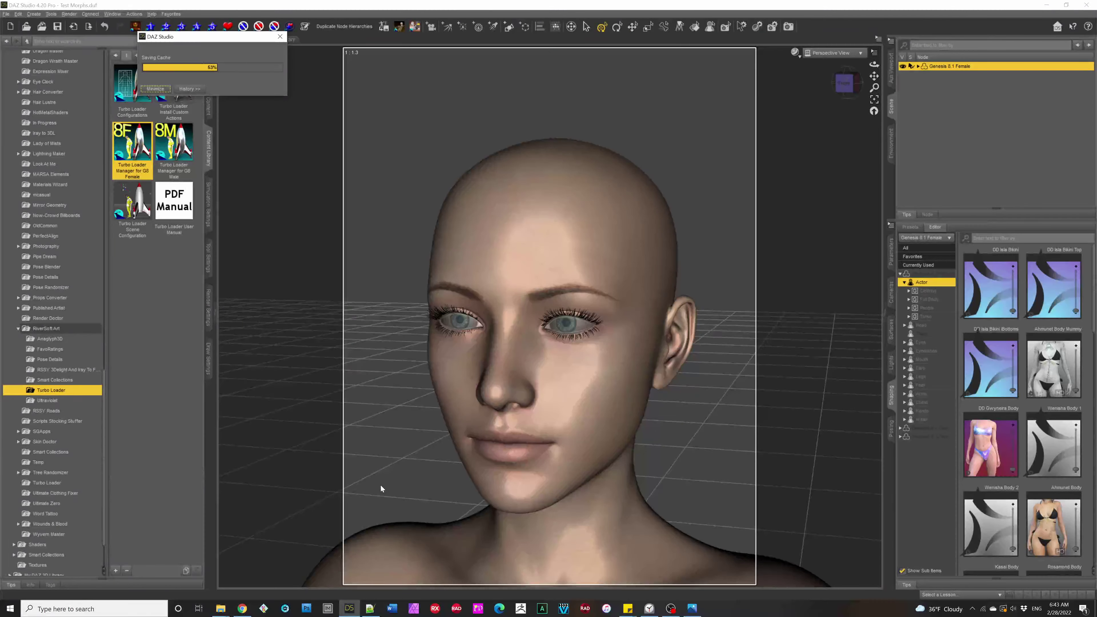